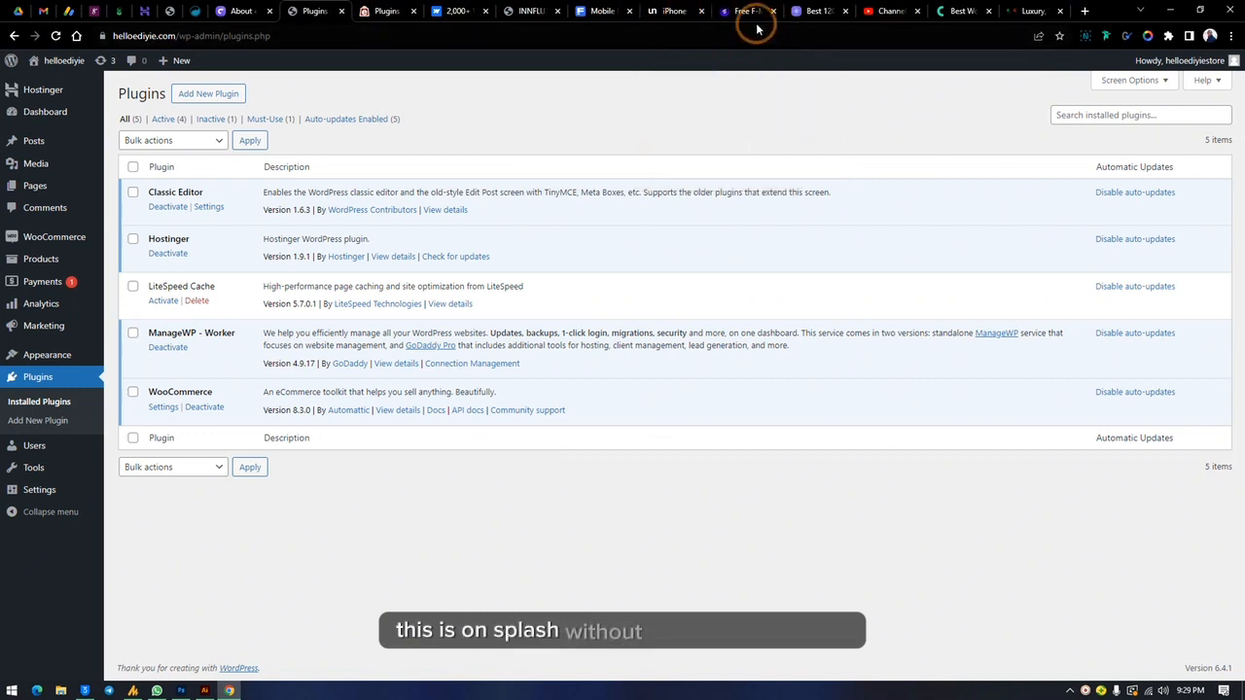
Step: Open the Chrome Web Store from the browser's extension settings
{"action": "mouse_move", "coordinate": [90, 61]}
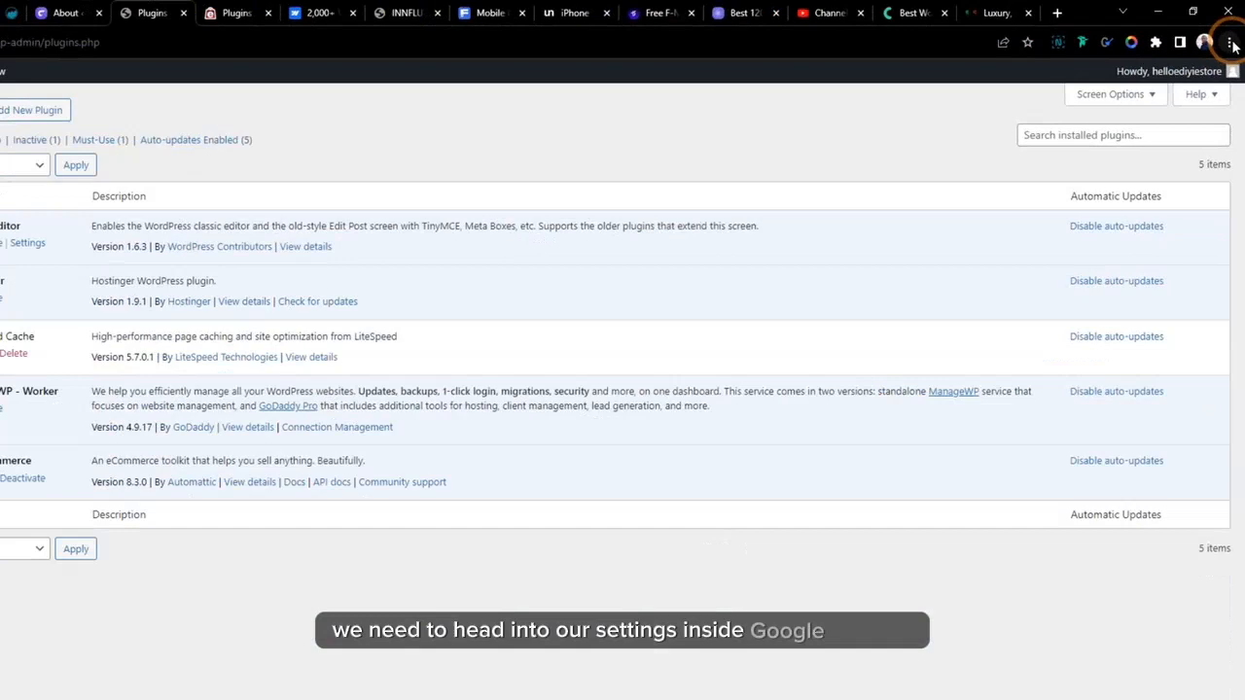
{"action": "left_click", "coordinate": [1215, 86]}
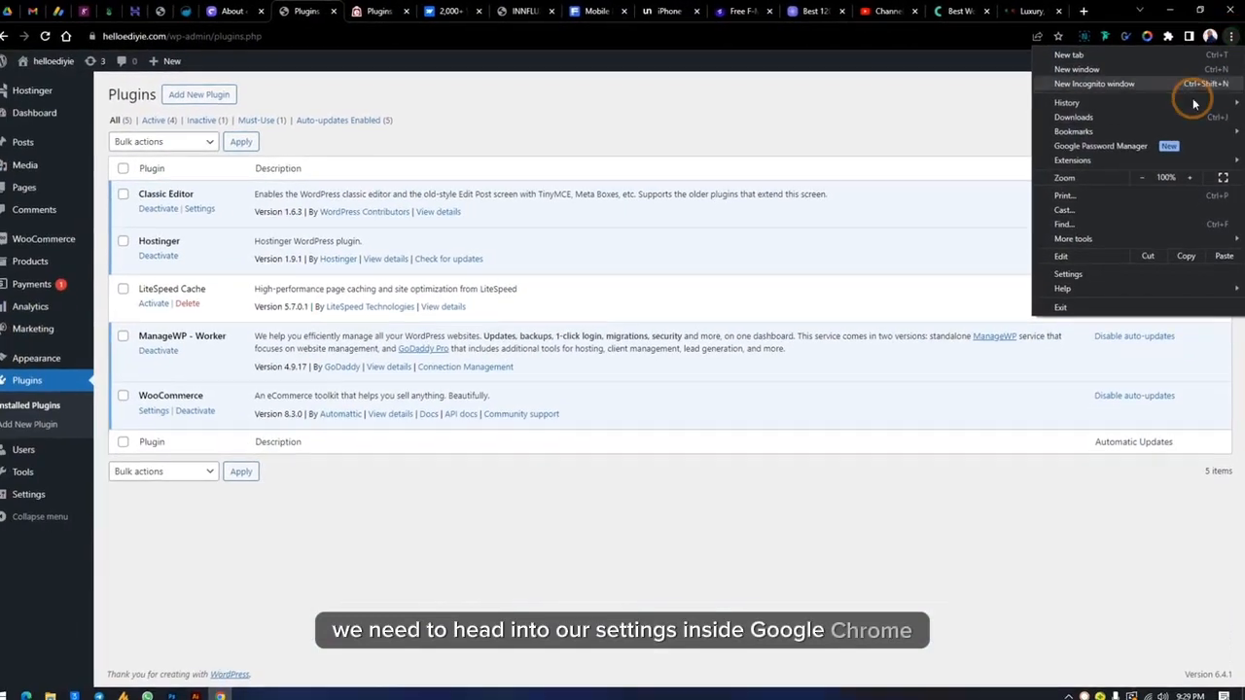
{"action": "left_click", "coordinate": [1118, 273]}
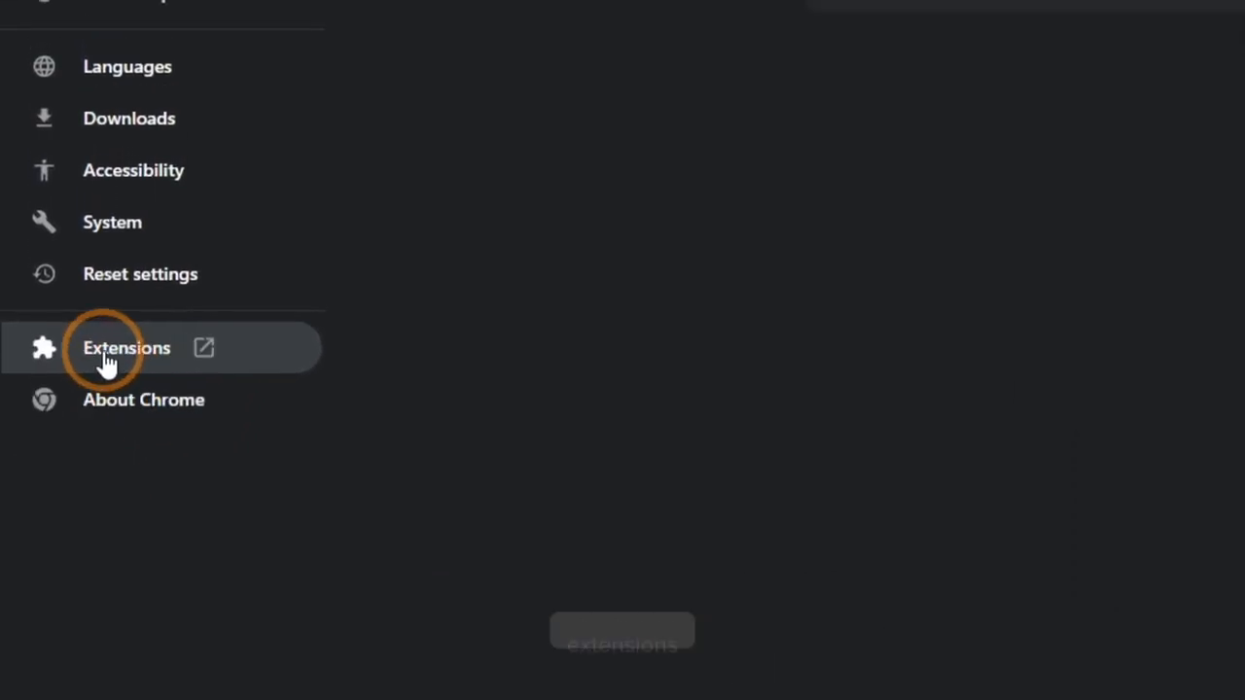
{"action": "left_click", "coordinate": [105, 361]}
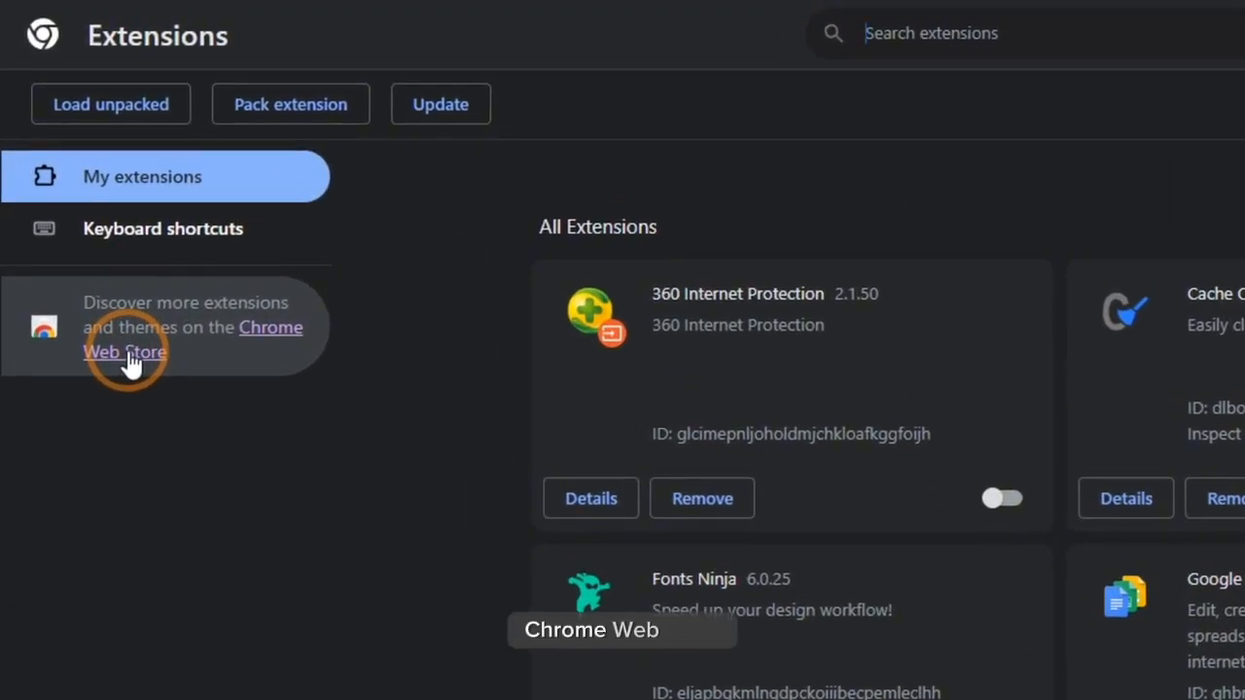
{"action": "left_click", "coordinate": [130, 362]}
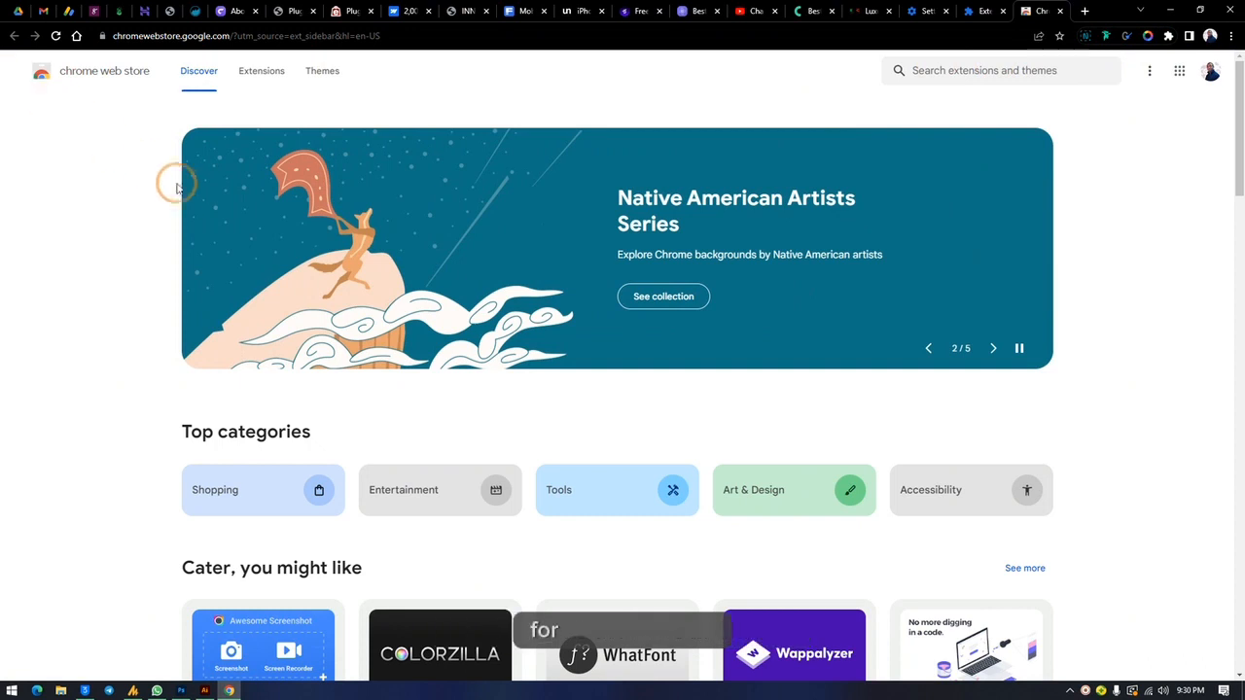
Step: Show the Minimalist category of browser themes in the web store
{"action": "left_click", "coordinate": [332, 75]}
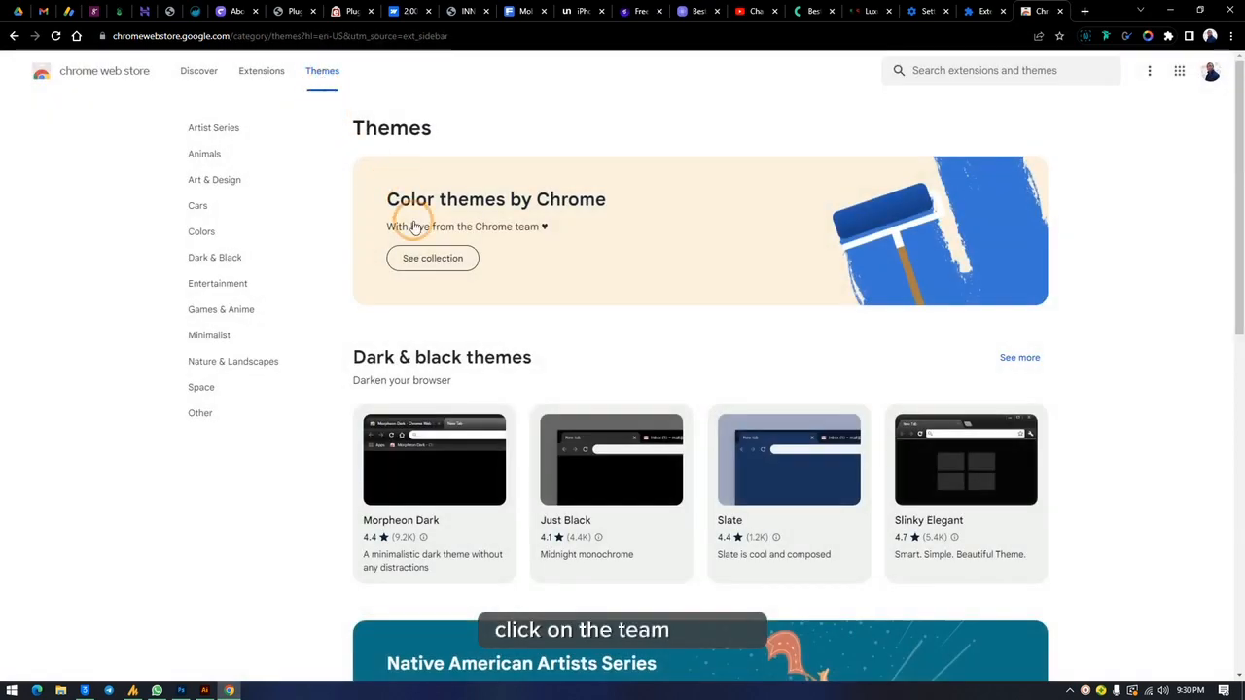
{"action": "scroll", "coordinate": [532, 427], "scroll_direction": "down", "scroll_amount": 2}
{"action": "scroll", "coordinate": [525, 389], "scroll_direction": "up", "scroll_amount": 2}
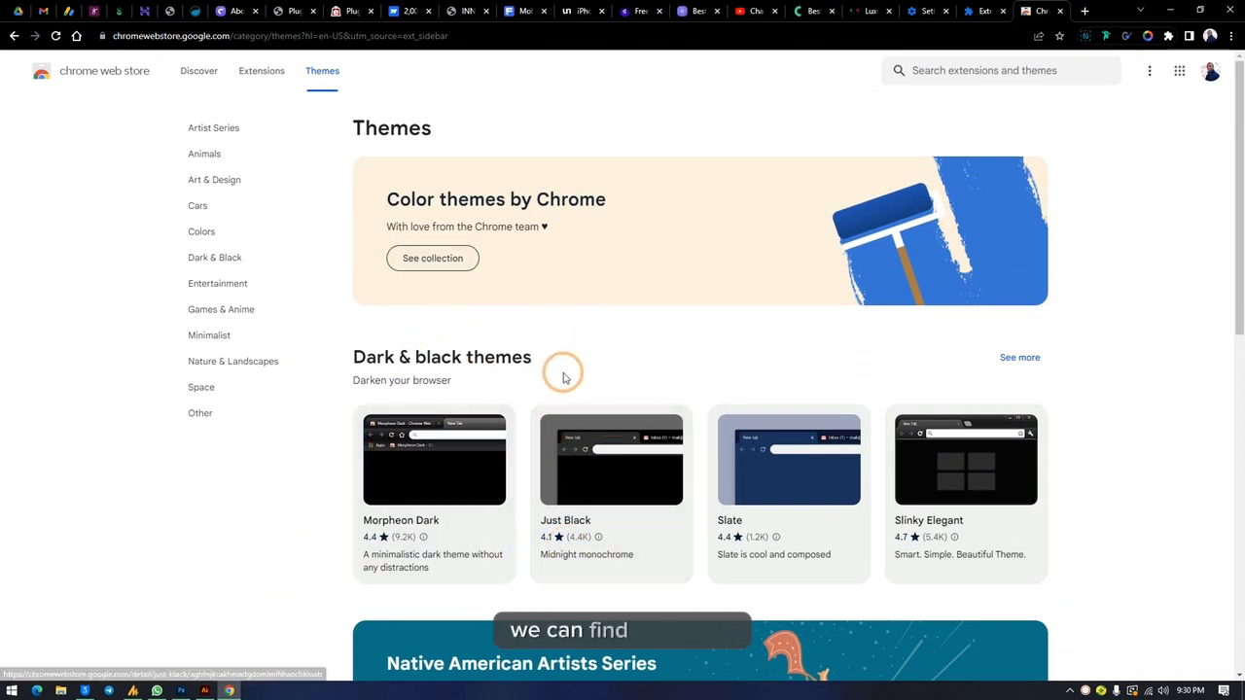
{"action": "left_click", "coordinate": [216, 334]}
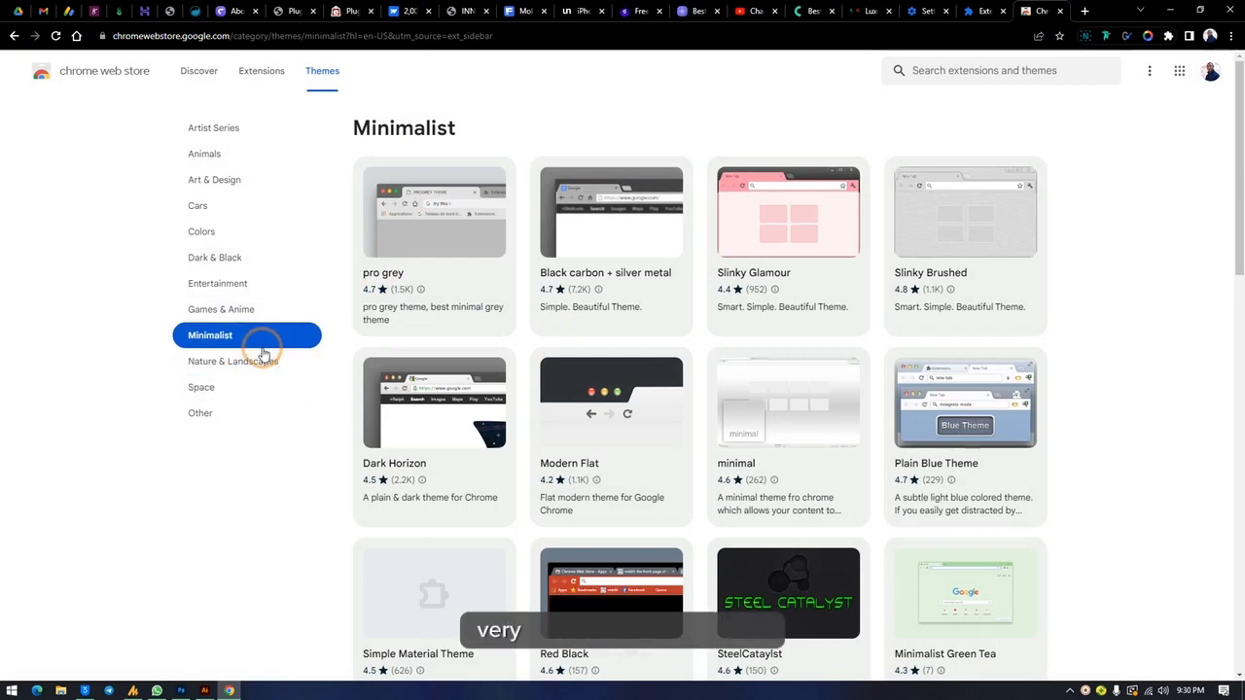
Step: Browse the Minimalist themes and add the Squirrelsong Light Theme to Chrome
{"action": "scroll", "coordinate": [695, 435], "scroll_direction": "down", "scroll_amount": 3}
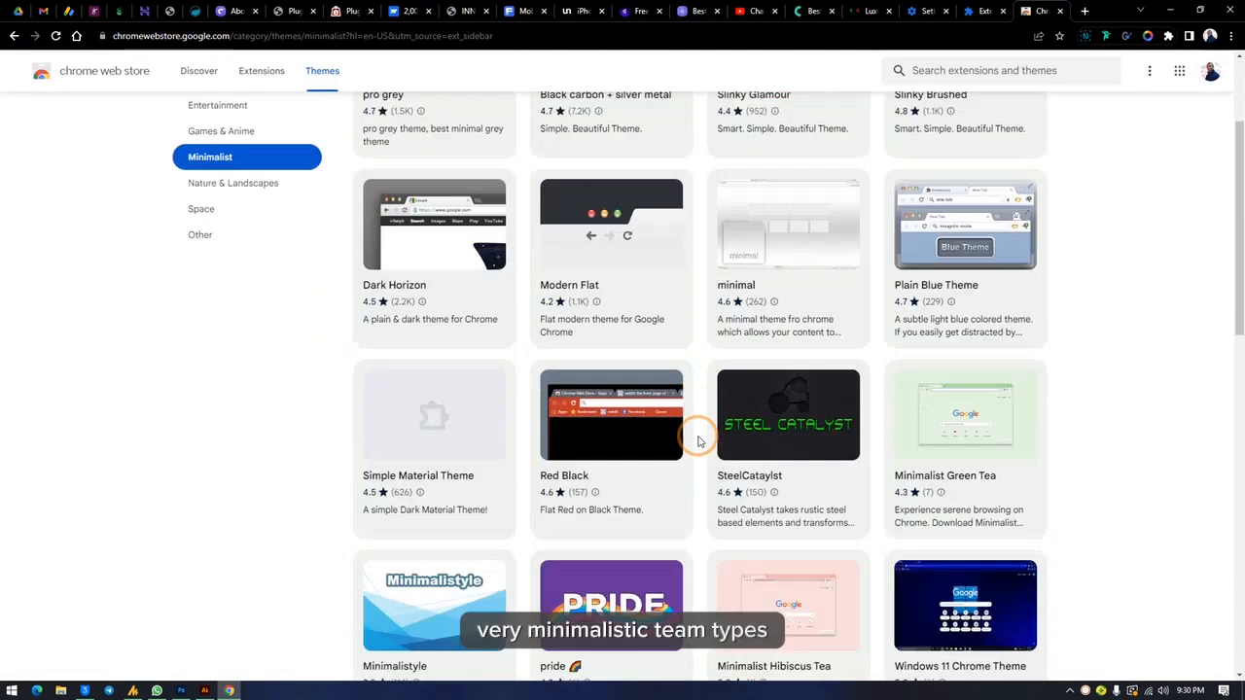
{"action": "scroll", "coordinate": [698, 441], "scroll_direction": "up", "scroll_amount": 3}
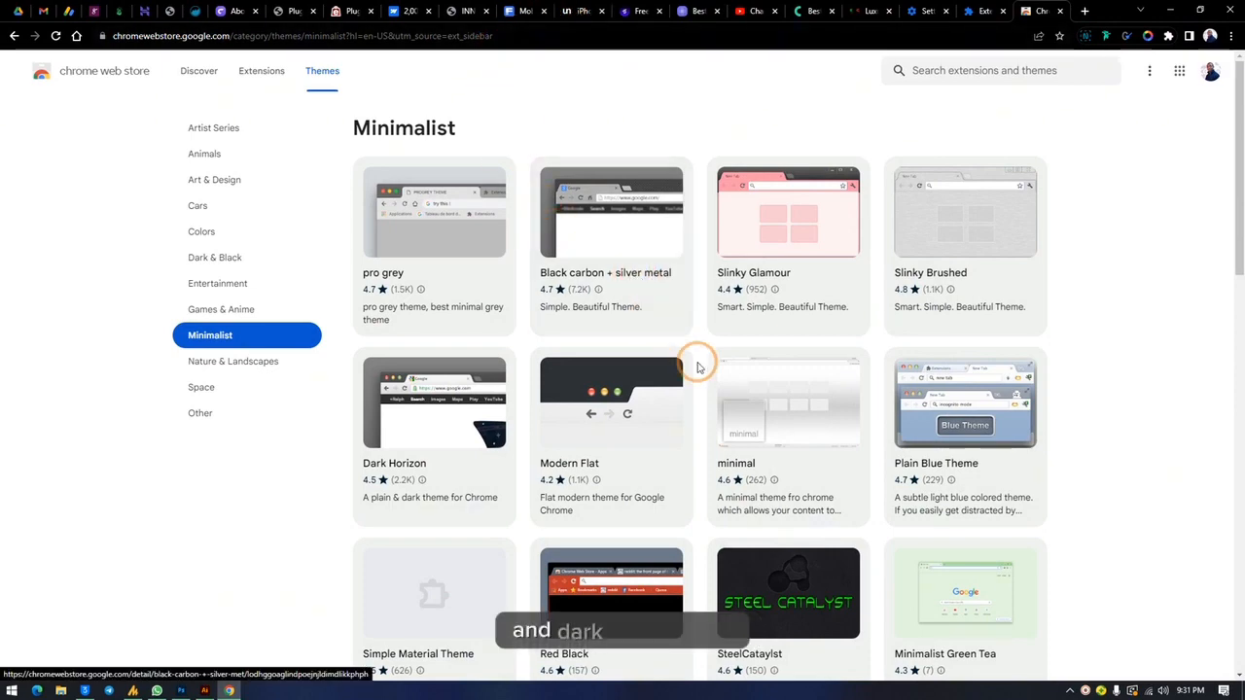
{"action": "scroll", "coordinate": [697, 365], "scroll_direction": "down", "scroll_amount": 3}
{"action": "scroll", "coordinate": [697, 368], "scroll_direction": "down", "scroll_amount": 6}
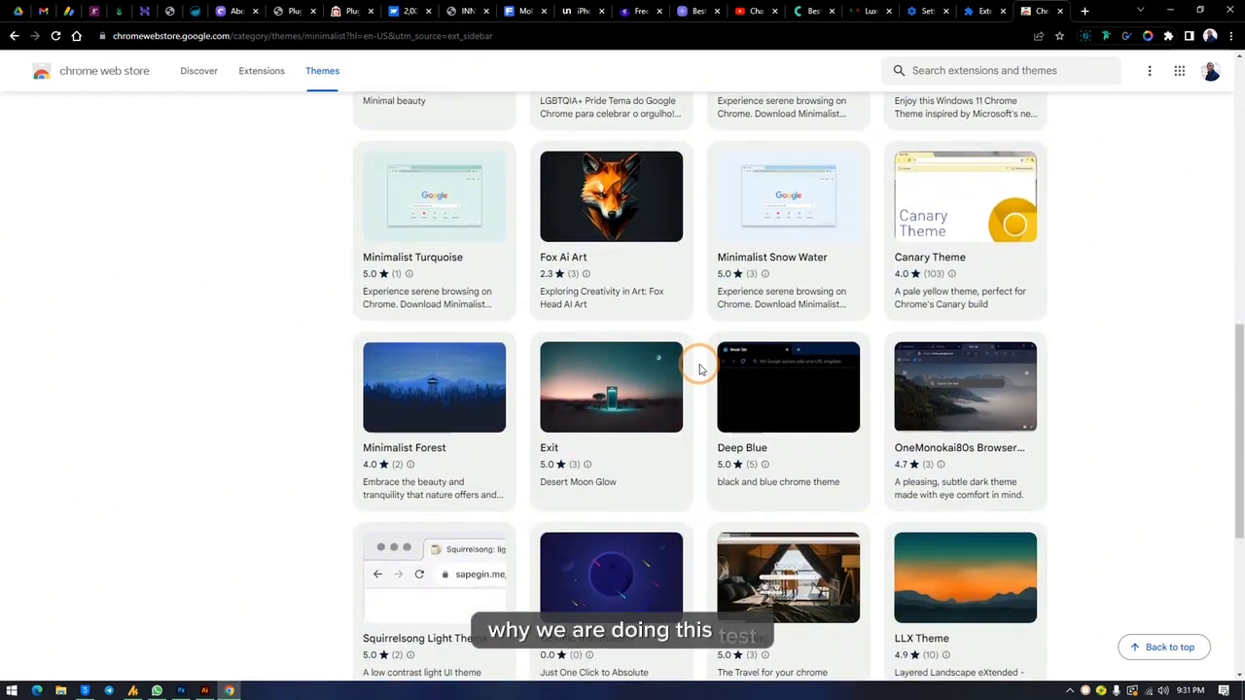
{"action": "scroll", "coordinate": [697, 365], "scroll_direction": "down", "scroll_amount": 2}
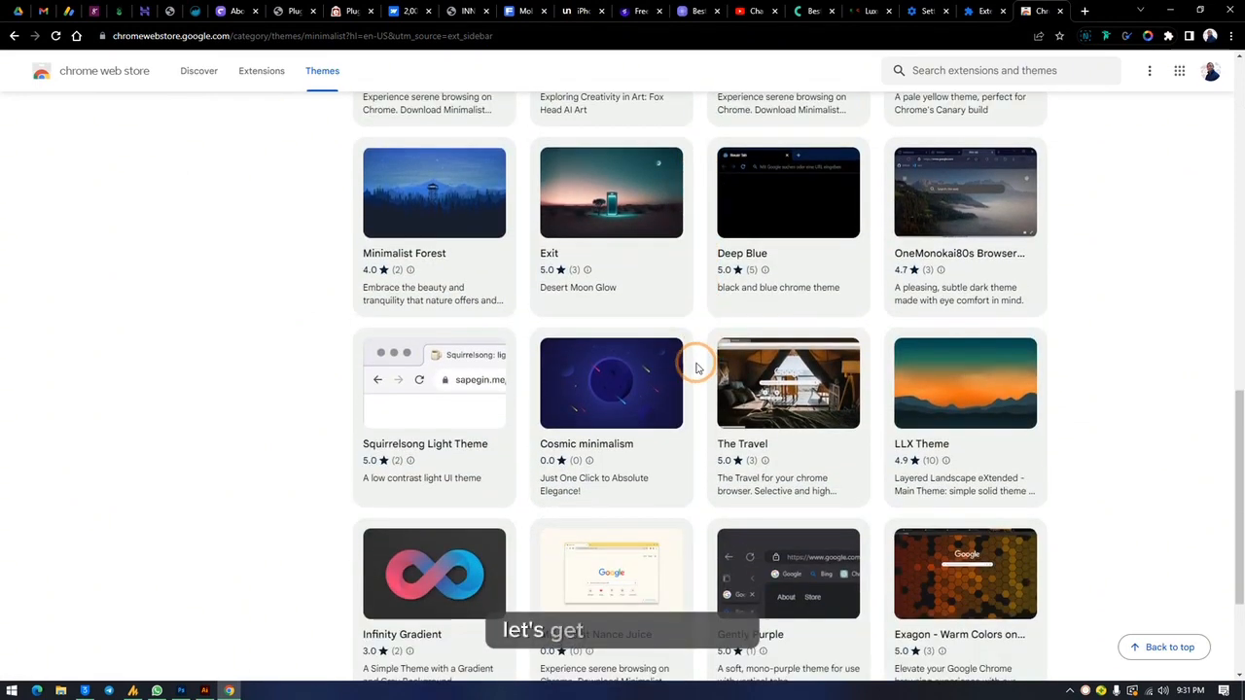
{"action": "left_click", "coordinate": [422, 418]}
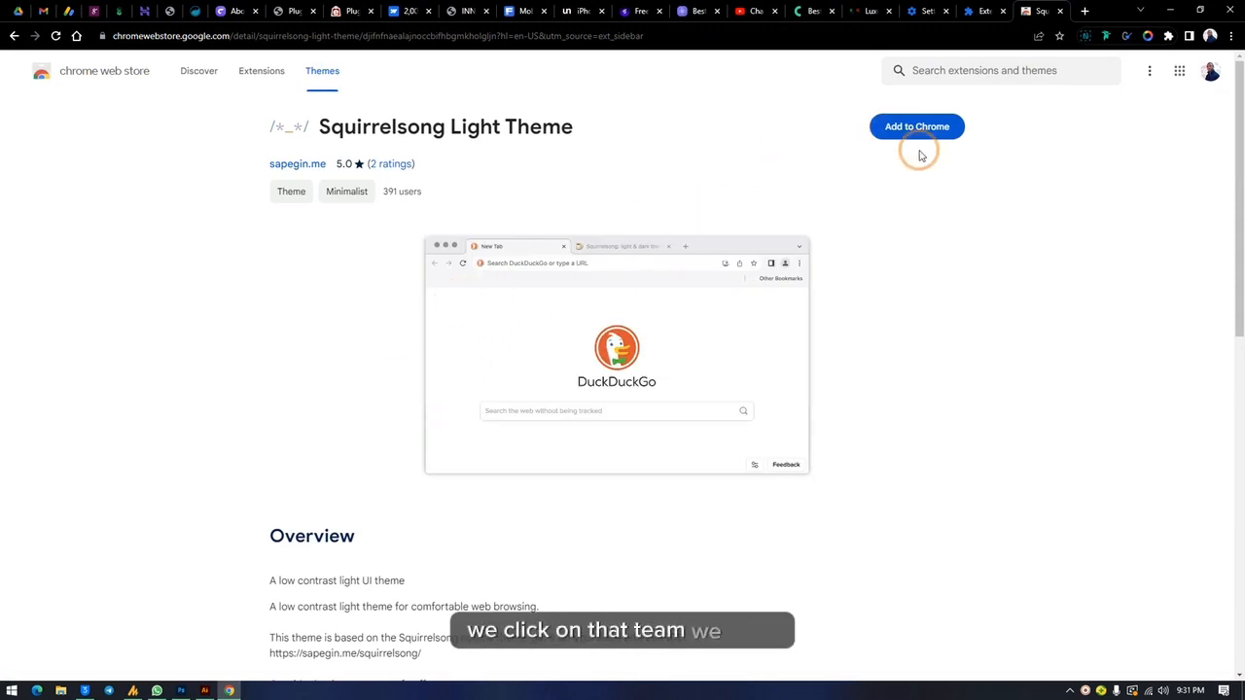
{"action": "left_click", "coordinate": [920, 130]}
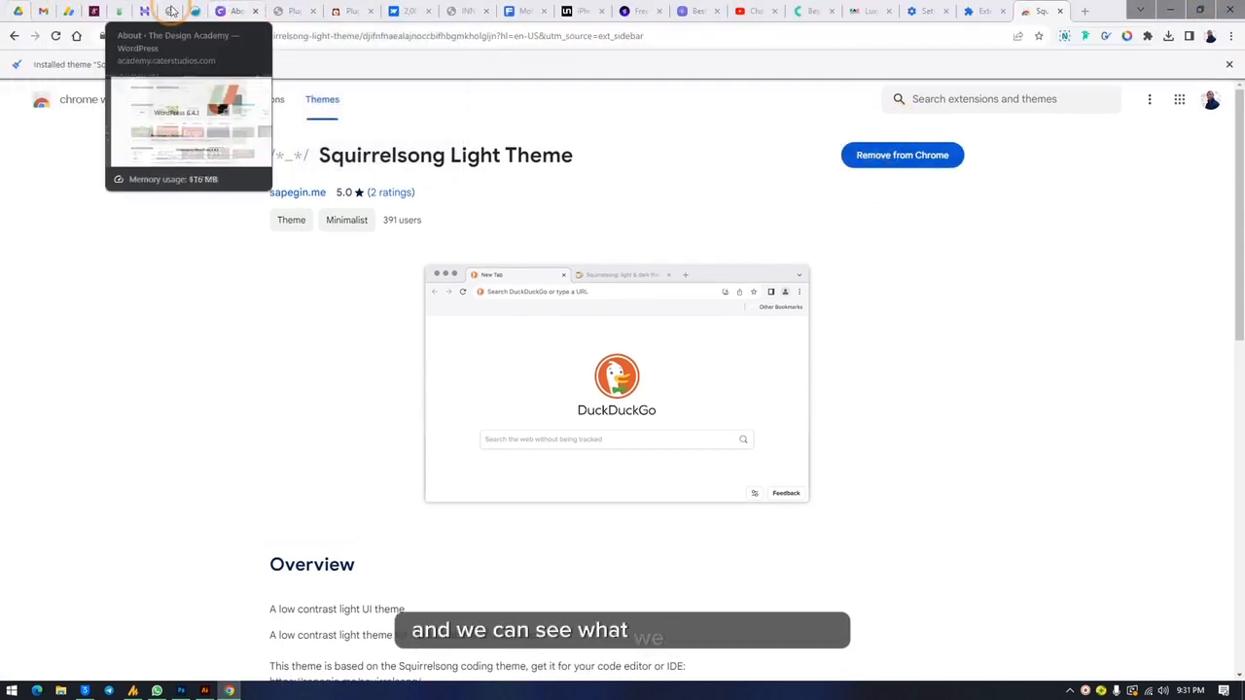
Step: Return to the theme list and show the Dark & Black category
{"action": "left_click", "coordinate": [14, 36]}
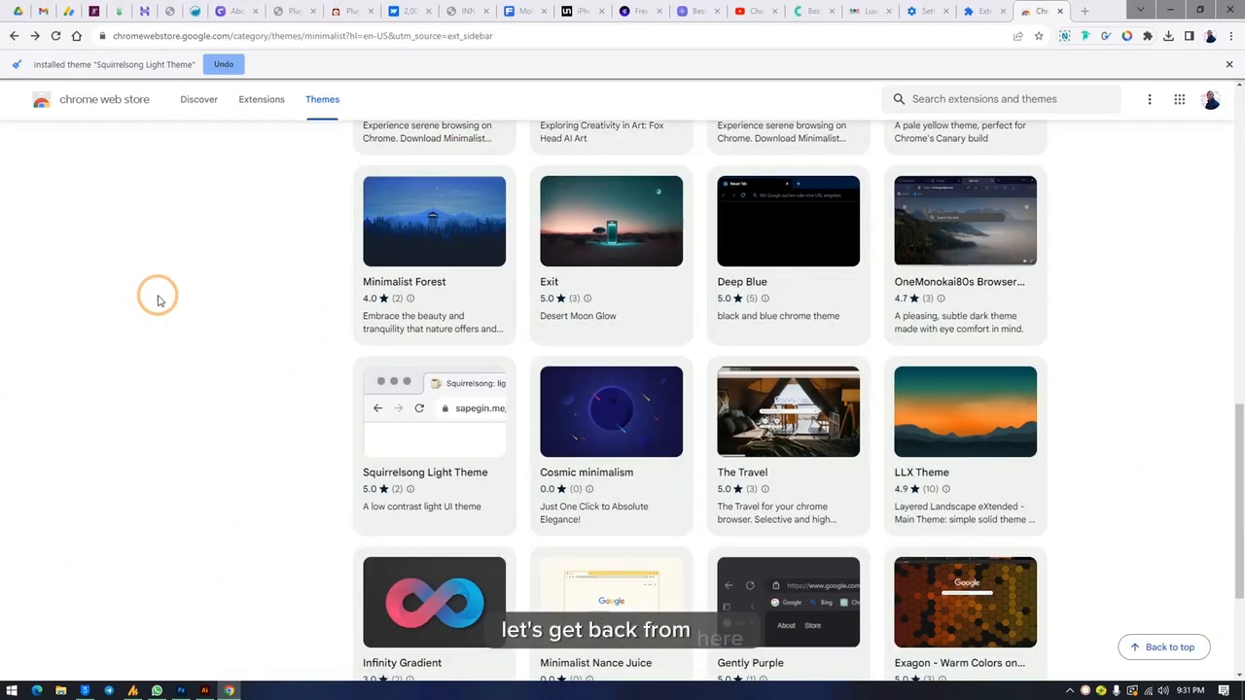
{"action": "scroll", "coordinate": [571, 390], "scroll_direction": "up", "scroll_amount": 10}
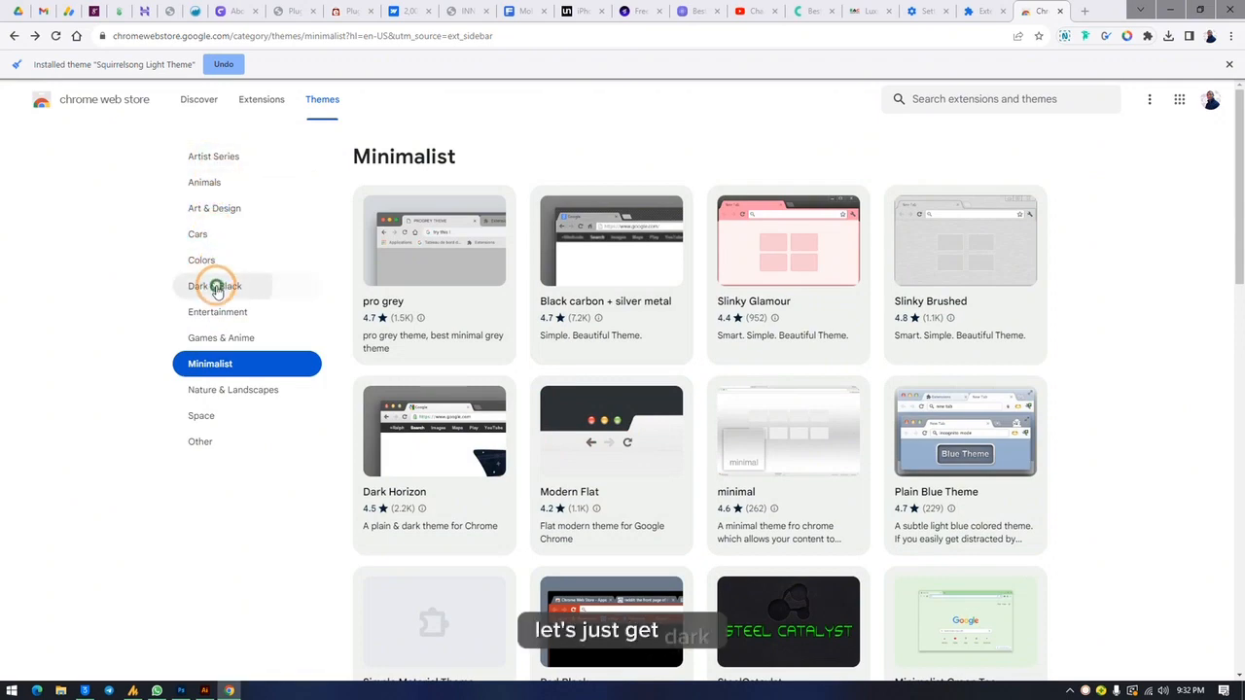
{"action": "left_click", "coordinate": [216, 285]}
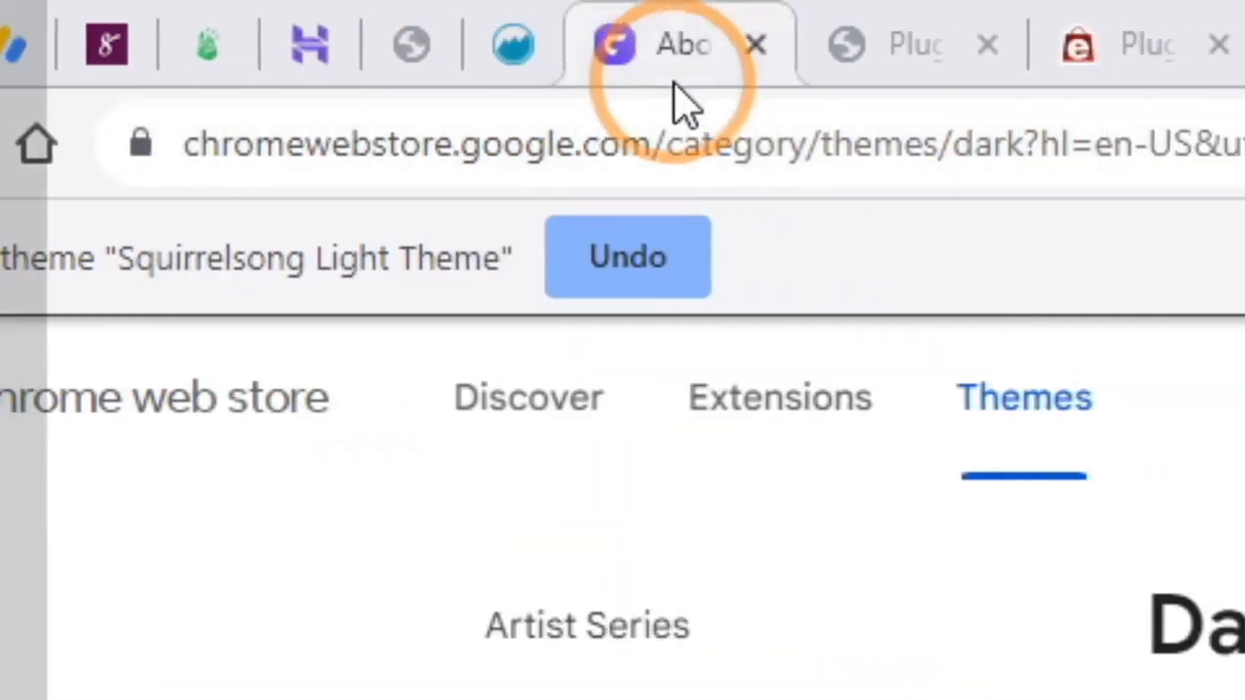
{"action": "mouse_move", "coordinate": [622, 50]}
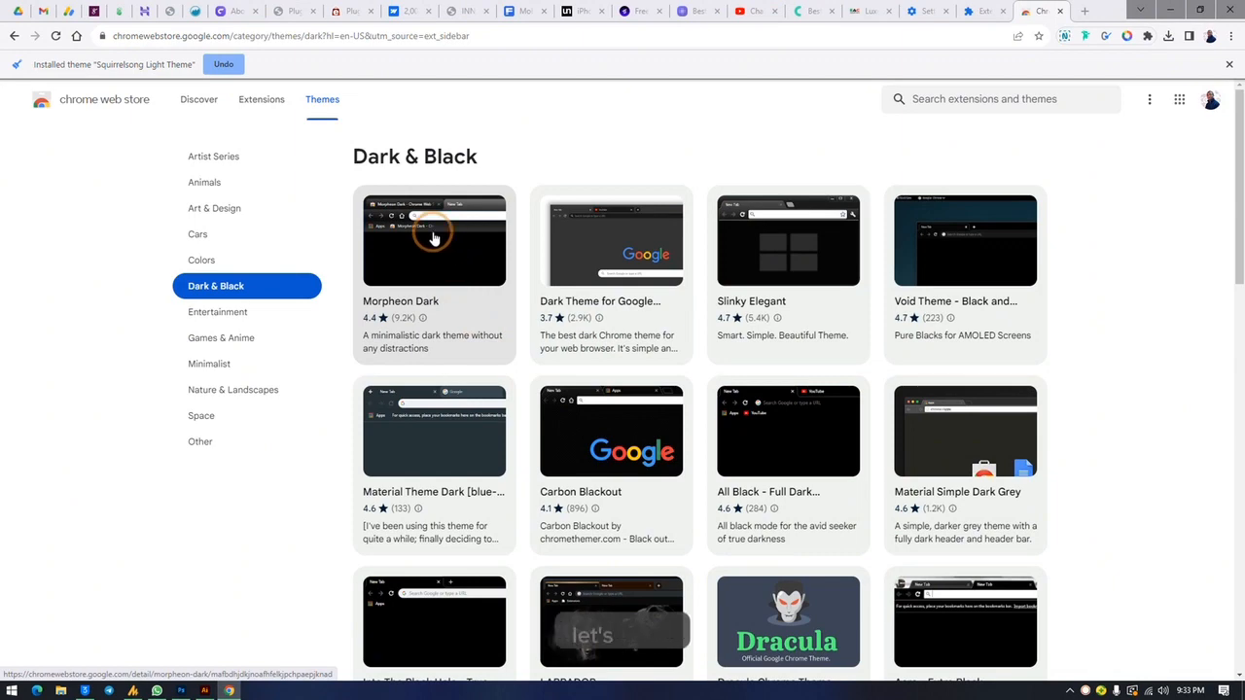
Step: Add the Carbon Blackout theme to Chrome and undo its installation
{"action": "left_click", "coordinate": [618, 530]}
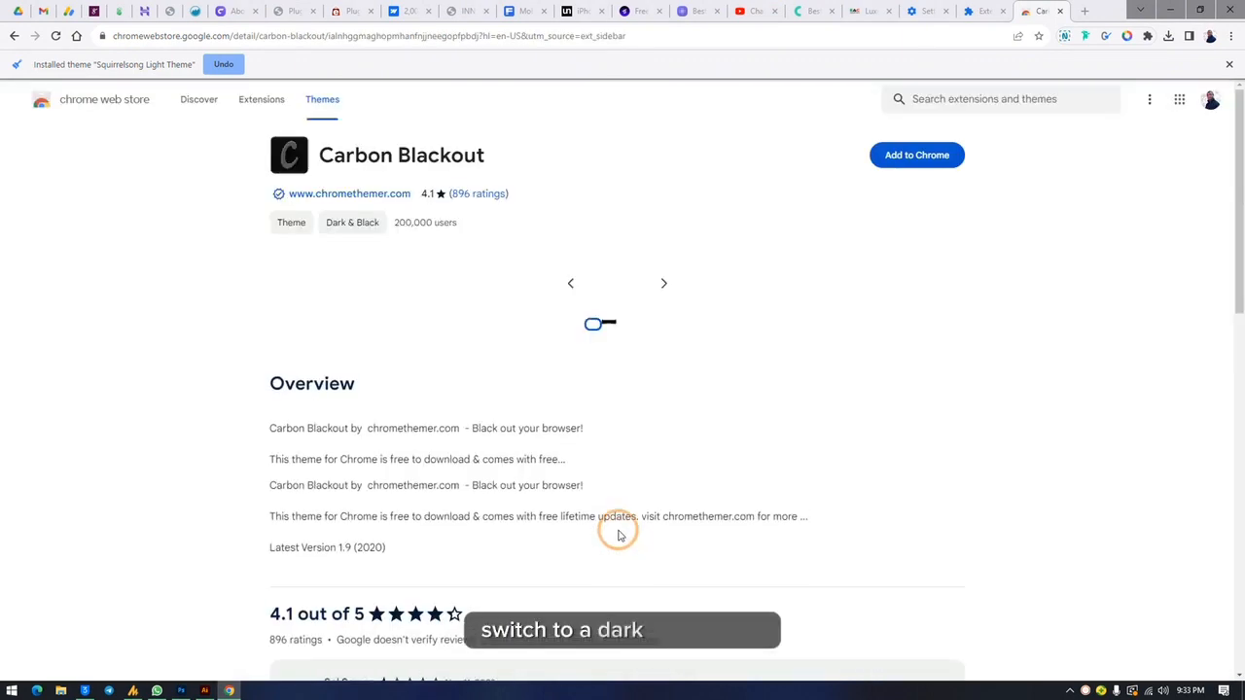
{"action": "left_click", "coordinate": [904, 159]}
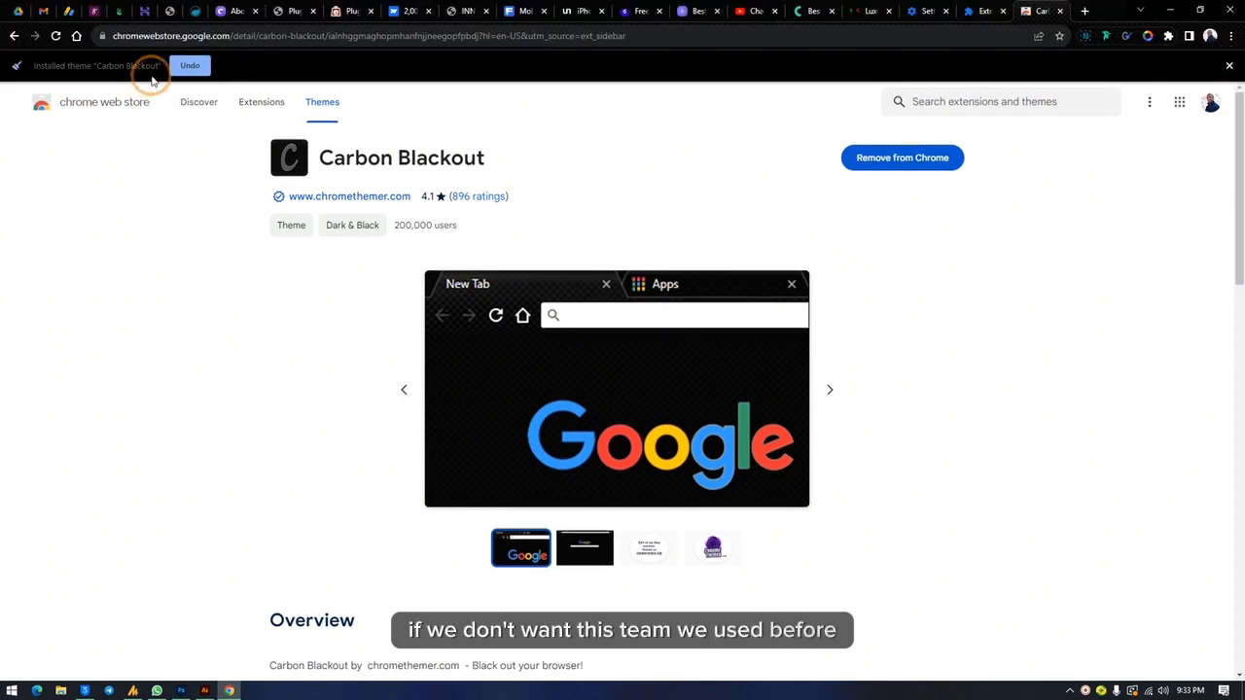
{"action": "left_click", "coordinate": [185, 66]}
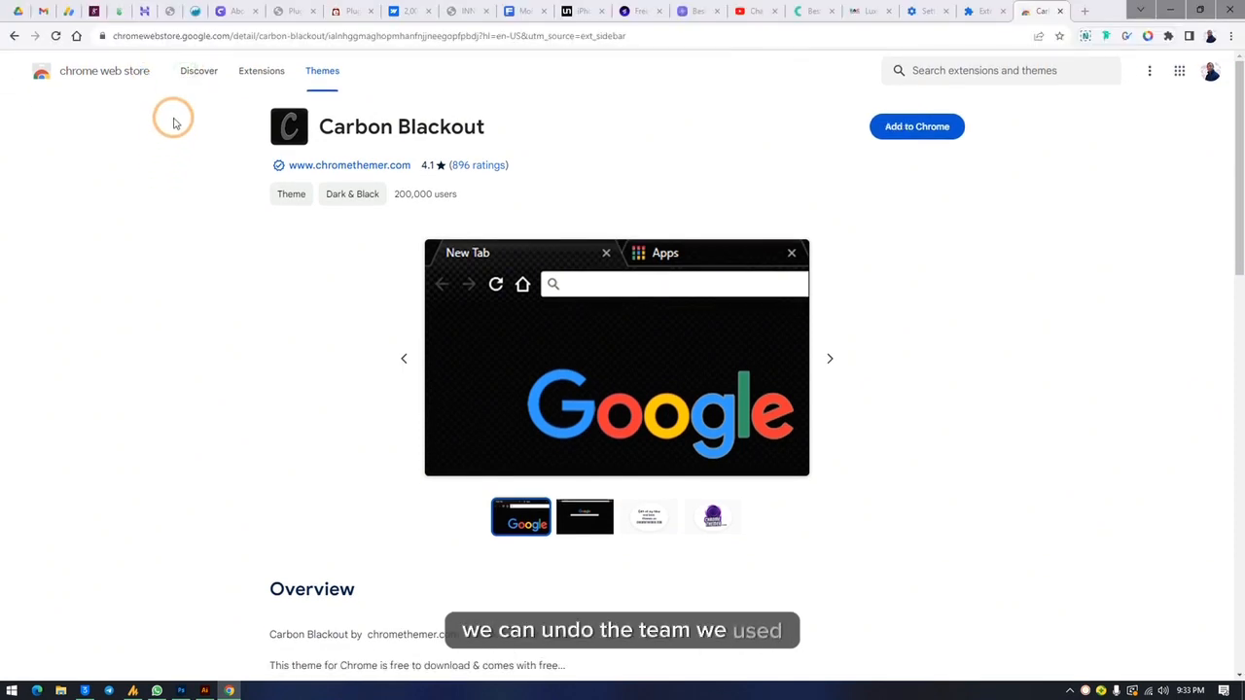
{"action": "scroll", "coordinate": [797, 324], "scroll_direction": "down", "scroll_amount": 3}
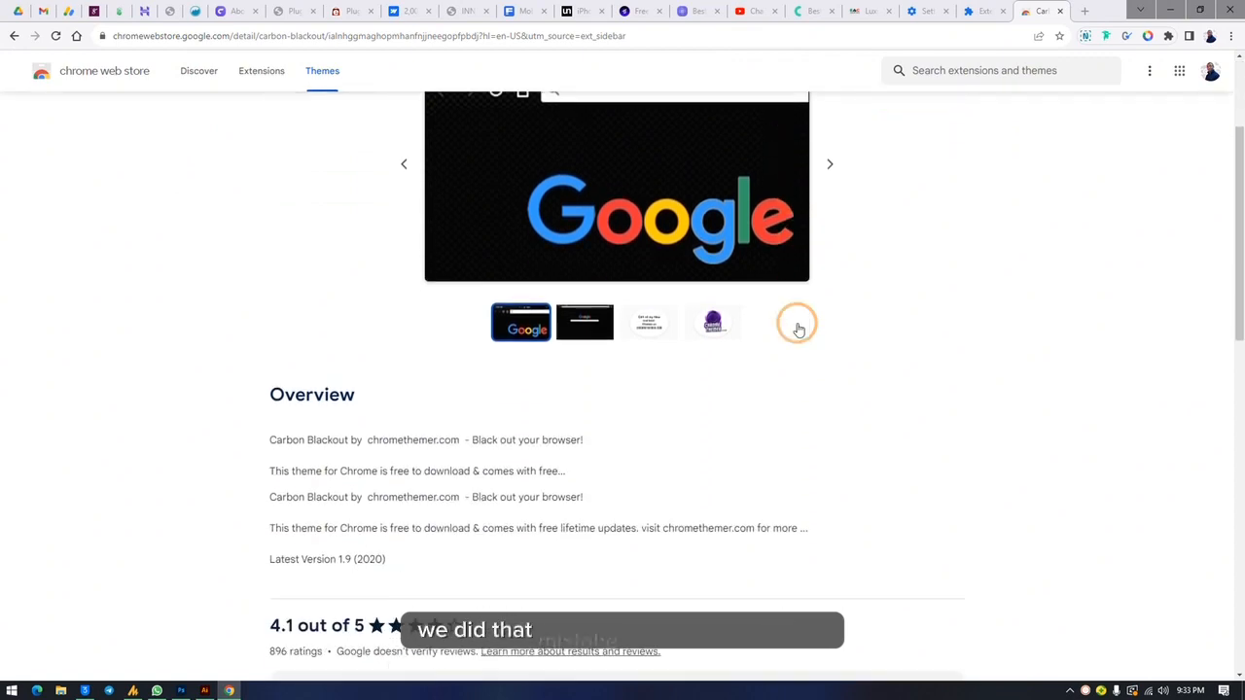
Step: Add the All Black - Full Dark Theme/Black Theme from the Dark & Black themes to Chrome and dismiss the installation notice
{"action": "left_click", "coordinate": [14, 36]}
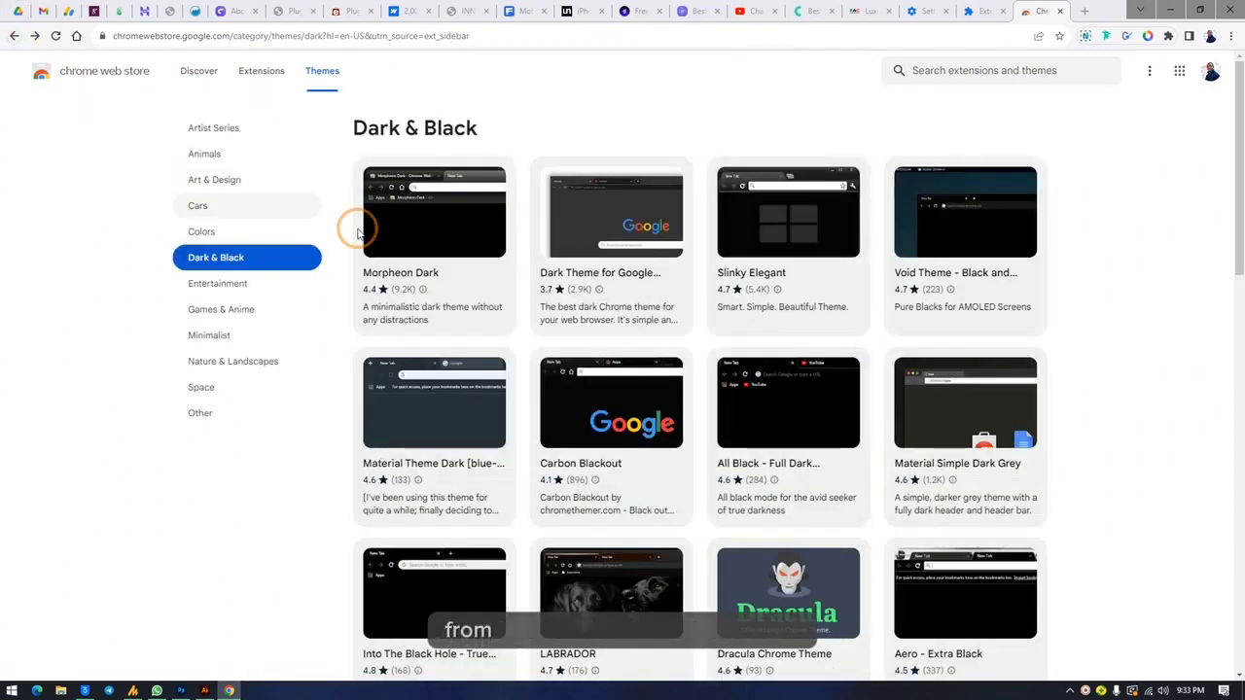
{"action": "scroll", "coordinate": [754, 272], "scroll_direction": "down", "scroll_amount": 3}
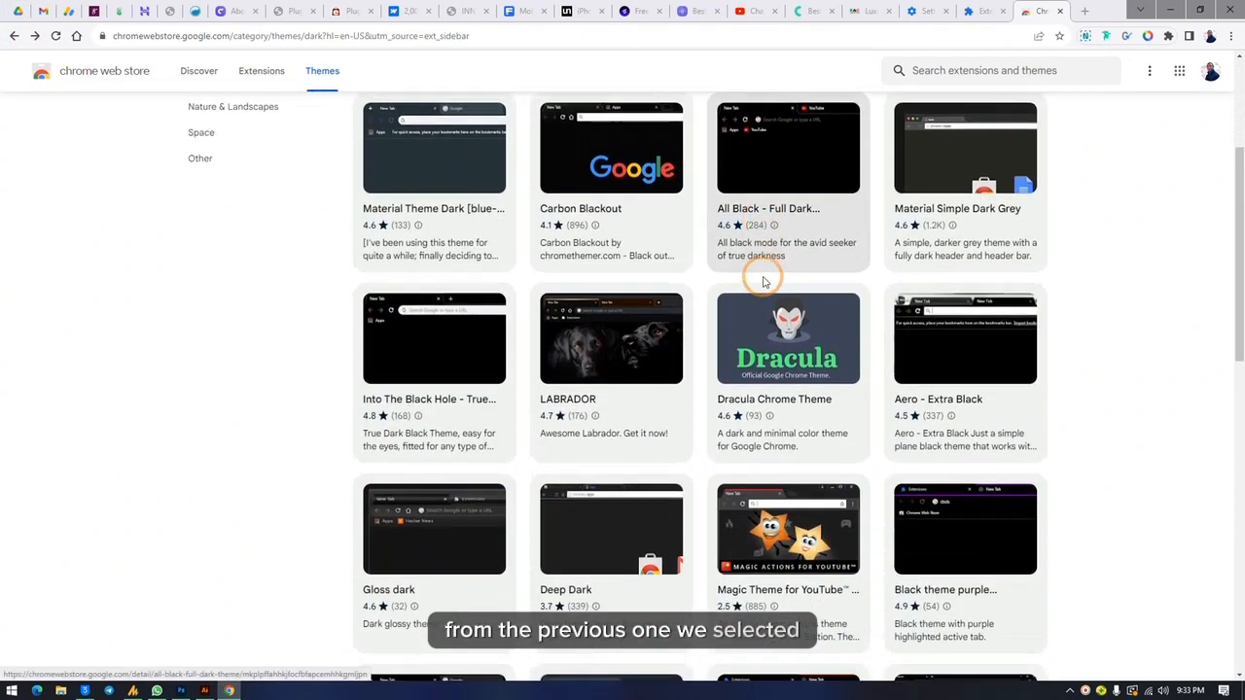
{"action": "scroll", "coordinate": [755, 278], "scroll_direction": "up", "scroll_amount": 2}
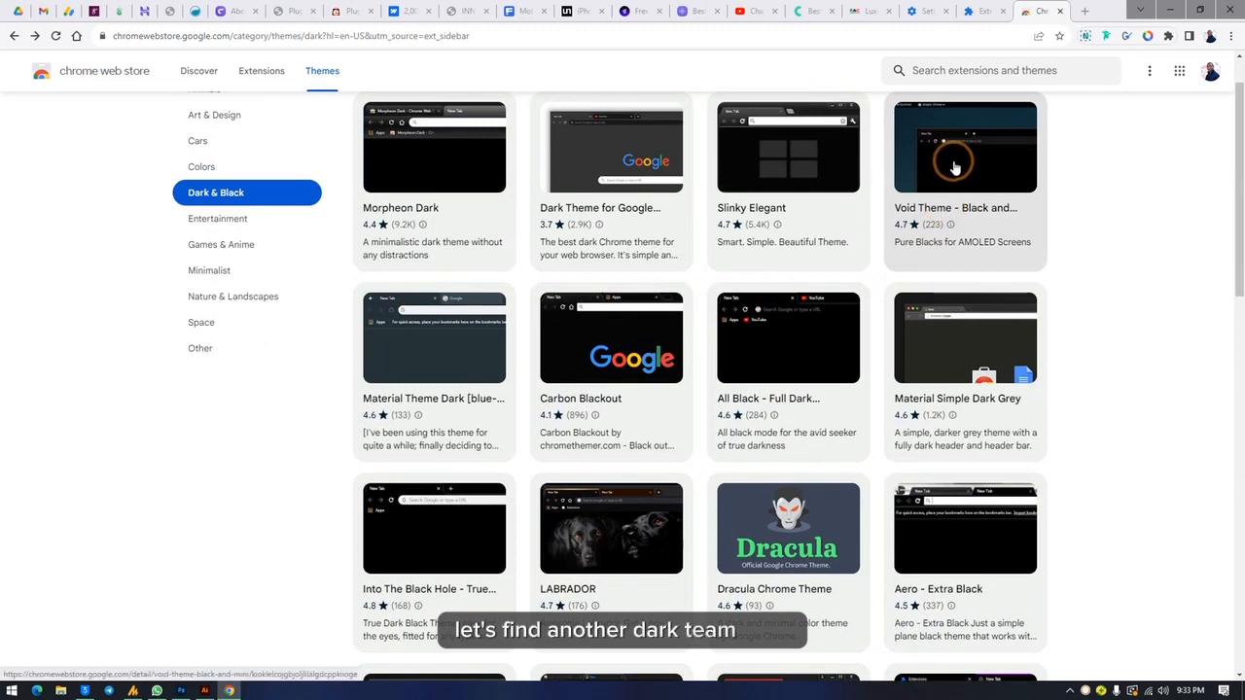
{"action": "left_click", "coordinate": [816, 350]}
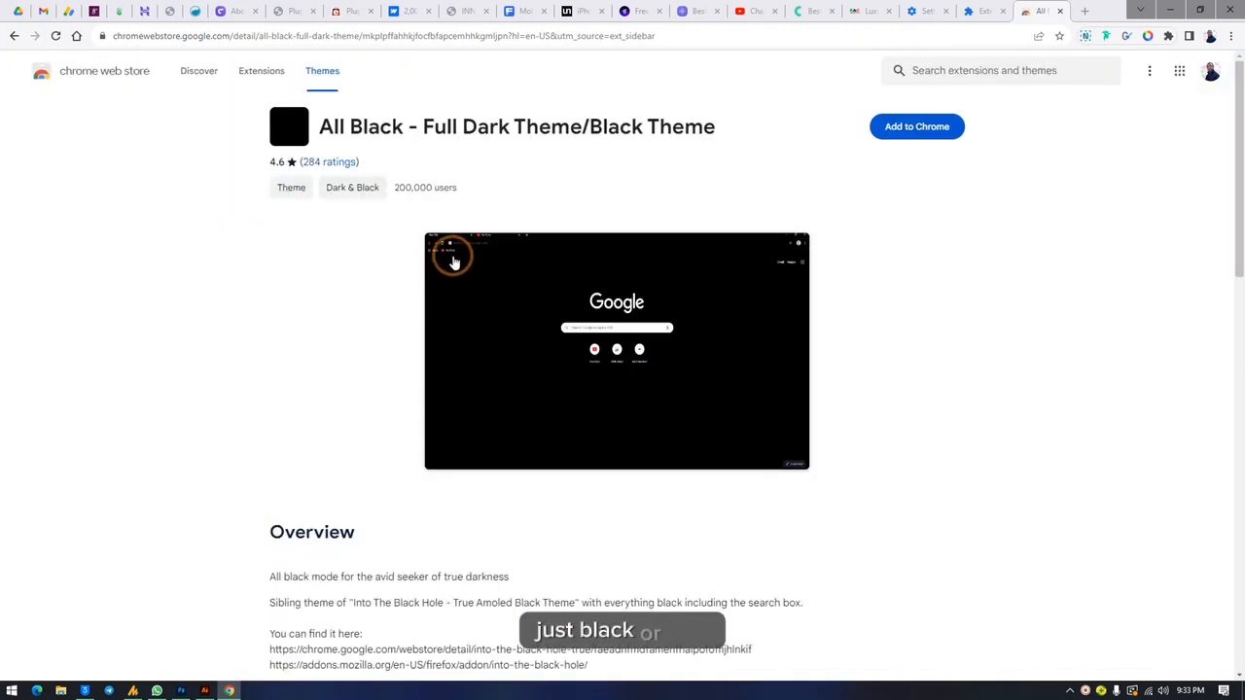
{"action": "left_click", "coordinate": [914, 127]}
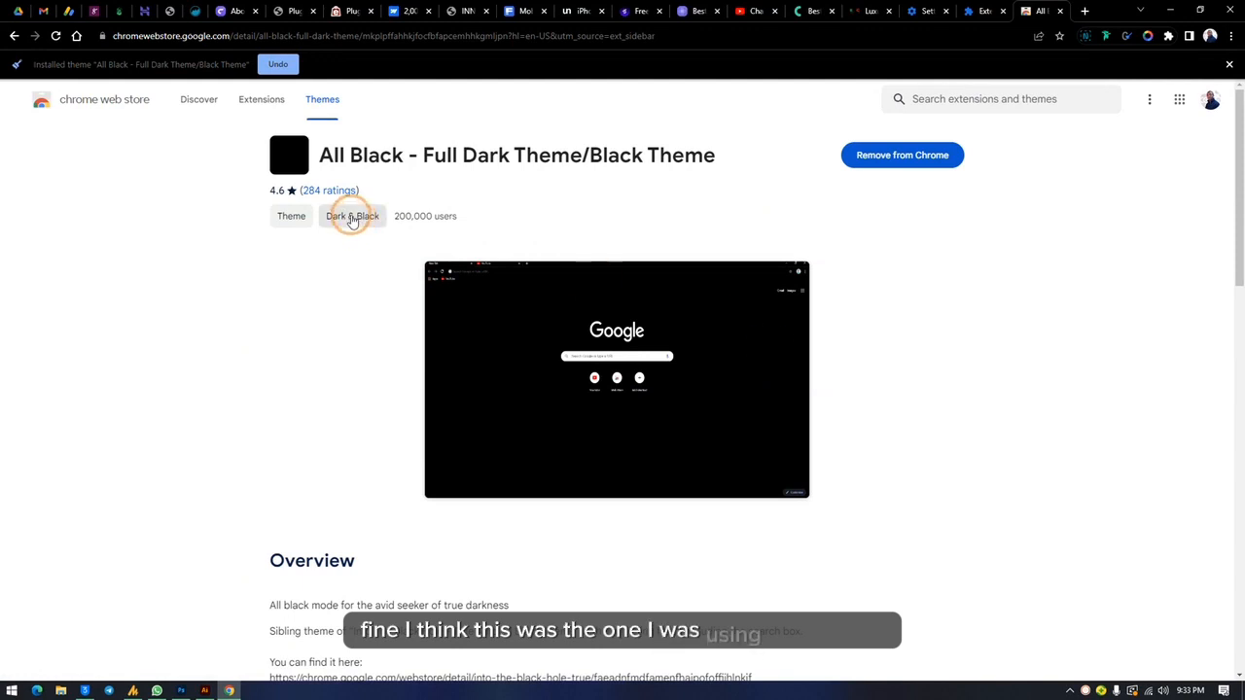
{"action": "left_click", "coordinate": [1229, 65]}
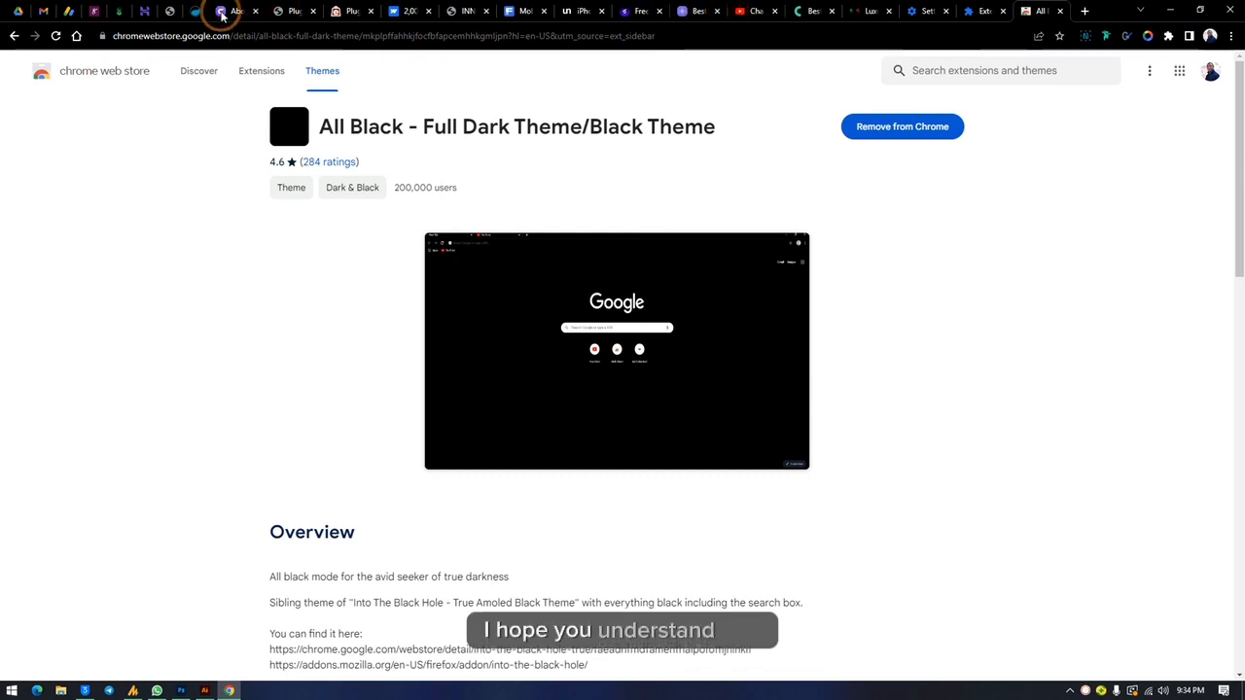
Step: Examine the favicon of The Design Academy's WordPress page against the dark browser theme, and minimize the browser
{"action": "mouse_move", "coordinate": [236, 21]}
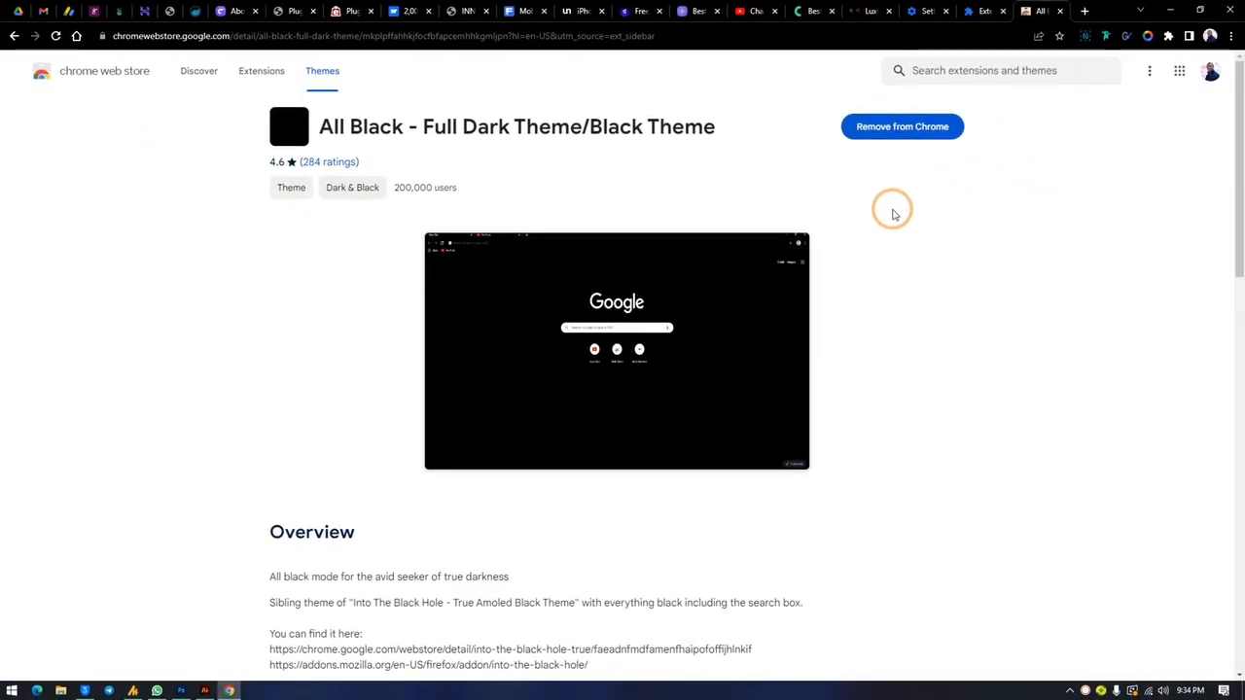
{"action": "left_click", "coordinate": [247, 7]}
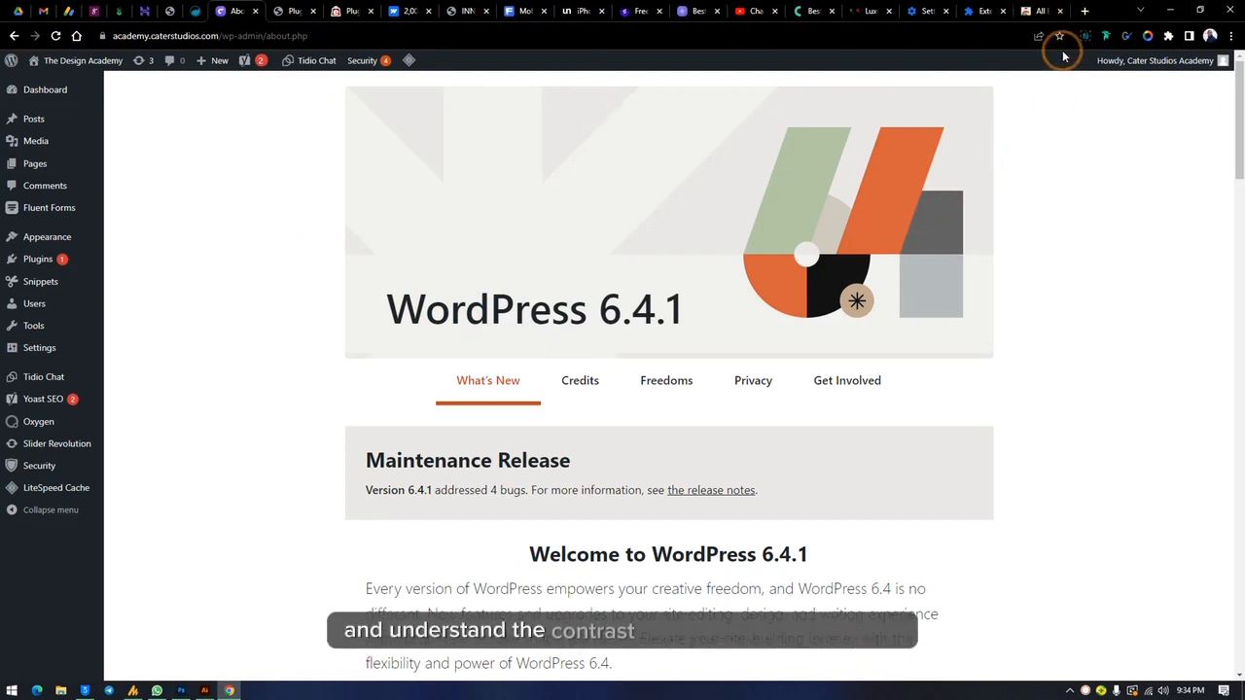
{"action": "left_click", "coordinate": [1171, 9]}
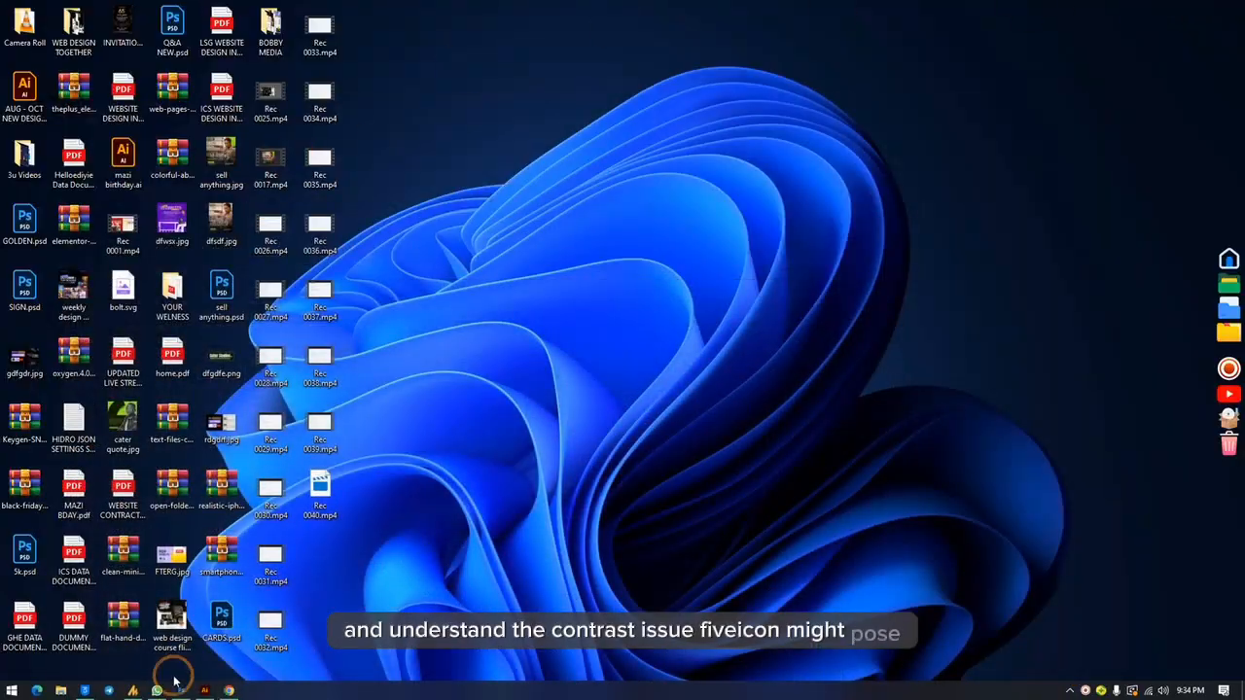
Step: Switch to Photoshop and create a new 1000 x 1000 pixel document with a black background, ready for moving objects
{"action": "mouse_move", "coordinate": [233, 690]}
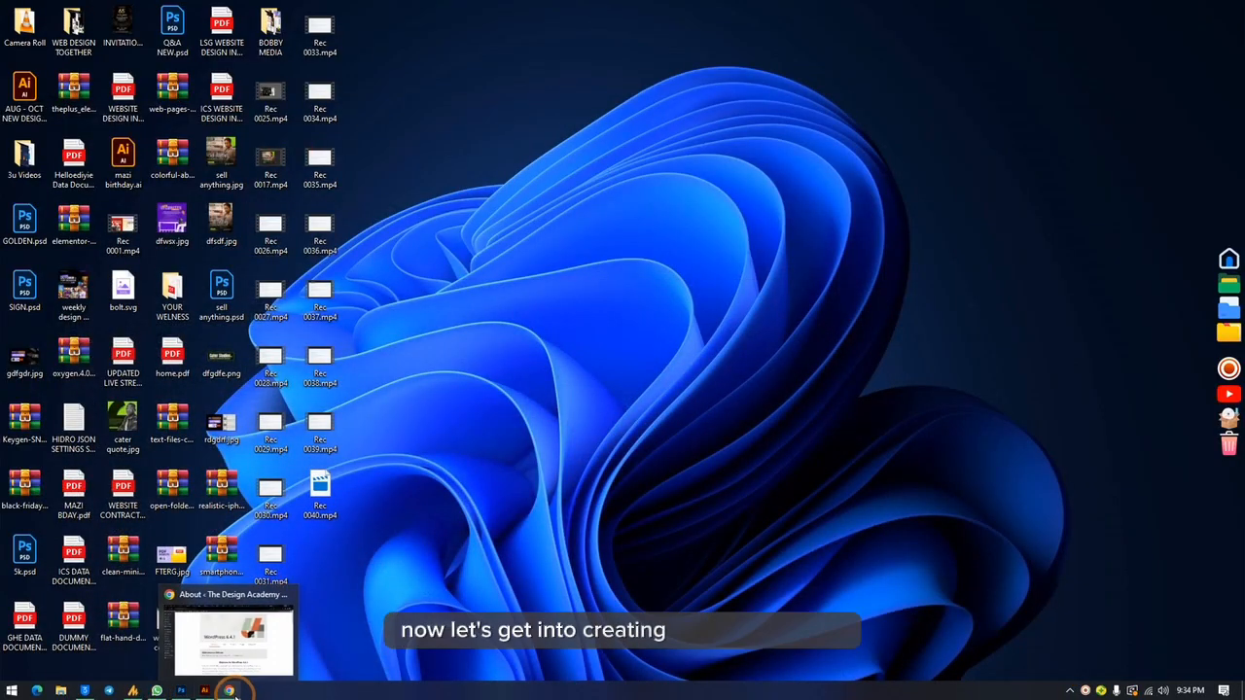
{"action": "left_click", "coordinate": [182, 690]}
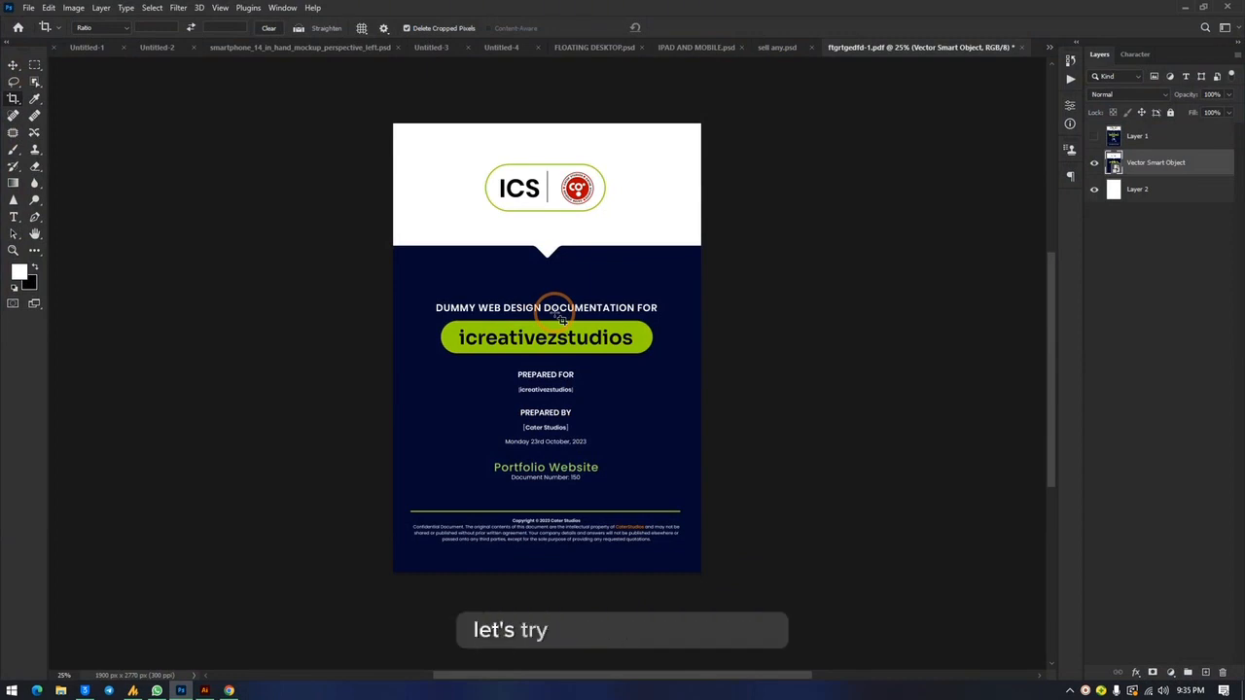
{"action": "key", "text": "ctrl+n"}
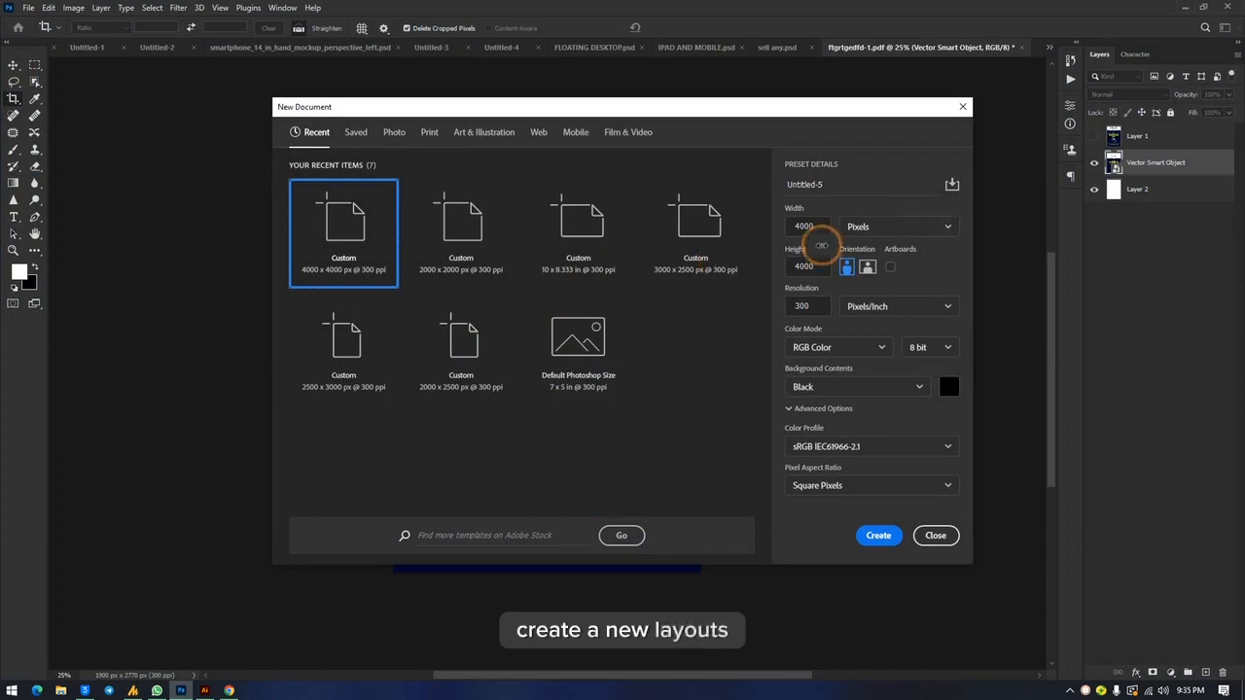
{"action": "type", "text": "100"}
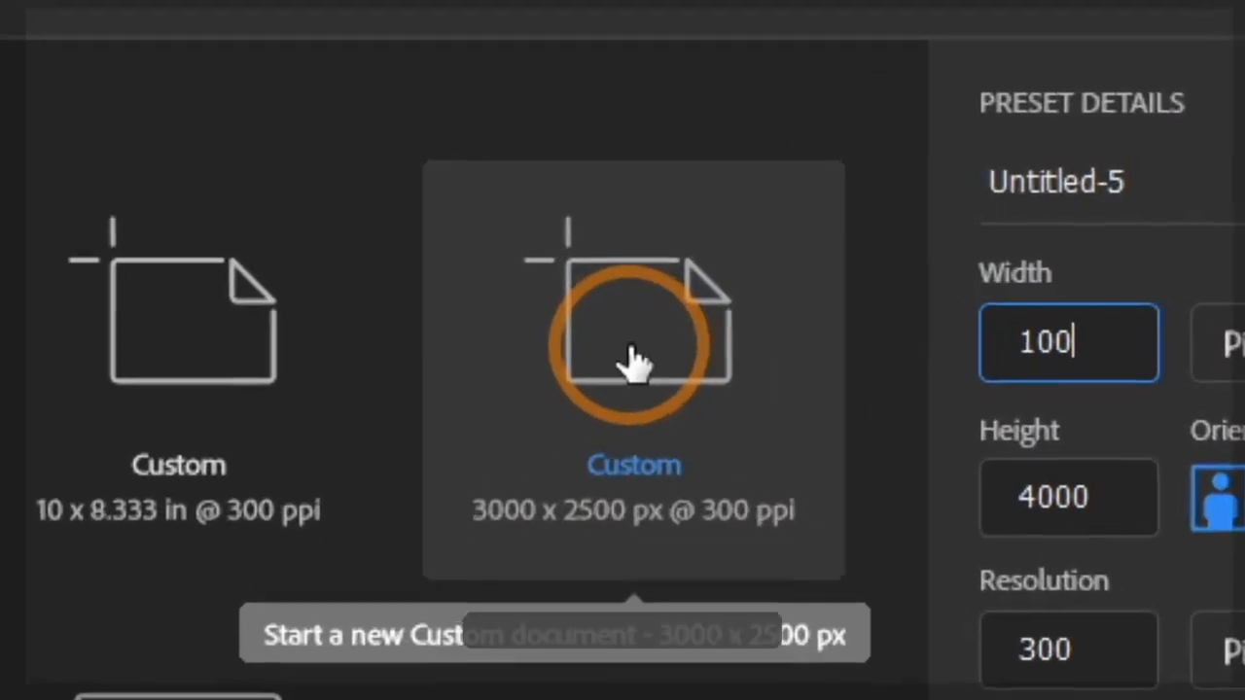
{"action": "type", "text": "0"}
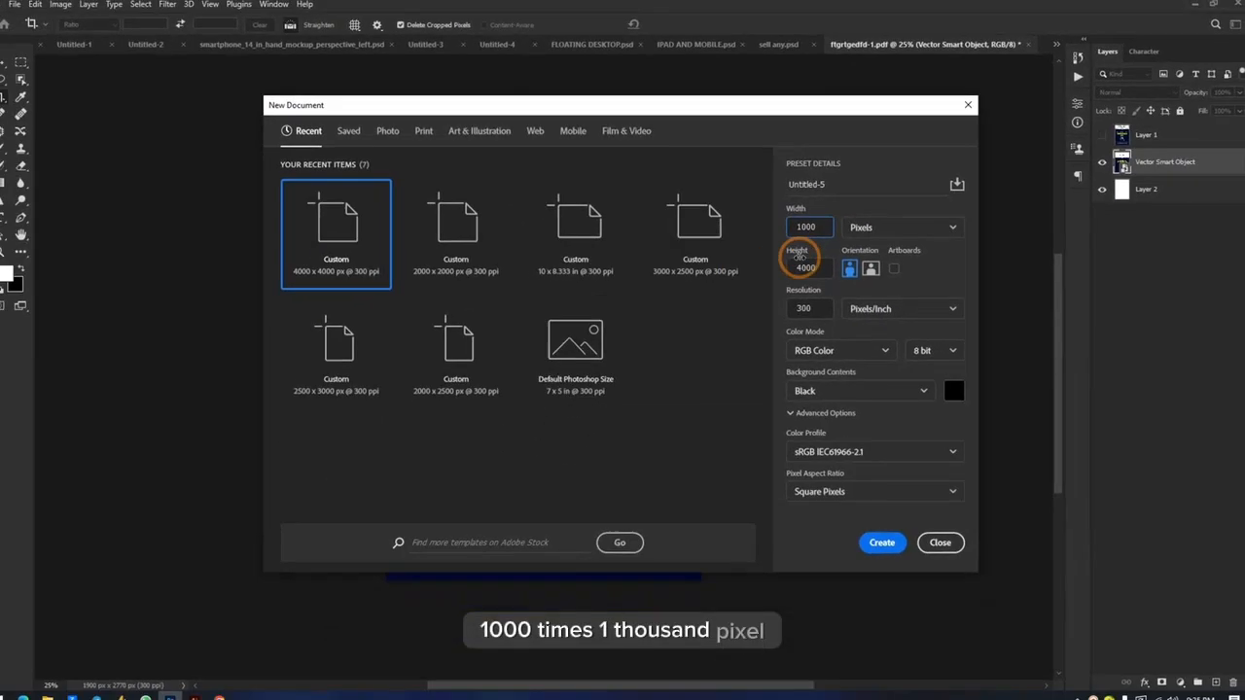
{"action": "left_click_drag", "start_coordinate": [1110, 514], "coordinate": [725, 535]}
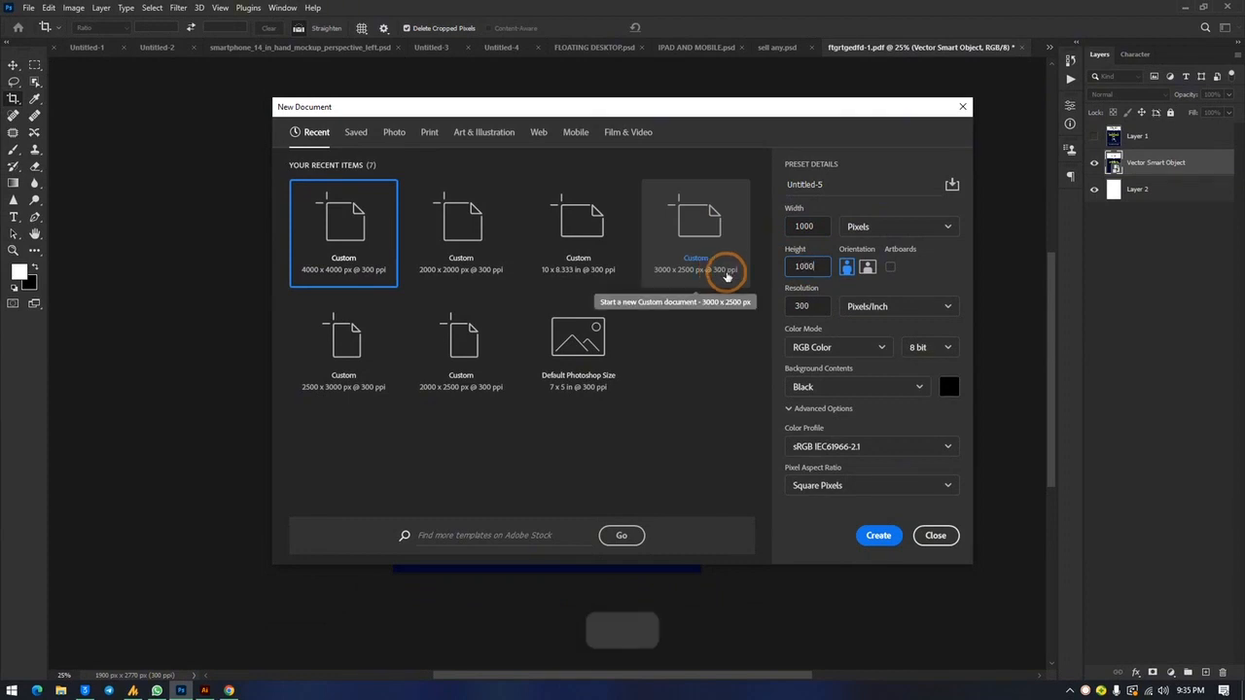
{"action": "left_click", "coordinate": [878, 534]}
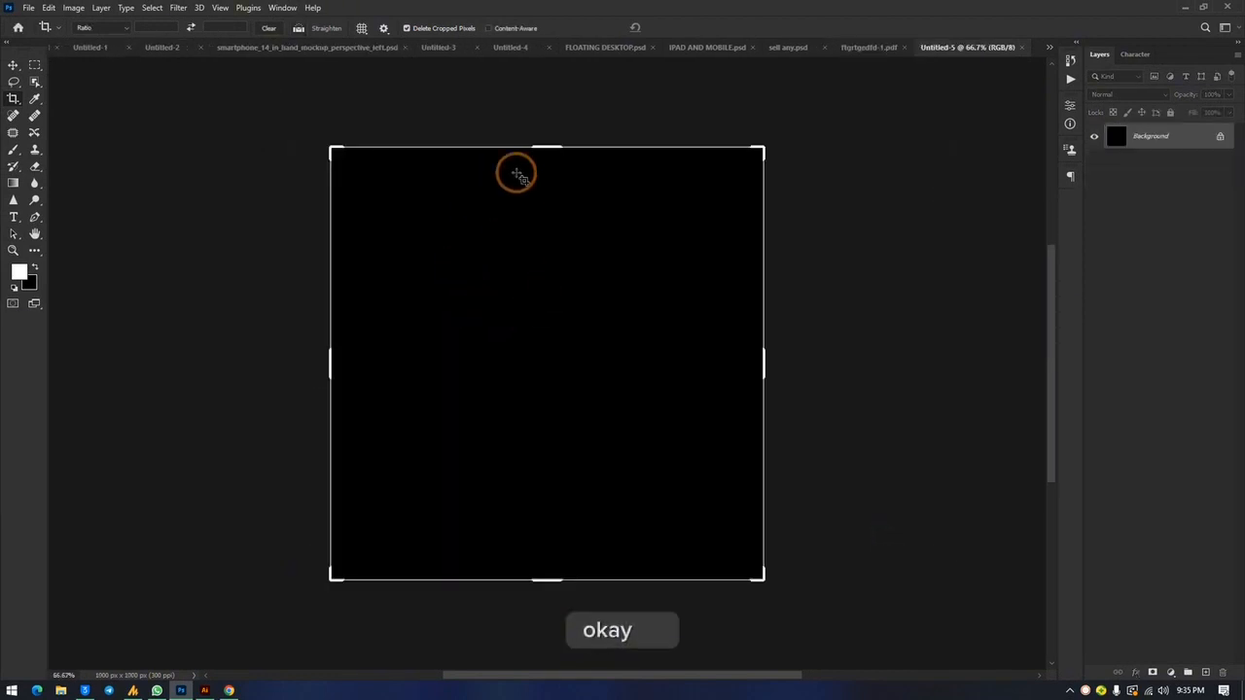
{"action": "left_click", "coordinate": [14, 66]}
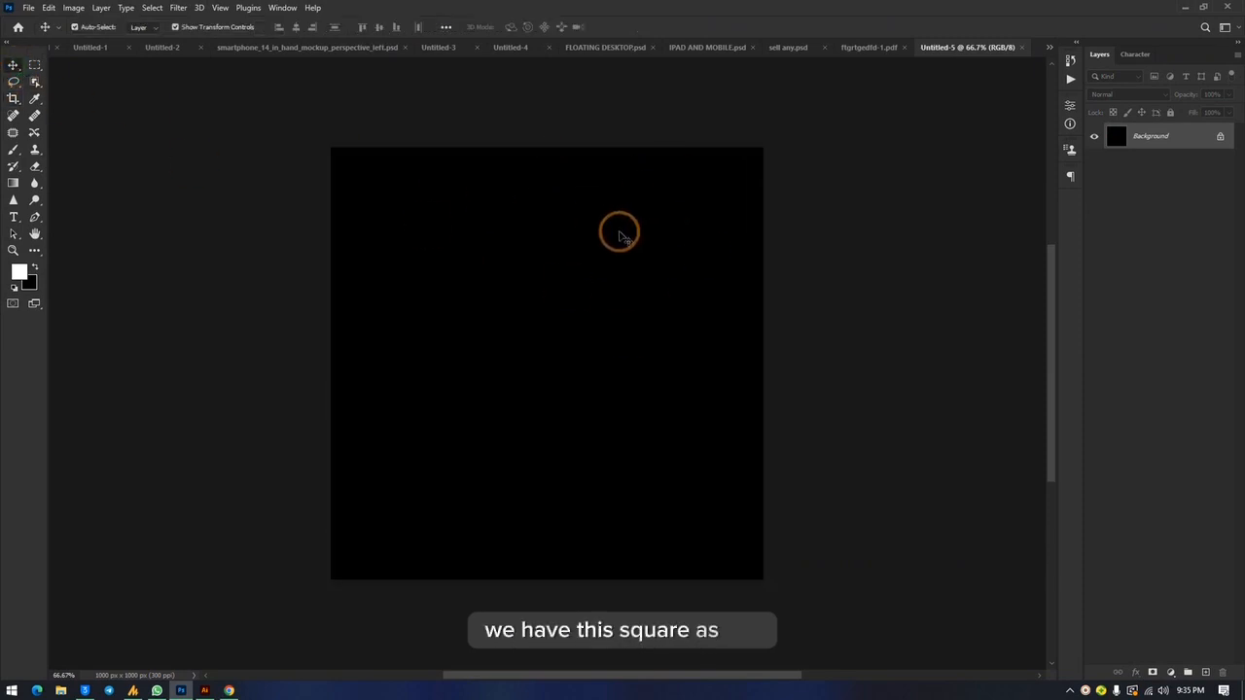
Step: Restore the Photoshop window from full screen and move it aside to uncover the desktop files
{"action": "left_click", "coordinate": [1205, 6]}
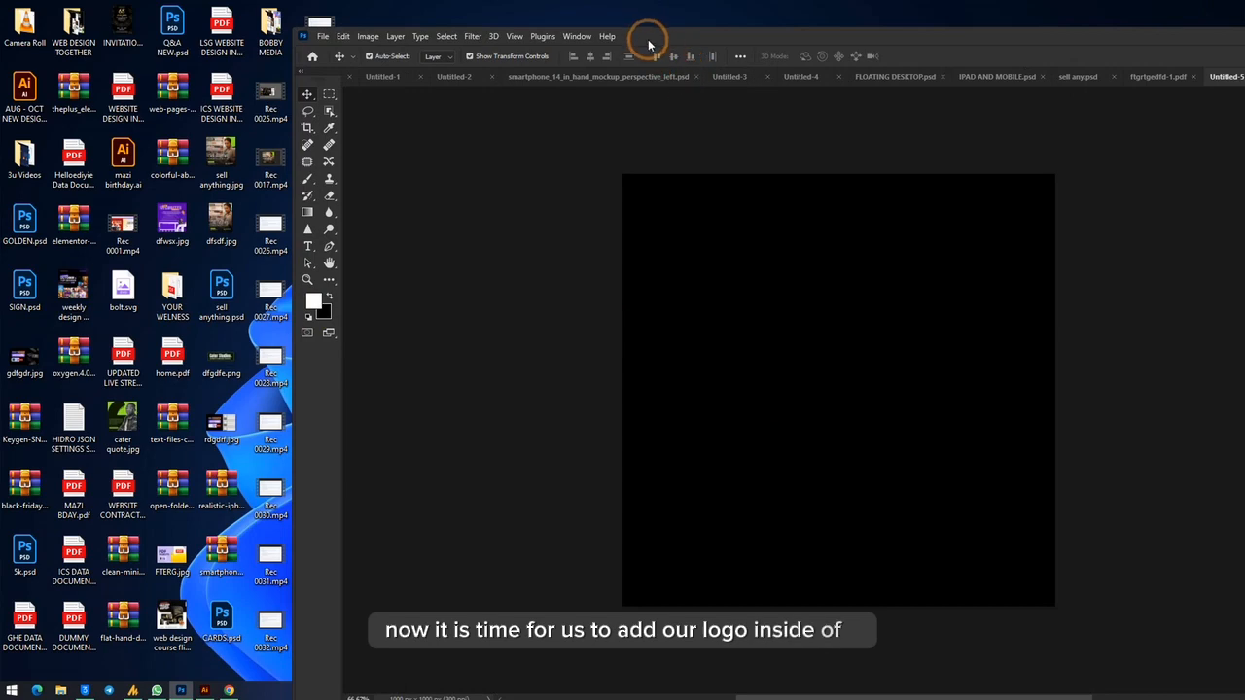
{"action": "left_click_drag", "start_coordinate": [649, 44], "coordinate": [728, 46]}
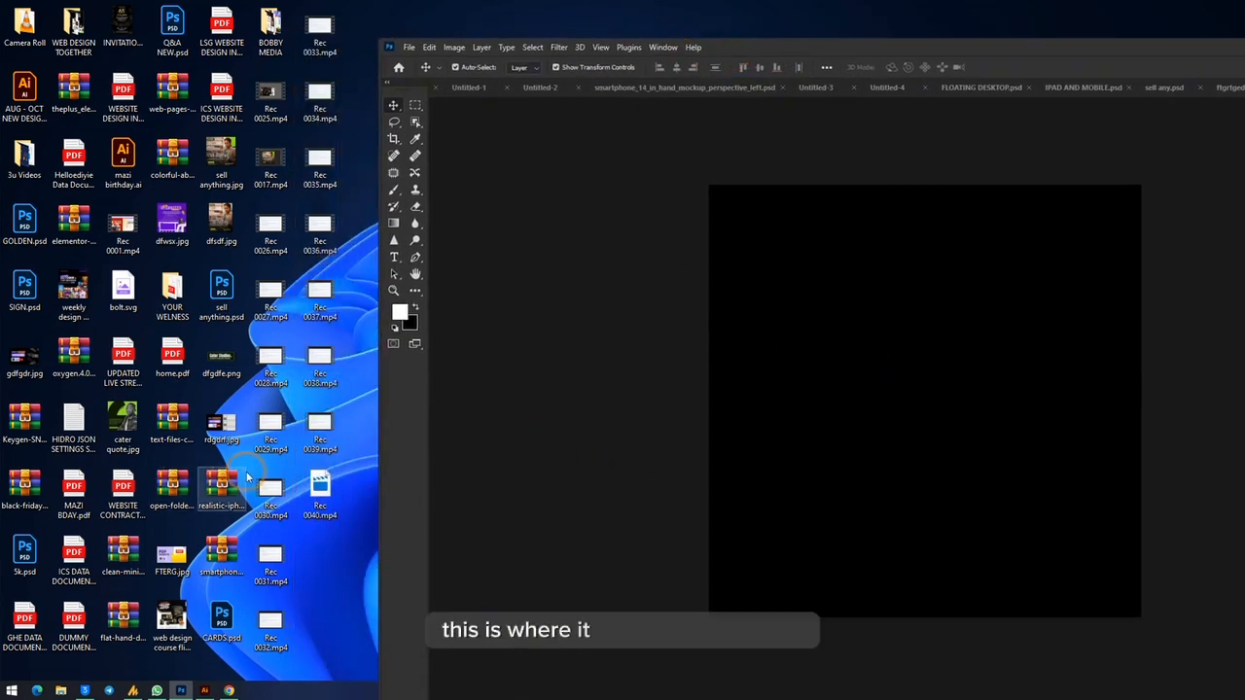
{"action": "left_click", "coordinate": [230, 690]}
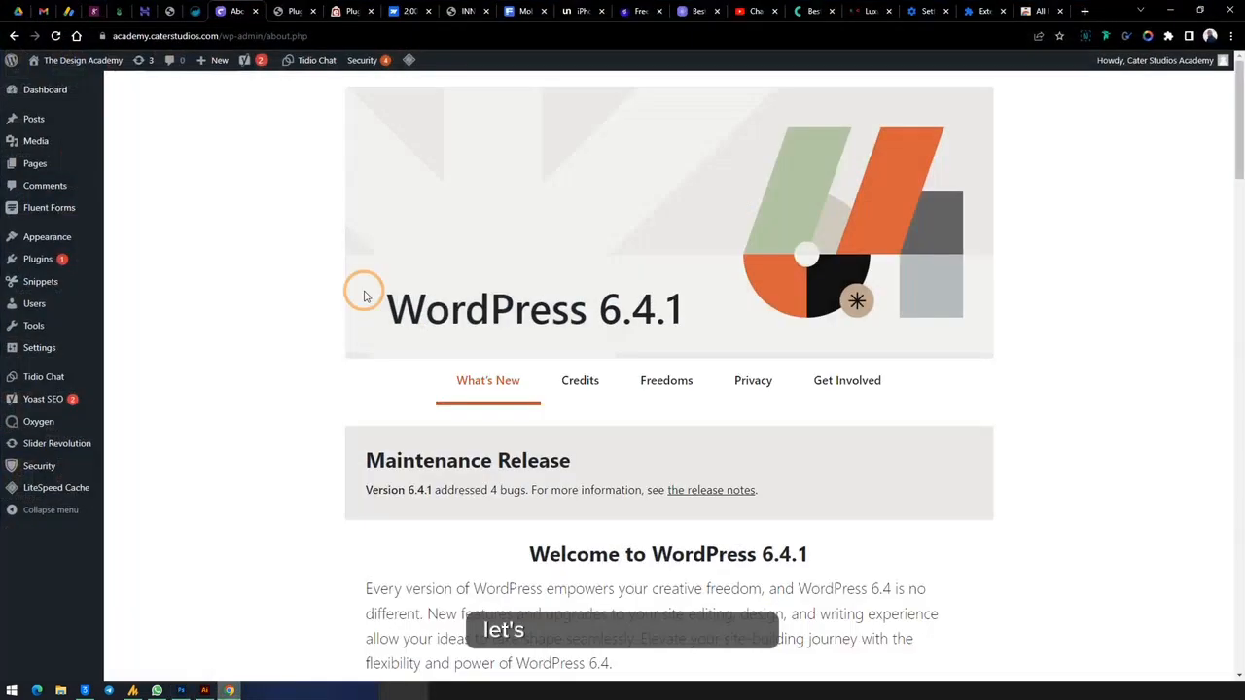
{"action": "left_click", "coordinate": [1085, 10]}
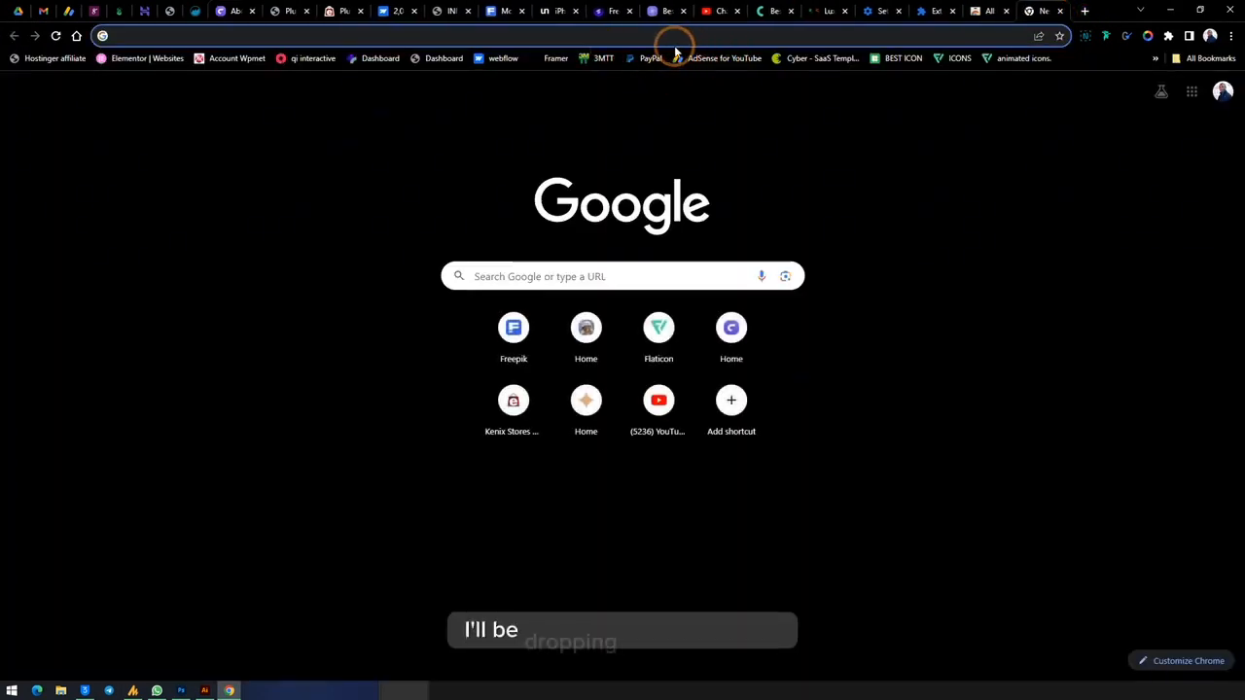
{"action": "left_click", "coordinate": [956, 60]}
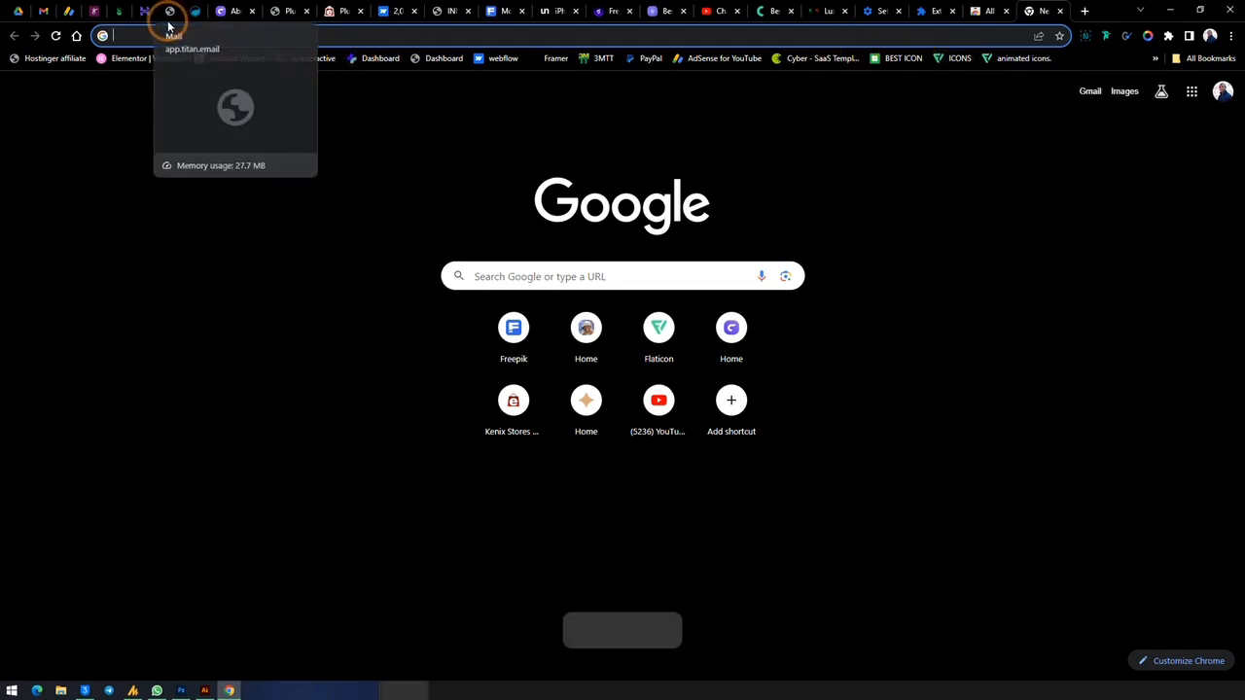
{"action": "left_click", "coordinate": [1173, 8]}
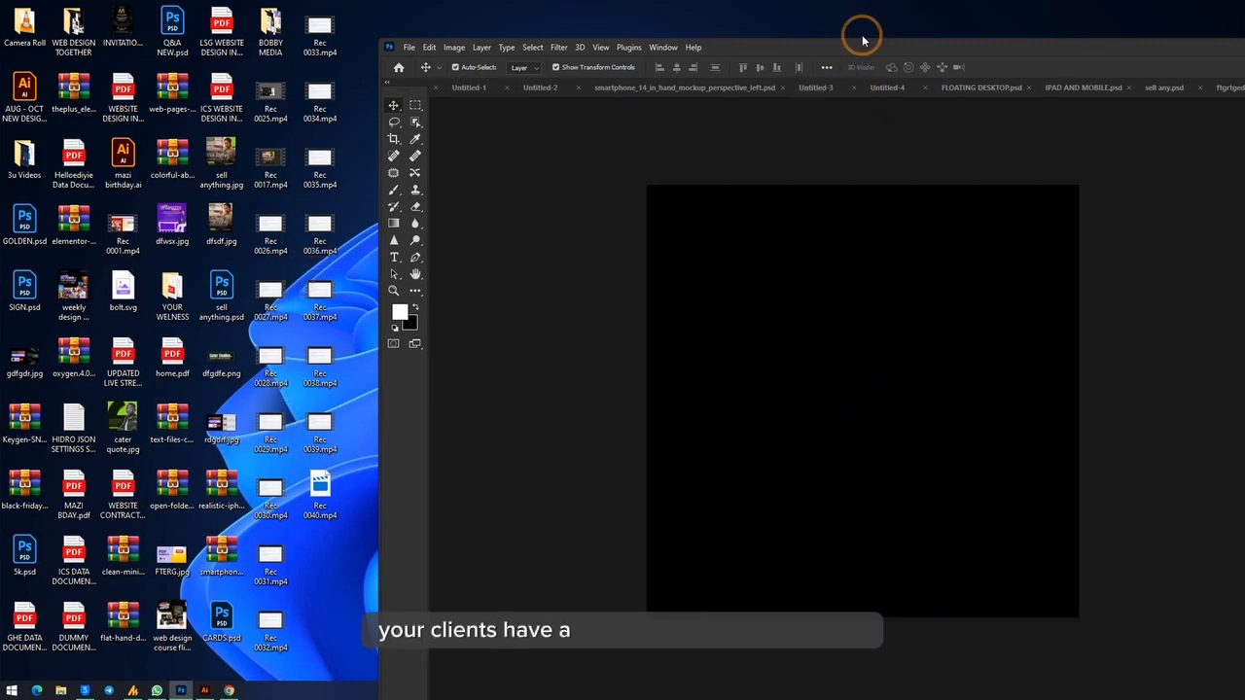
Step: Move the Photoshop window to uncover the desktop dock, and open the 360 folder inside PROJECTS
{"action": "left_click_drag", "start_coordinate": [827, 48], "coordinate": [603, 48]}
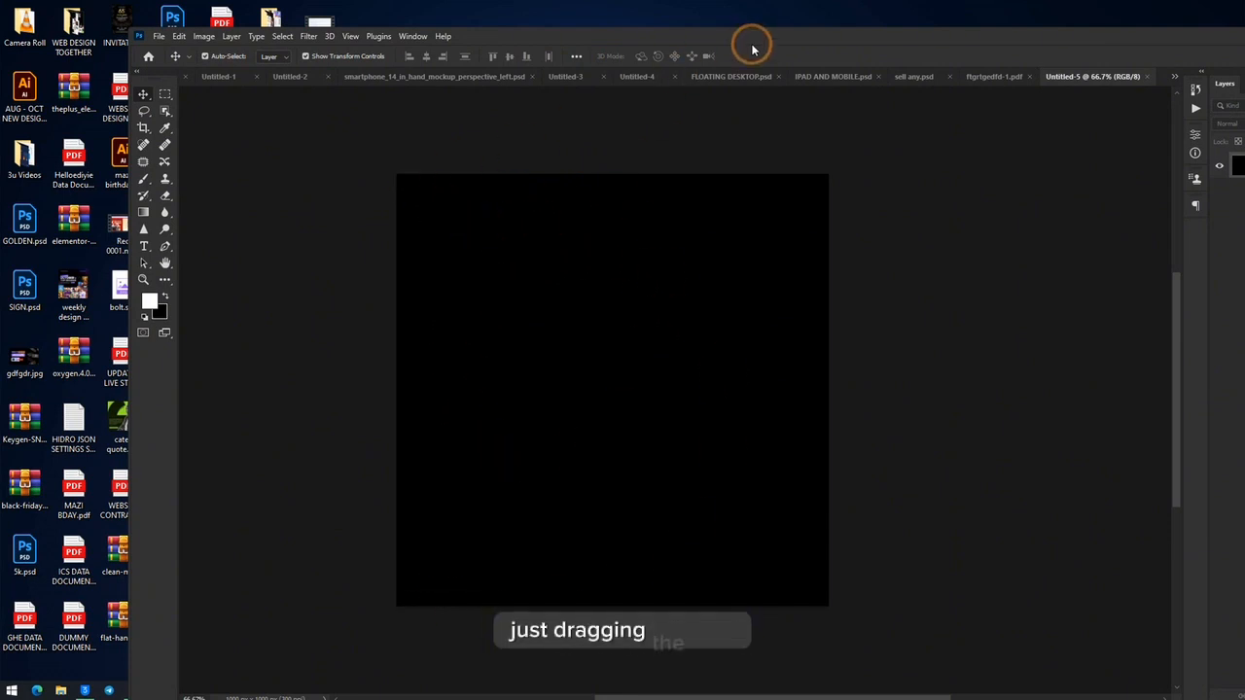
{"action": "left_click_drag", "start_coordinate": [751, 47], "coordinate": [550, 55]}
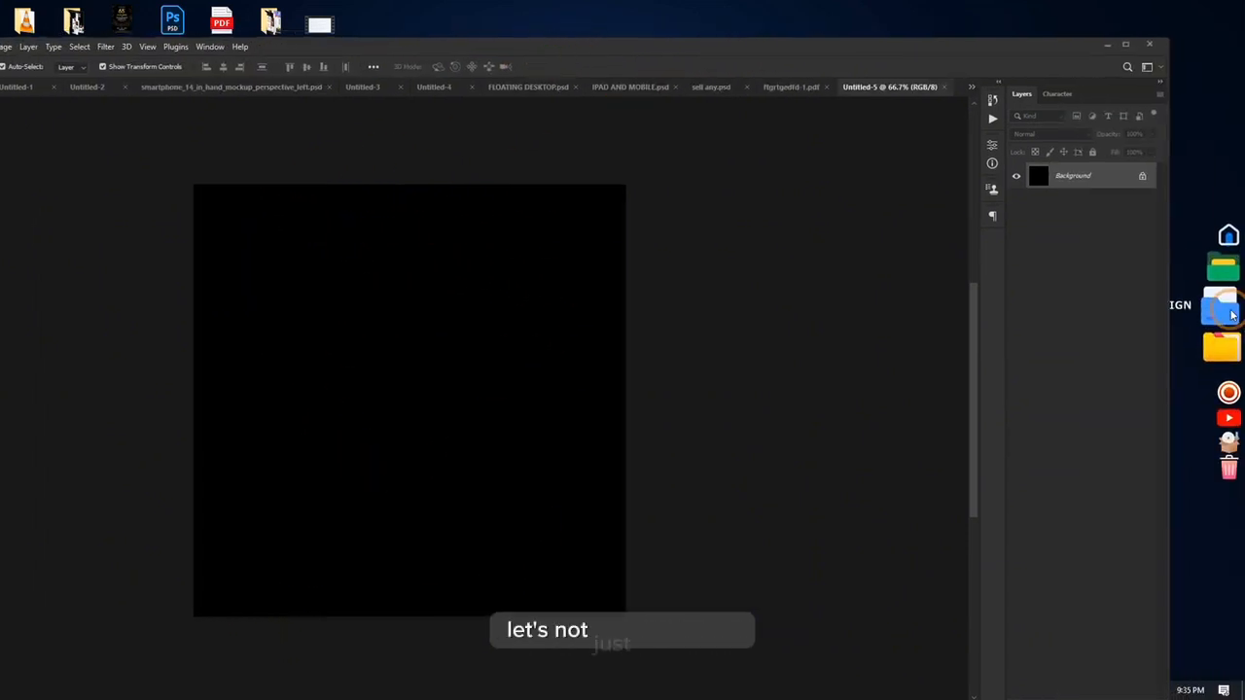
{"action": "left_click", "coordinate": [1228, 311]}
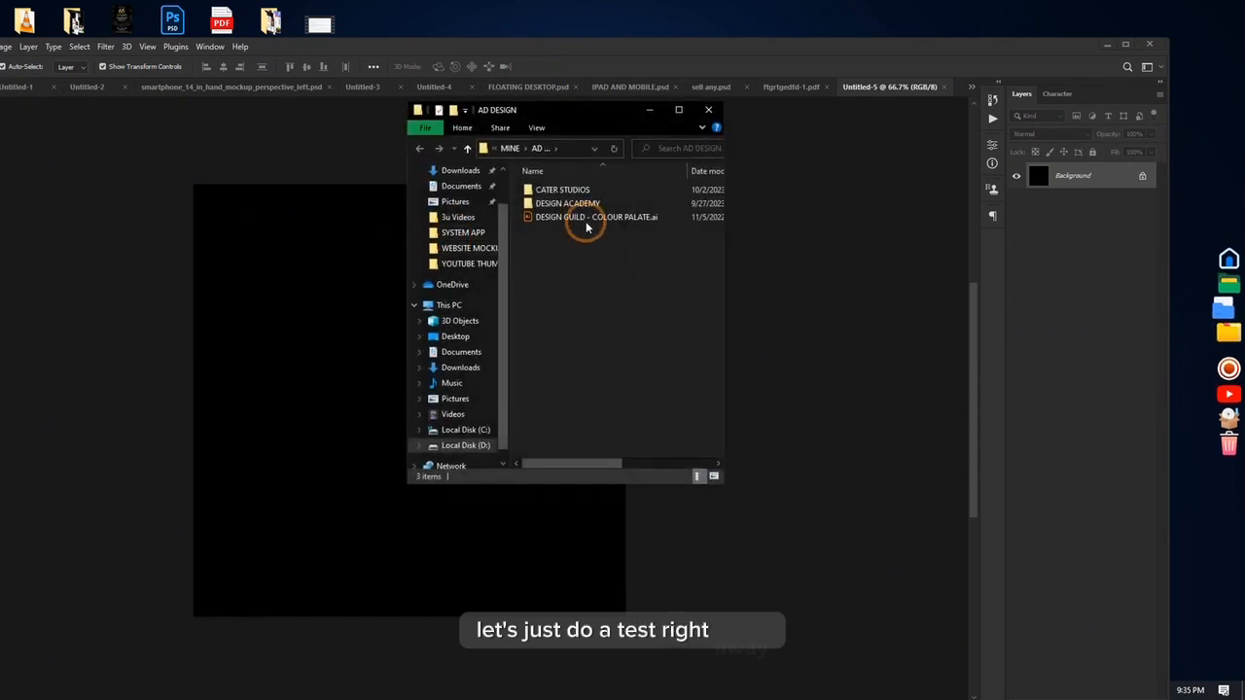
{"action": "left_click", "coordinate": [706, 110]}
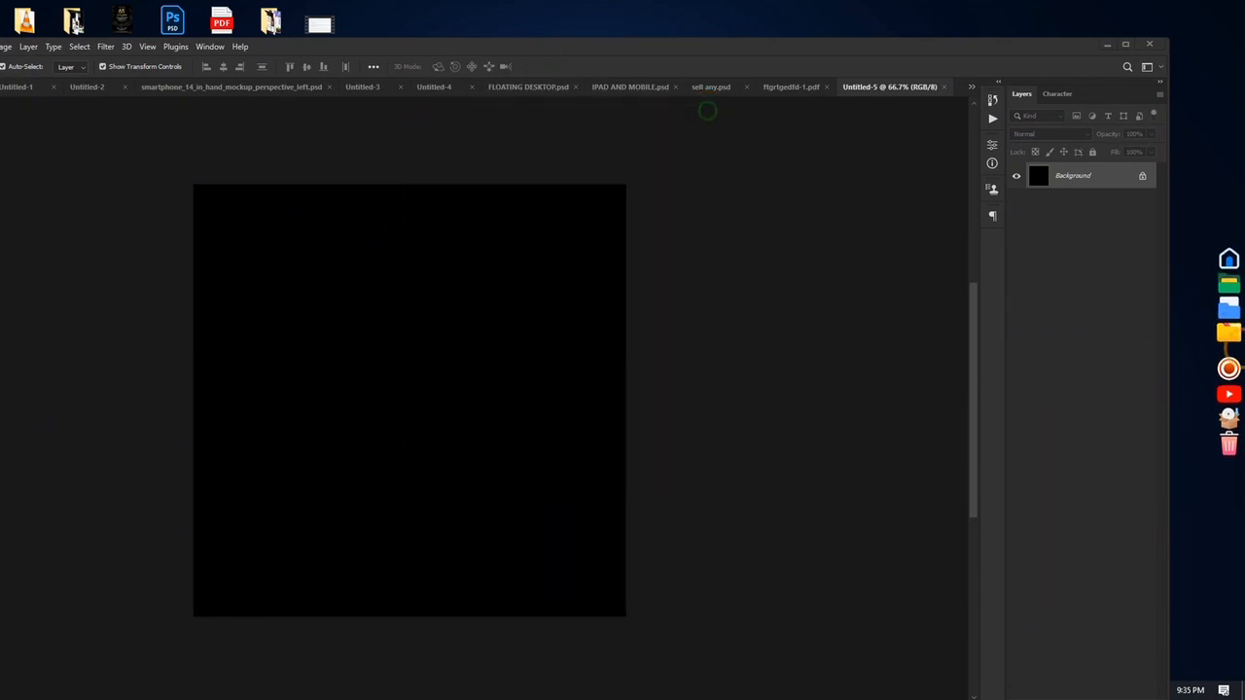
{"action": "left_click", "coordinate": [1225, 331]}
{"action": "scroll", "coordinate": [601, 394], "scroll_direction": "down", "scroll_amount": 3}
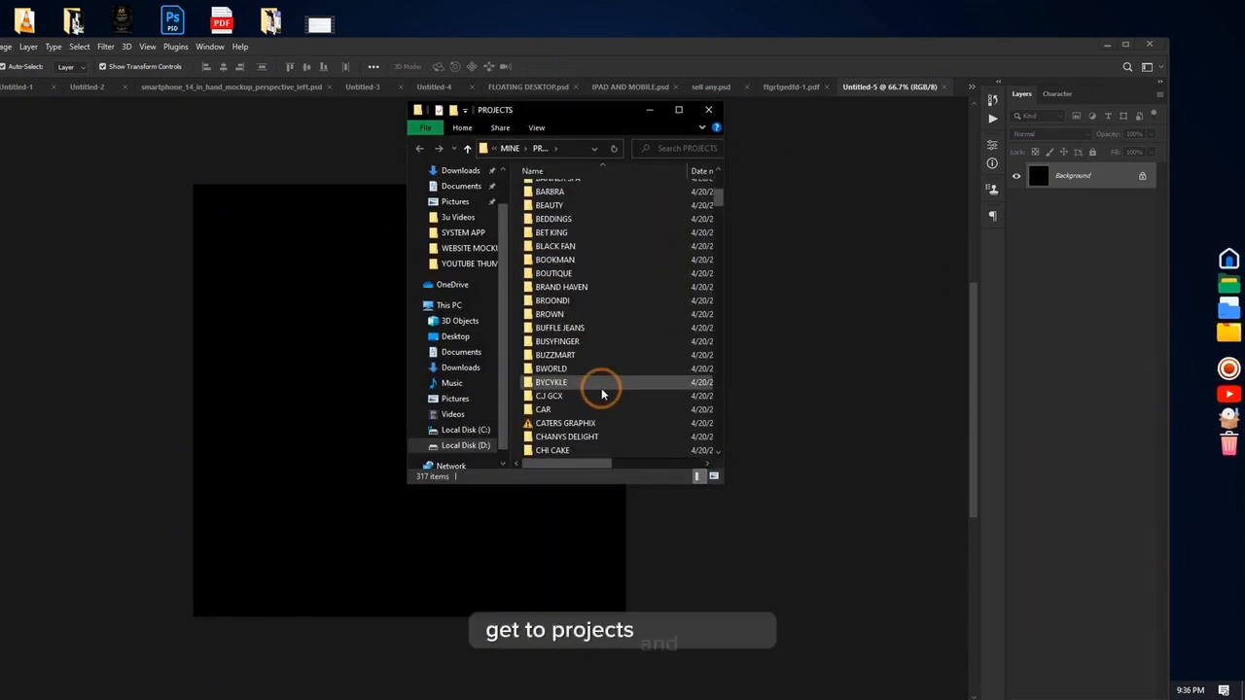
{"action": "scroll", "coordinate": [606, 322], "scroll_direction": "up", "scroll_amount": 5}
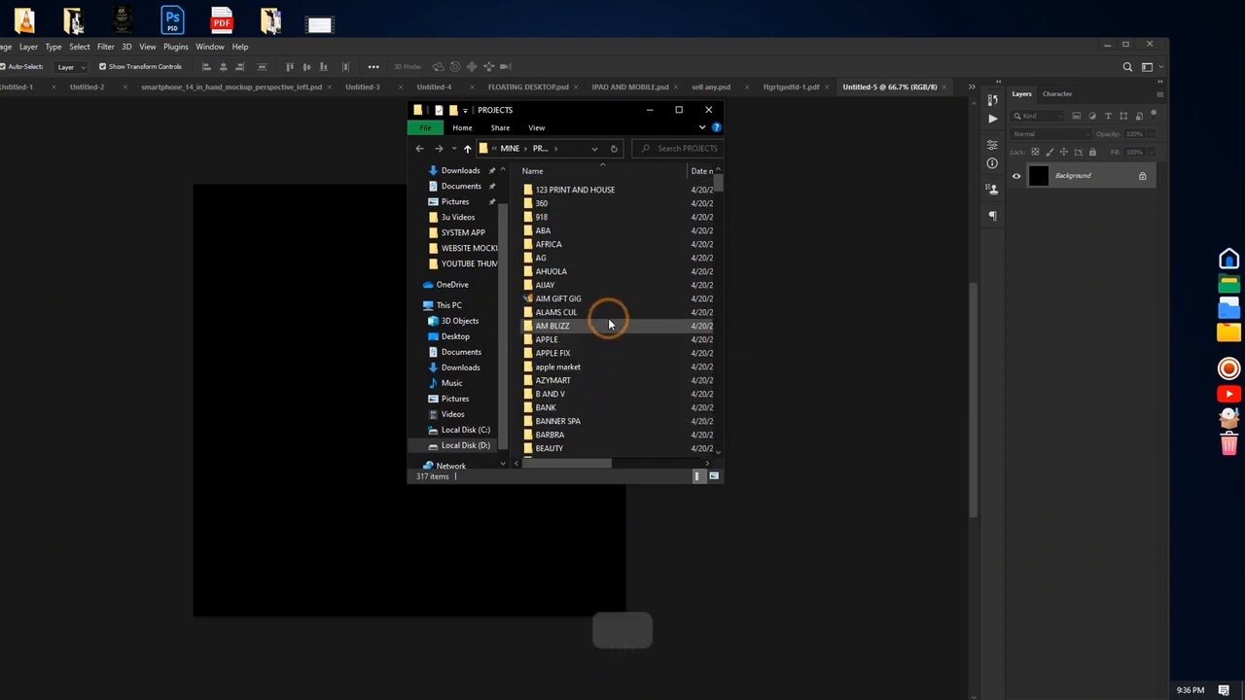
{"action": "double_click", "coordinate": [570, 200]}
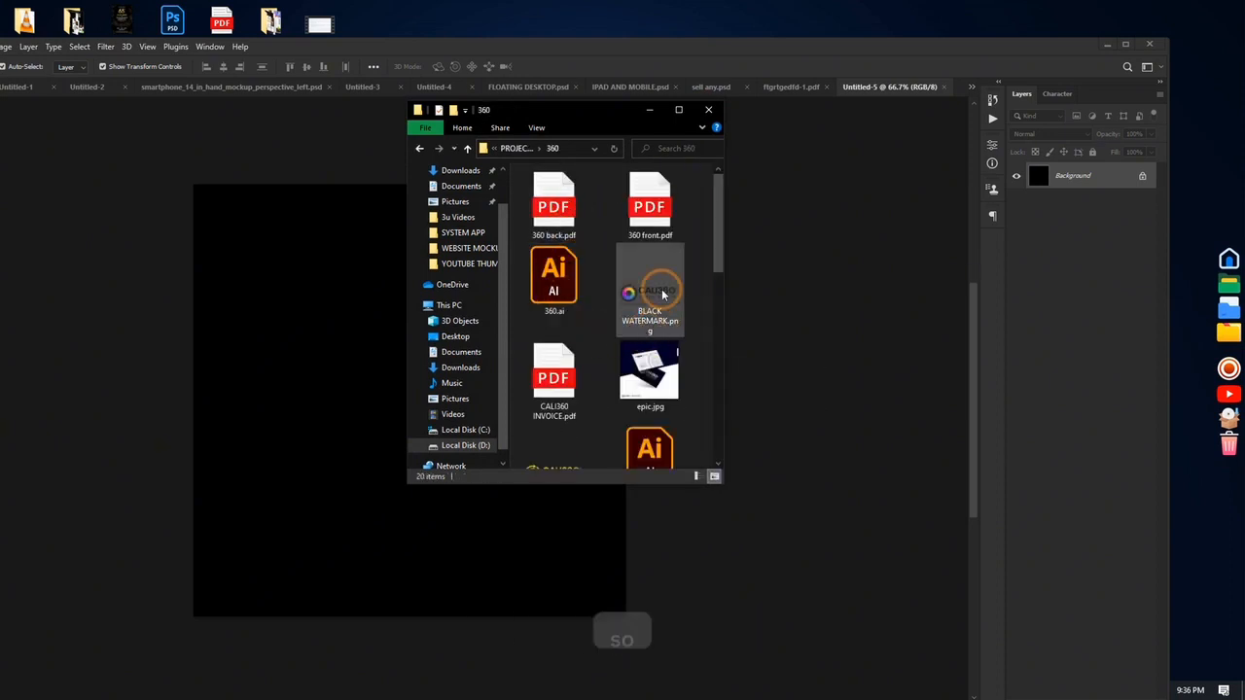
Step: Find WHITE WATERMARK.png among the client's logo files and place it in the black document
{"action": "left_click", "coordinate": [637, 291]}
{"action": "scroll", "coordinate": [663, 379], "scroll_direction": "down", "scroll_amount": 6}
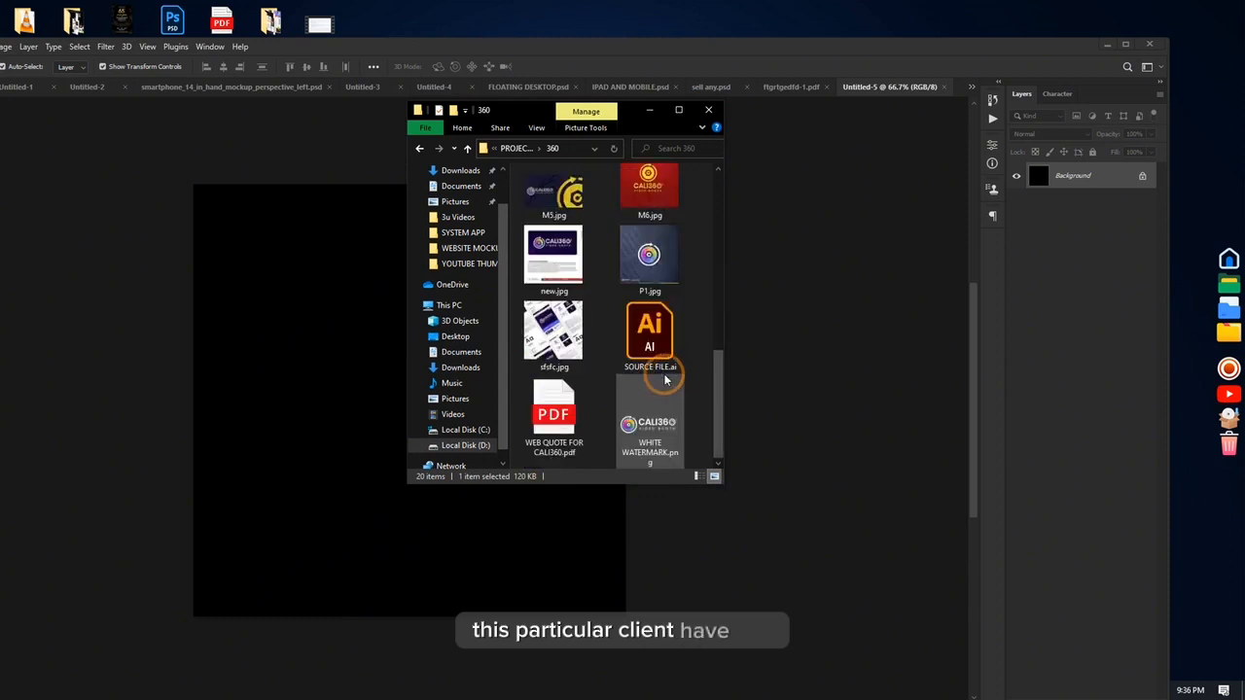
{"action": "scroll", "coordinate": [628, 348], "scroll_direction": "up", "scroll_amount": 3}
{"action": "left_click", "coordinate": [551, 208]}
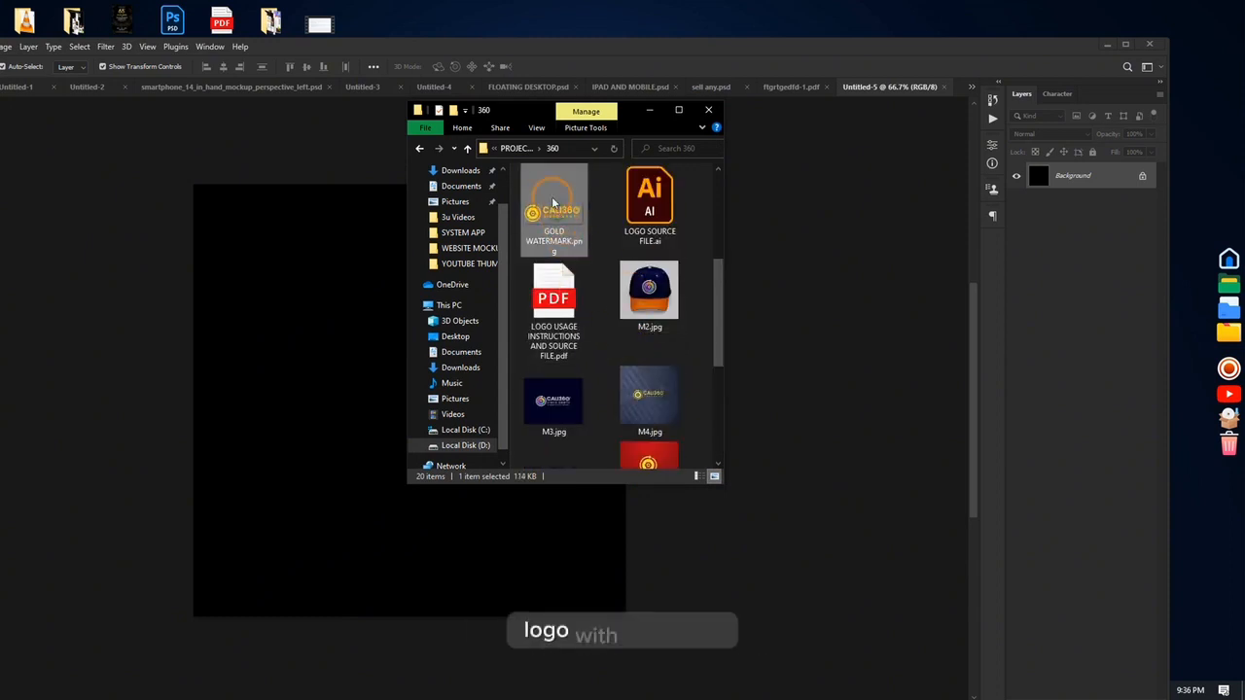
{"action": "scroll", "coordinate": [573, 428], "scroll_direction": "down", "scroll_amount": 5}
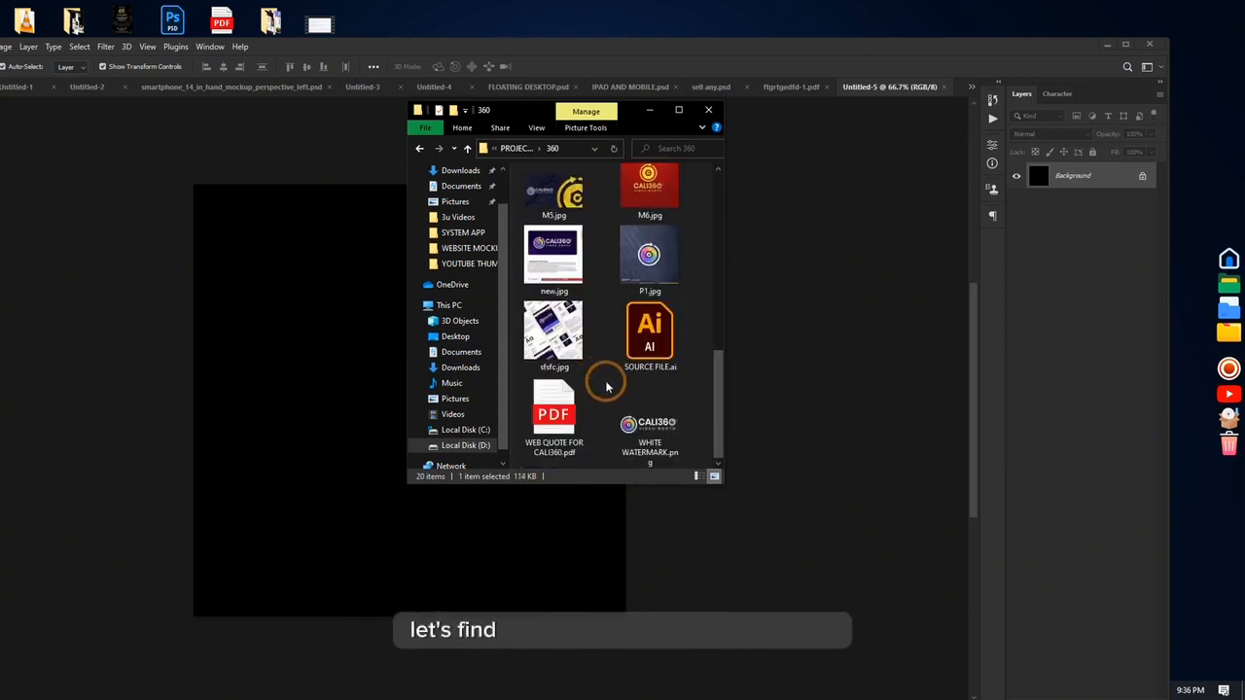
{"action": "left_click", "coordinate": [643, 426]}
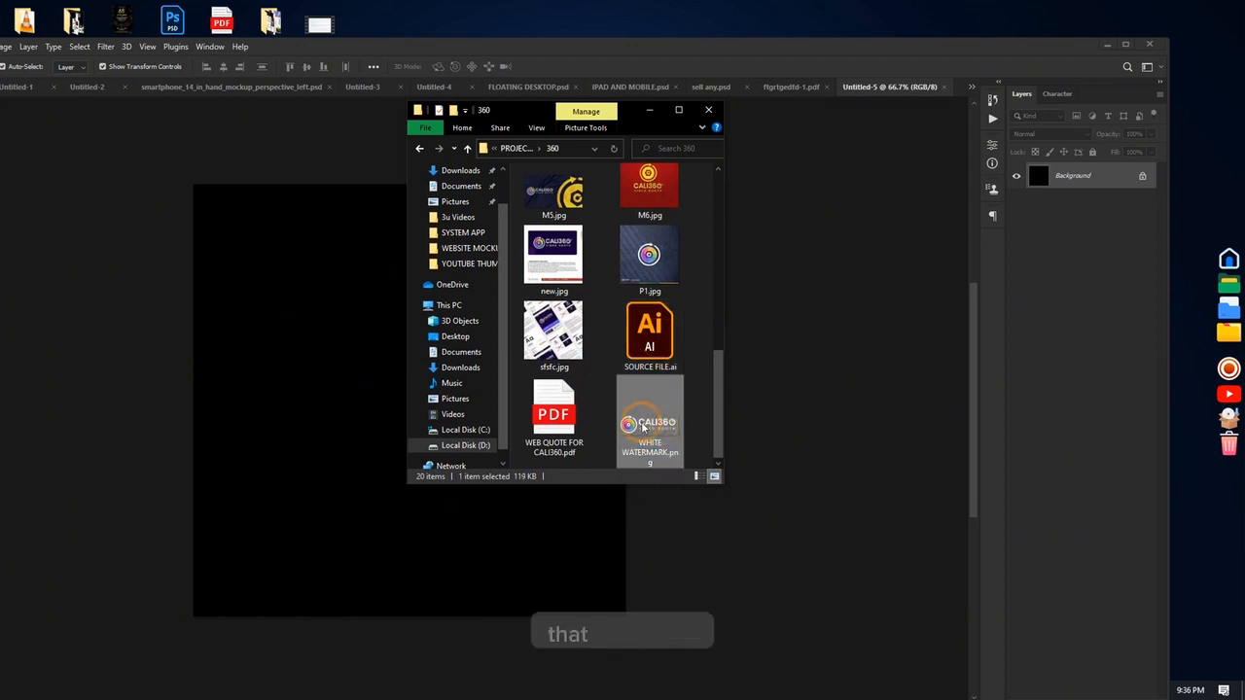
{"action": "left_click_drag", "start_coordinate": [630, 428], "coordinate": [312, 538]}
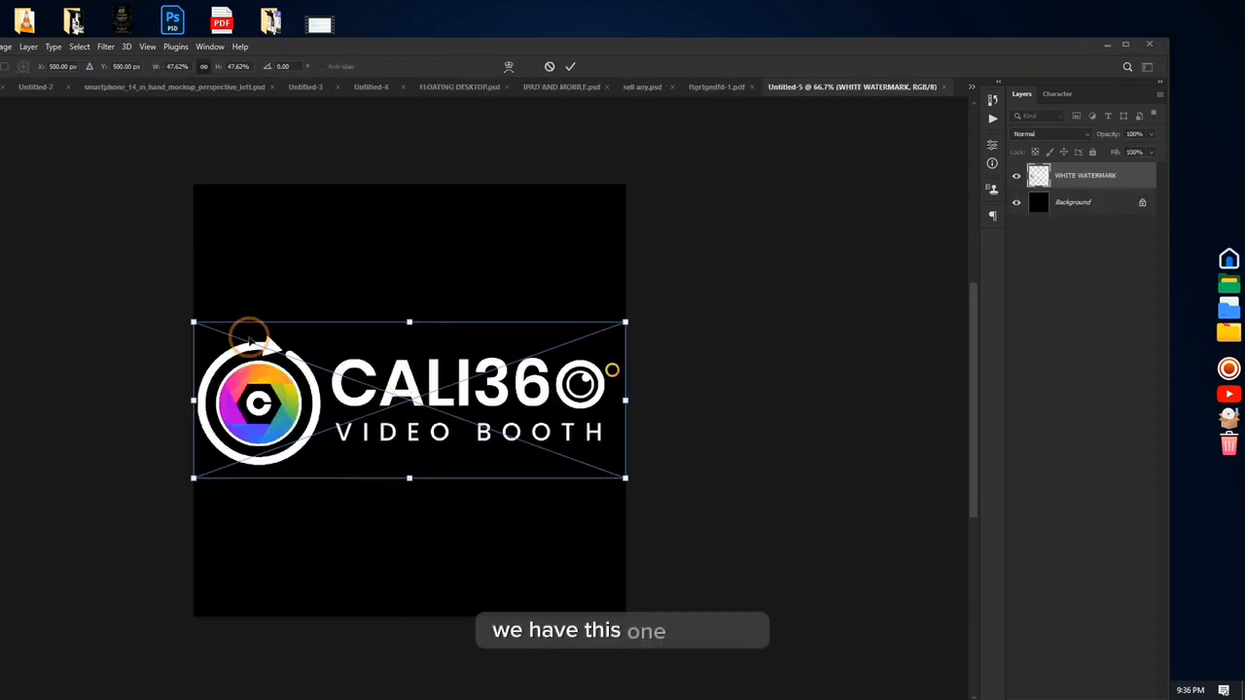
Step: Scale the placed logo to about 43%, position it near the canvas centre and commit the placement
{"action": "left_click_drag", "start_coordinate": [435, 399], "coordinate": [467, 372]}
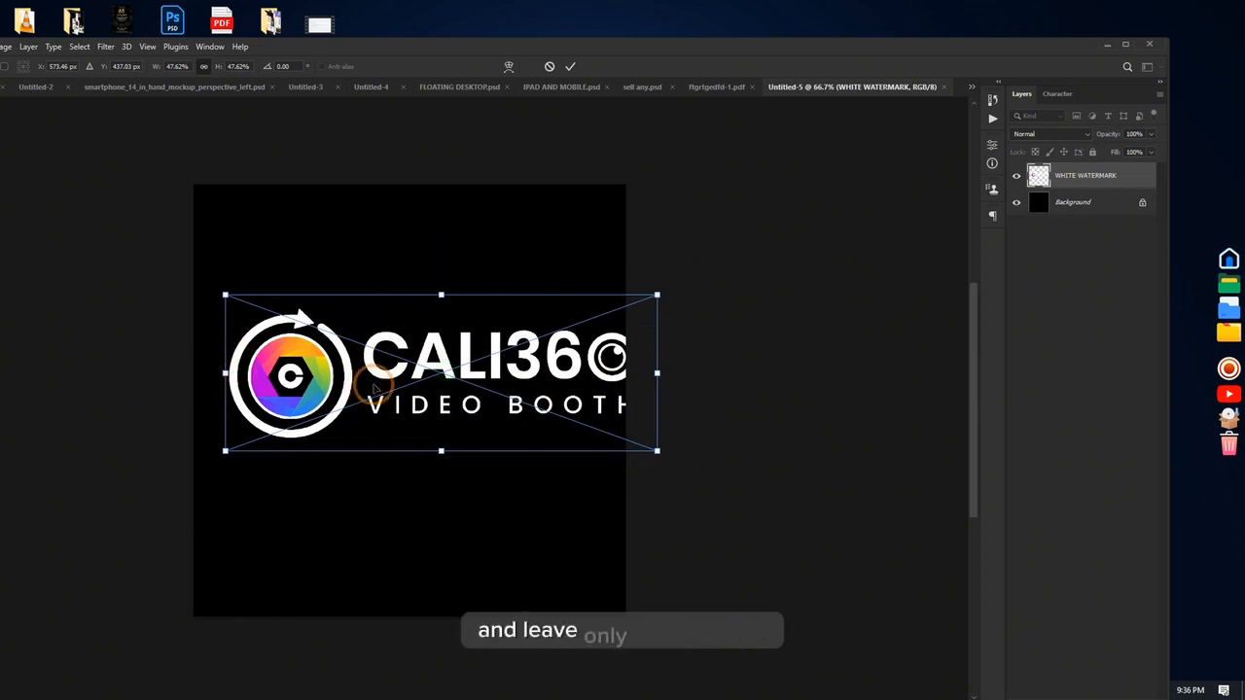
{"action": "left_click_drag", "start_coordinate": [375, 387], "coordinate": [342, 414]}
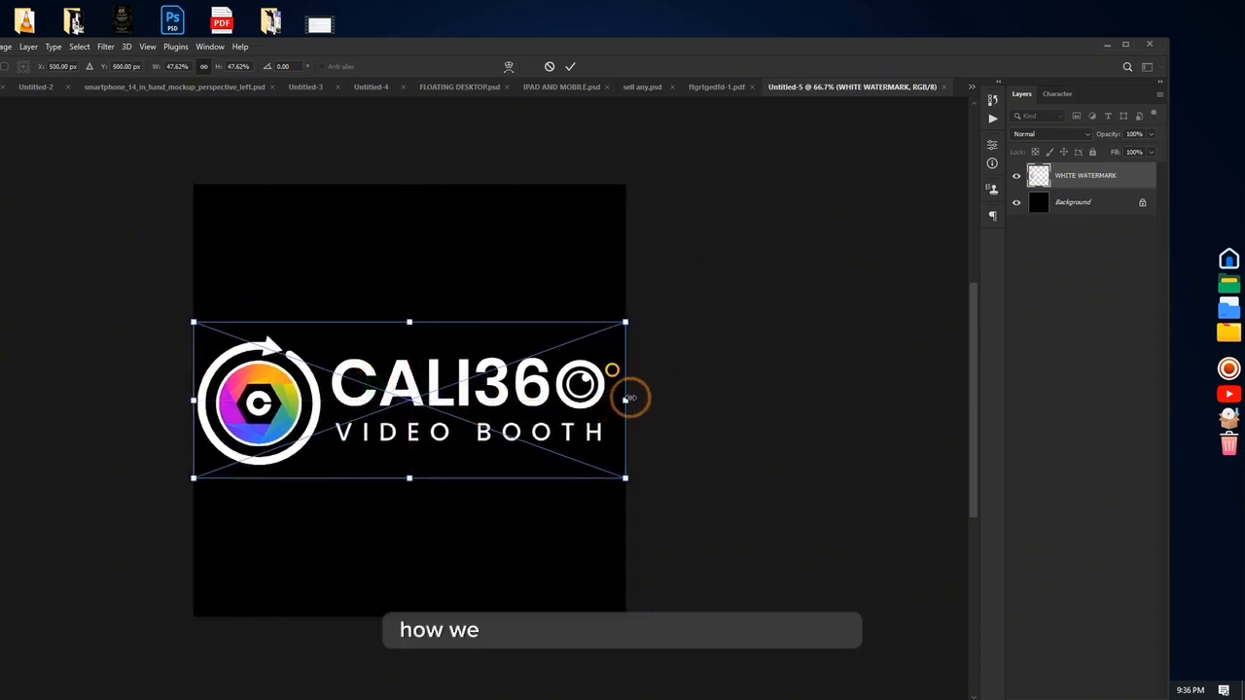
{"action": "left_click_drag", "start_coordinate": [629, 398], "coordinate": [585, 399]}
{"action": "left_click_drag", "start_coordinate": [475, 375], "coordinate": [502, 382]}
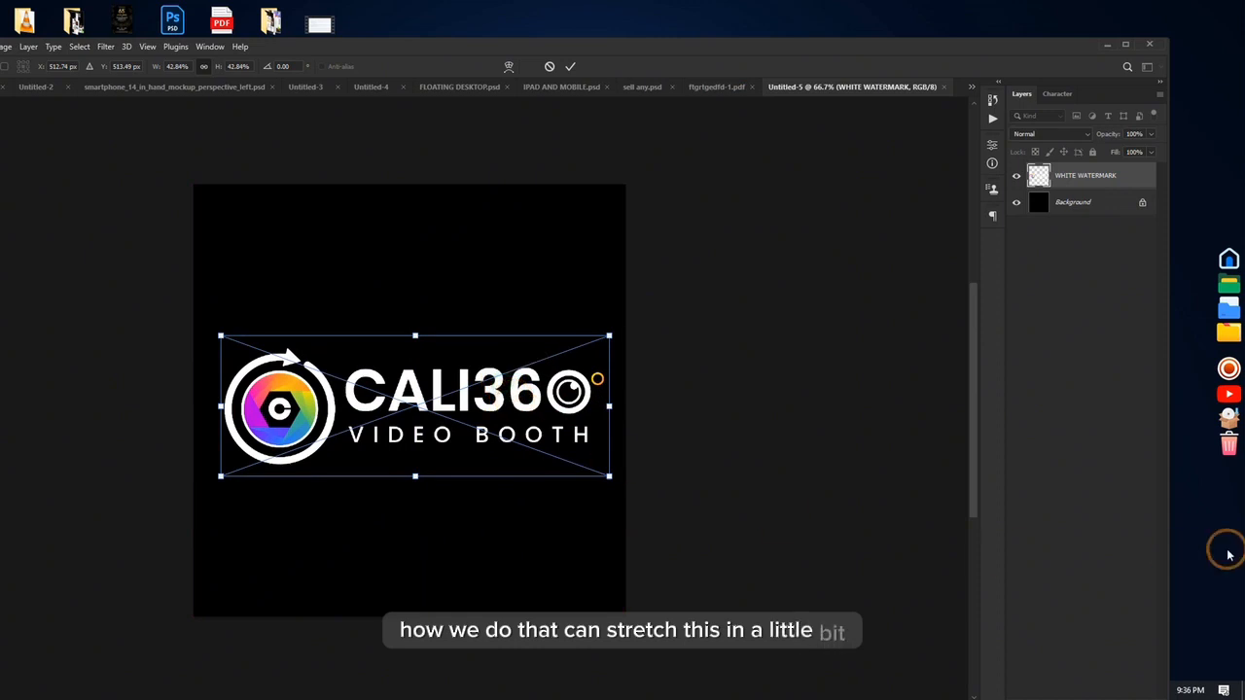
{"action": "key", "text": "Return"}
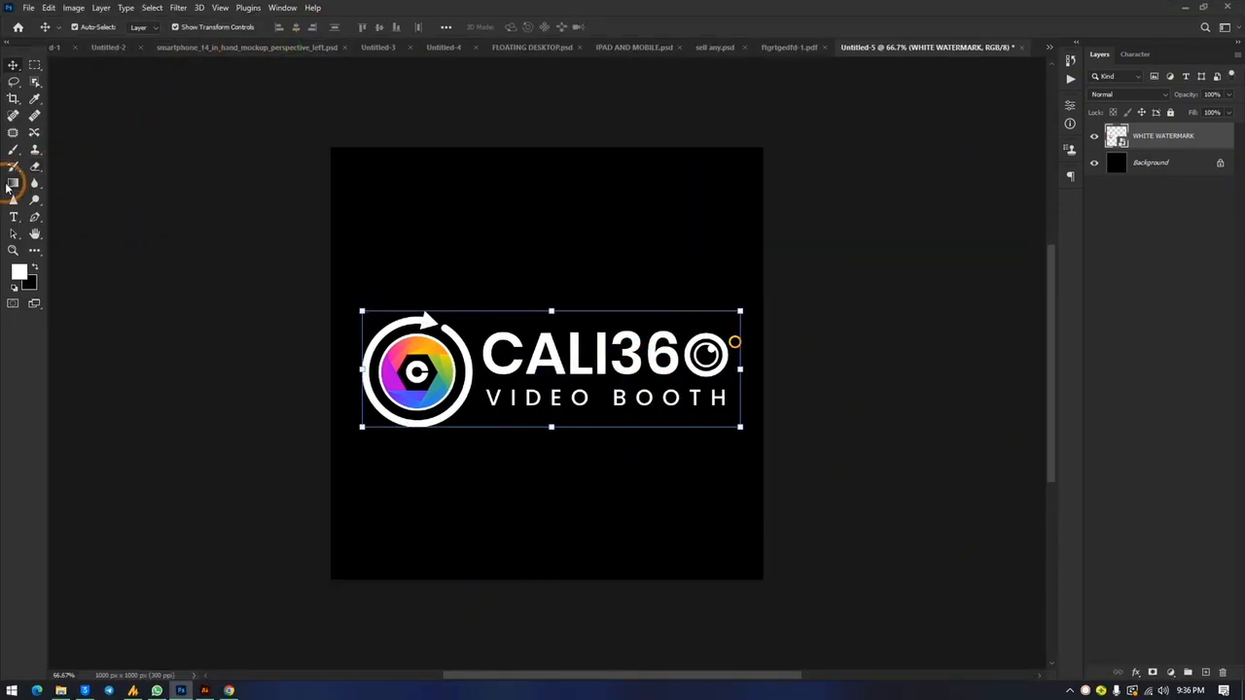
Step: Rasterize the WHITE WATERMARK smart object layer by applying the Magic Eraser tool to it
{"action": "right_click", "coordinate": [35, 165]}
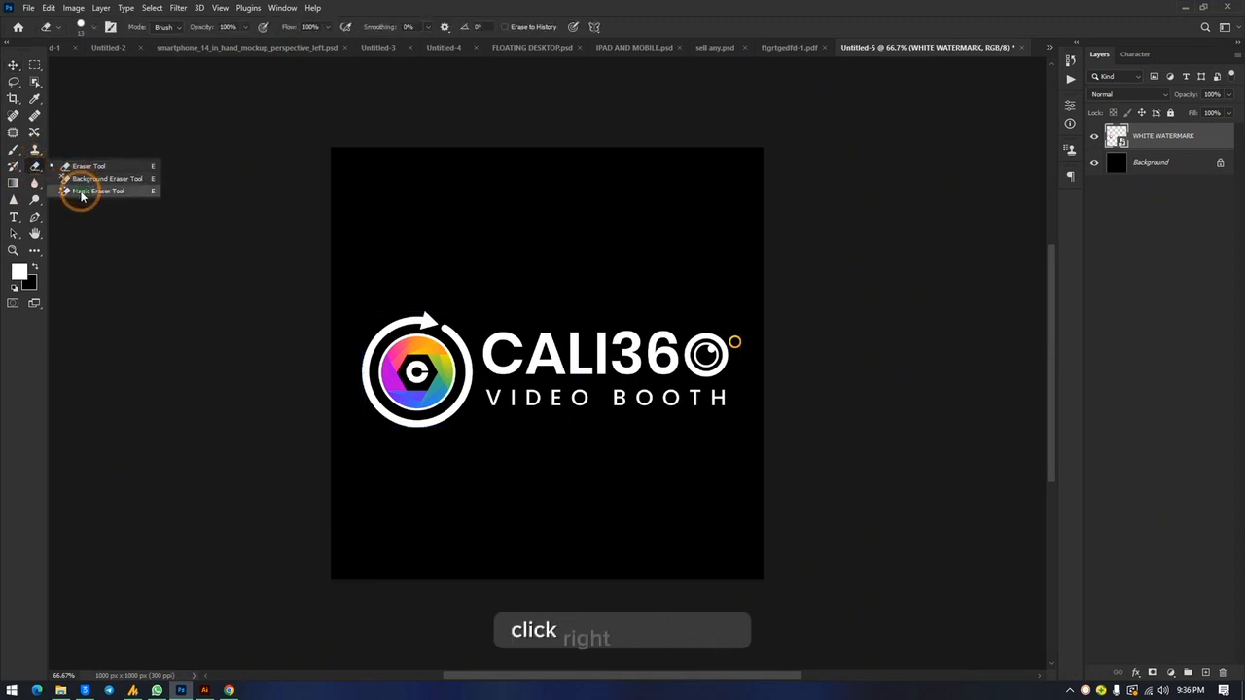
{"action": "left_click", "coordinate": [77, 190]}
{"action": "left_click", "coordinate": [578, 295]}
{"action": "left_click", "coordinate": [746, 285]}
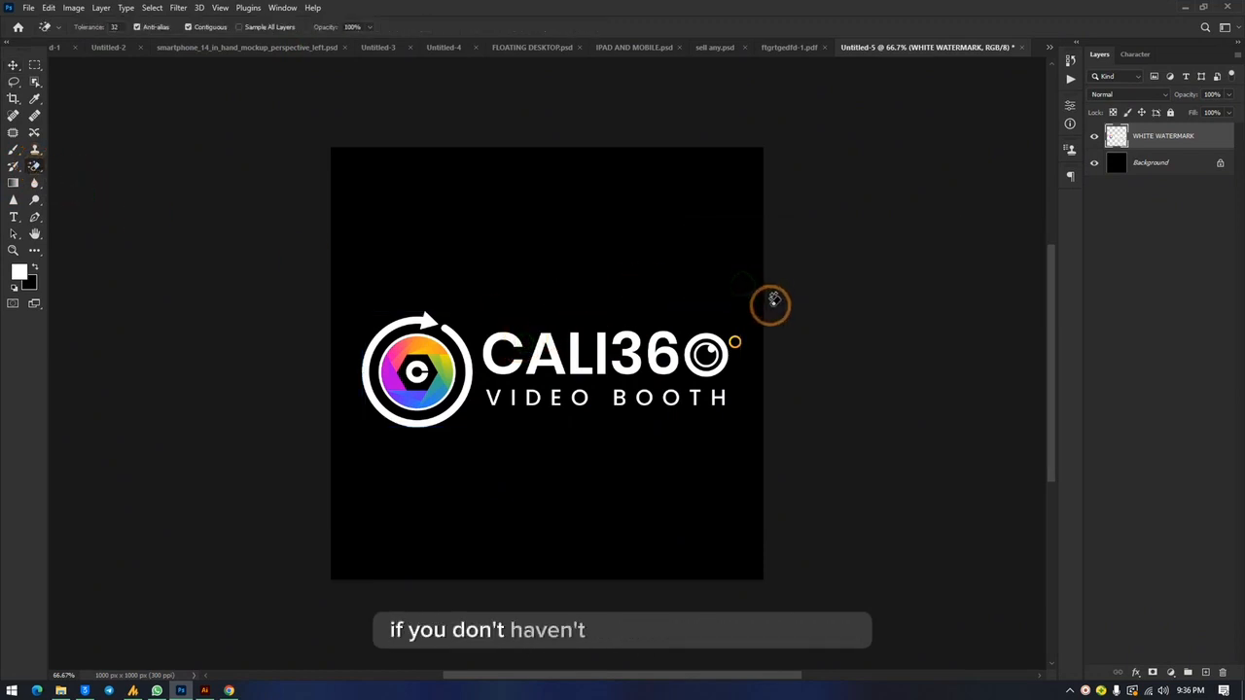
Step: Erase the CALI360 VIDEO BOOTH text with the standard Eraser tool at brush size 200, keeping only the round icon
{"action": "right_click", "coordinate": [35, 166]}
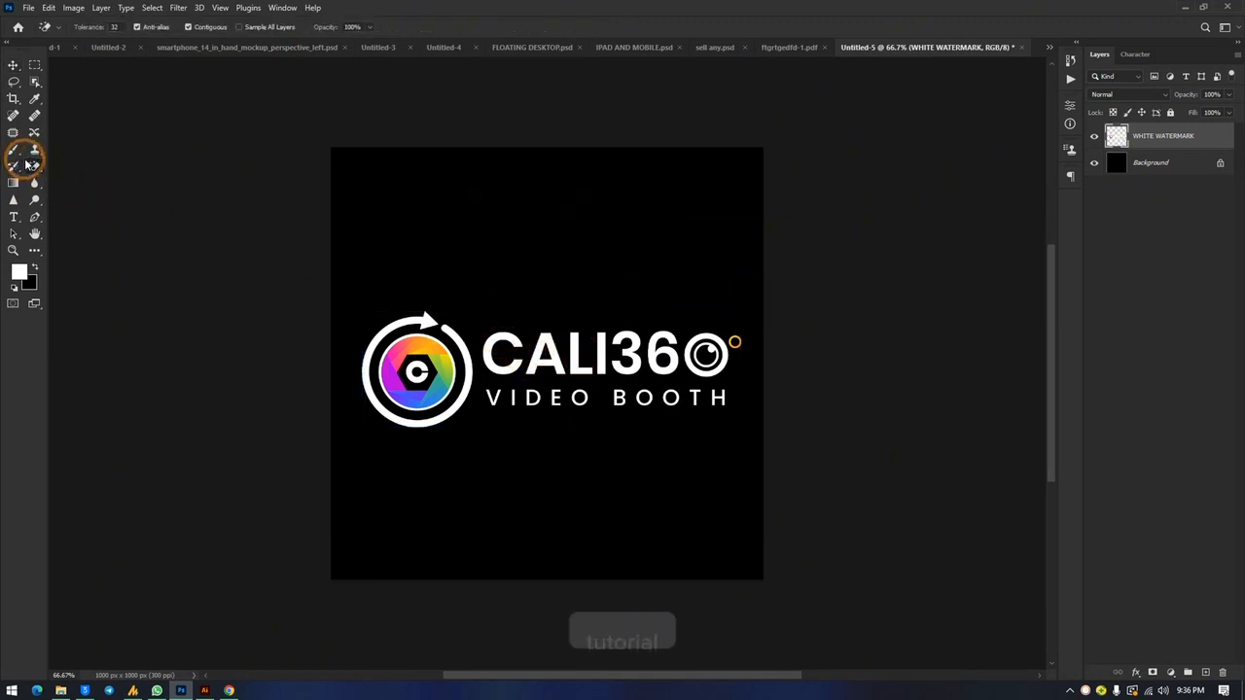
{"action": "left_click", "coordinate": [77, 167]}
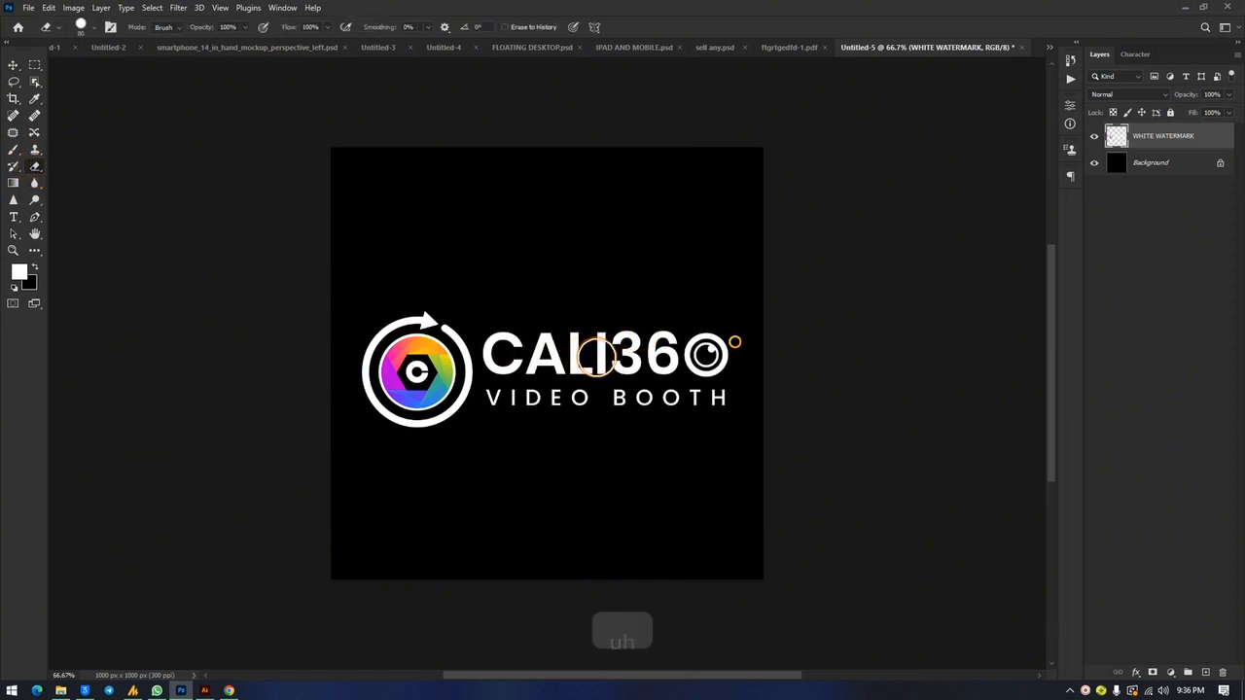
{"action": "mouse_move", "coordinate": [522, 353]}
{"action": "left_mouse_down"}
{"action": "mouse_move", "coordinate": [527, 411]}
{"action": "mouse_move", "coordinate": [524, 364]}
{"action": "mouse_move", "coordinate": [720, 342]}
{"action": "mouse_move", "coordinate": [695, 379]}
{"action": "mouse_move", "coordinate": [532, 396]}
{"action": "left_mouse_up"}
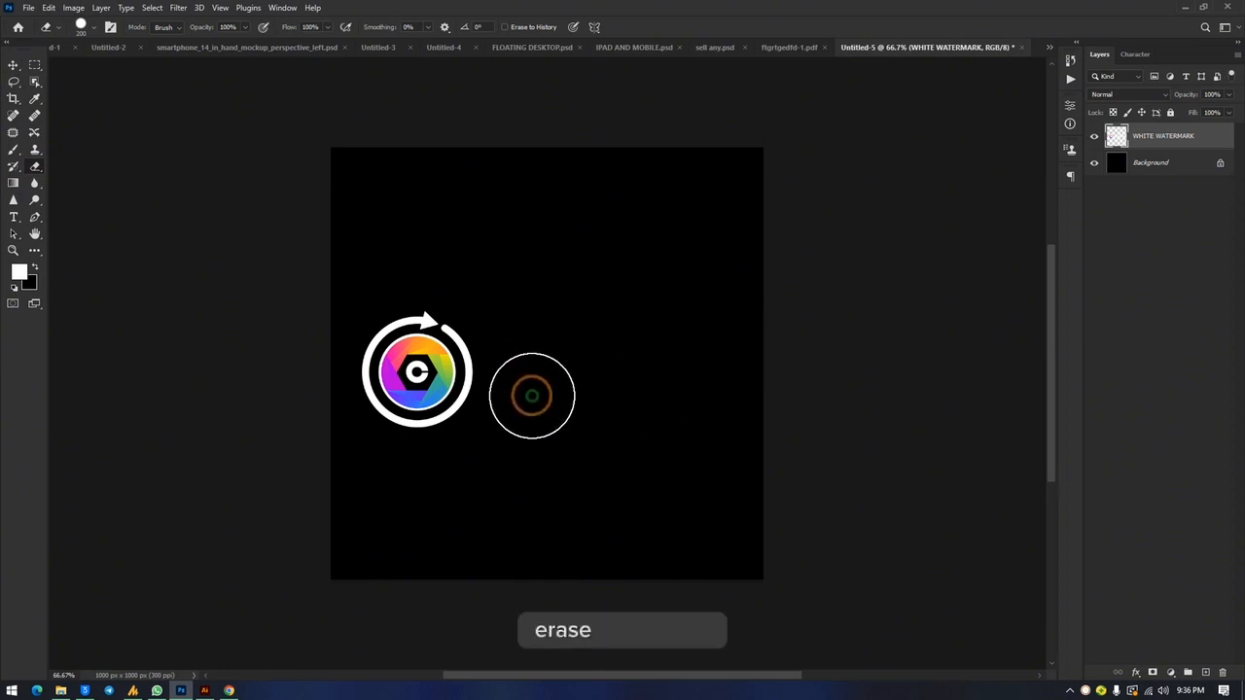
Step: Enlarge the round icon to about 270%, centre it on the black canvas and commit the transformation
{"action": "left_click", "coordinate": [13, 64]}
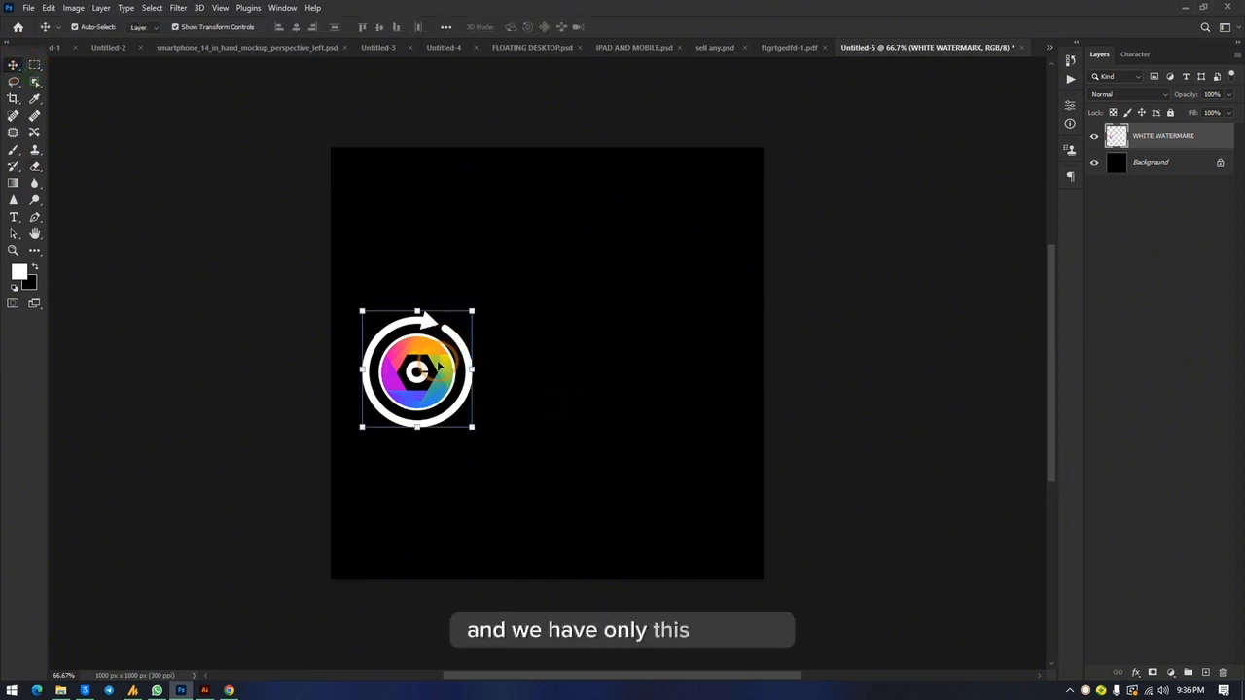
{"action": "left_click_drag", "start_coordinate": [439, 367], "coordinate": [532, 156]}
{"action": "left_click_drag", "start_coordinate": [546, 424], "coordinate": [546, 575]}
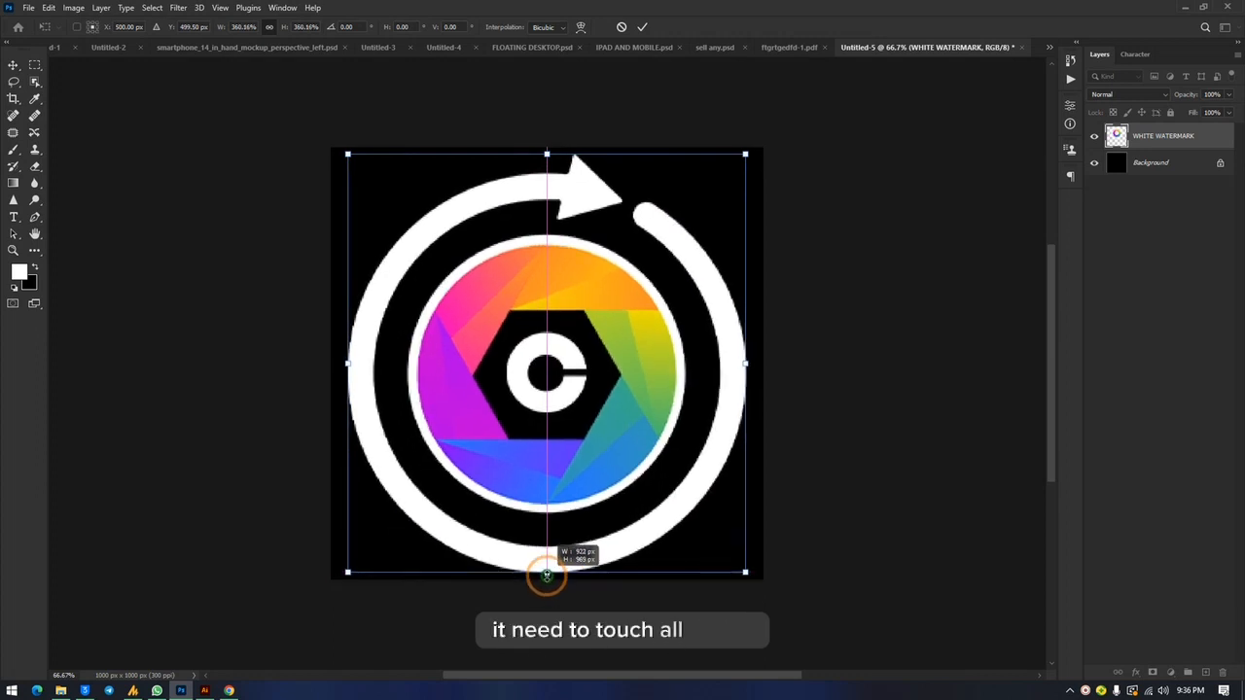
{"action": "left_click_drag", "start_coordinate": [547, 576], "coordinate": [547, 576]}
{"action": "left_click_drag", "start_coordinate": [546, 152], "coordinate": [559, 261]}
{"action": "left_click_drag", "start_coordinate": [577, 353], "coordinate": [577, 298]}
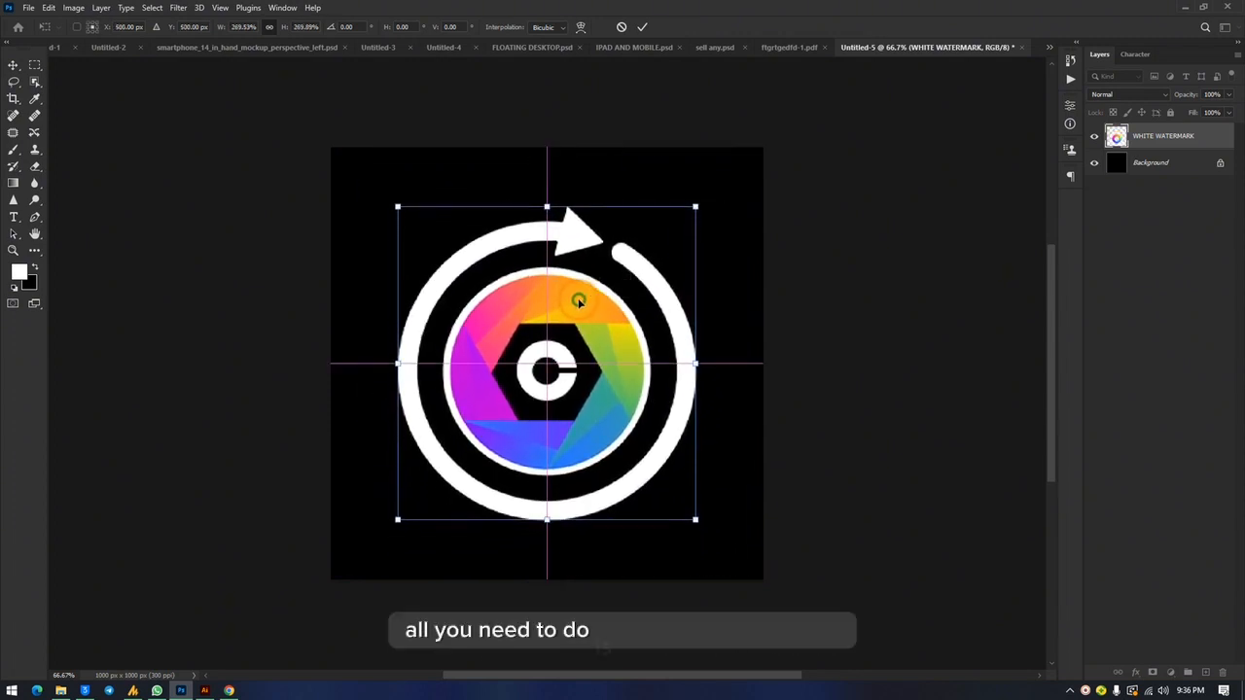
{"action": "left_click", "coordinate": [933, 268]}
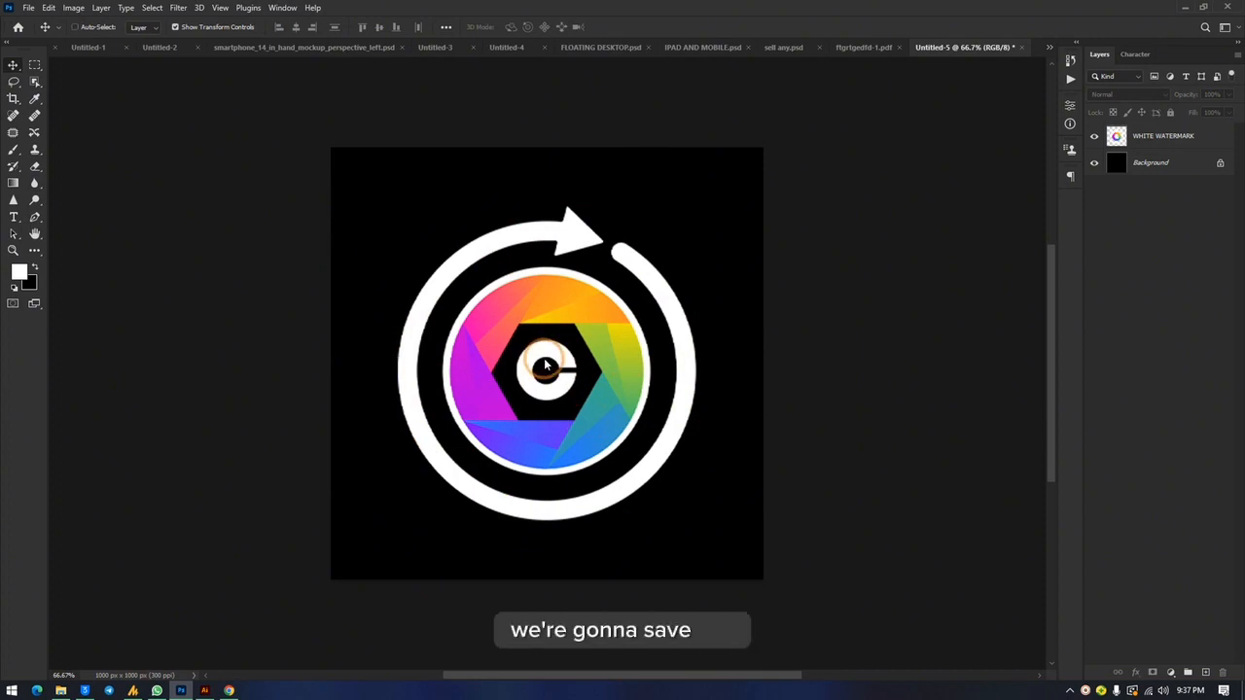
{"action": "key", "text": "ctrl+alt+s"}
{"action": "type", "text": "erfwsd"}
{"action": "left_click", "coordinate": [559, 337]}
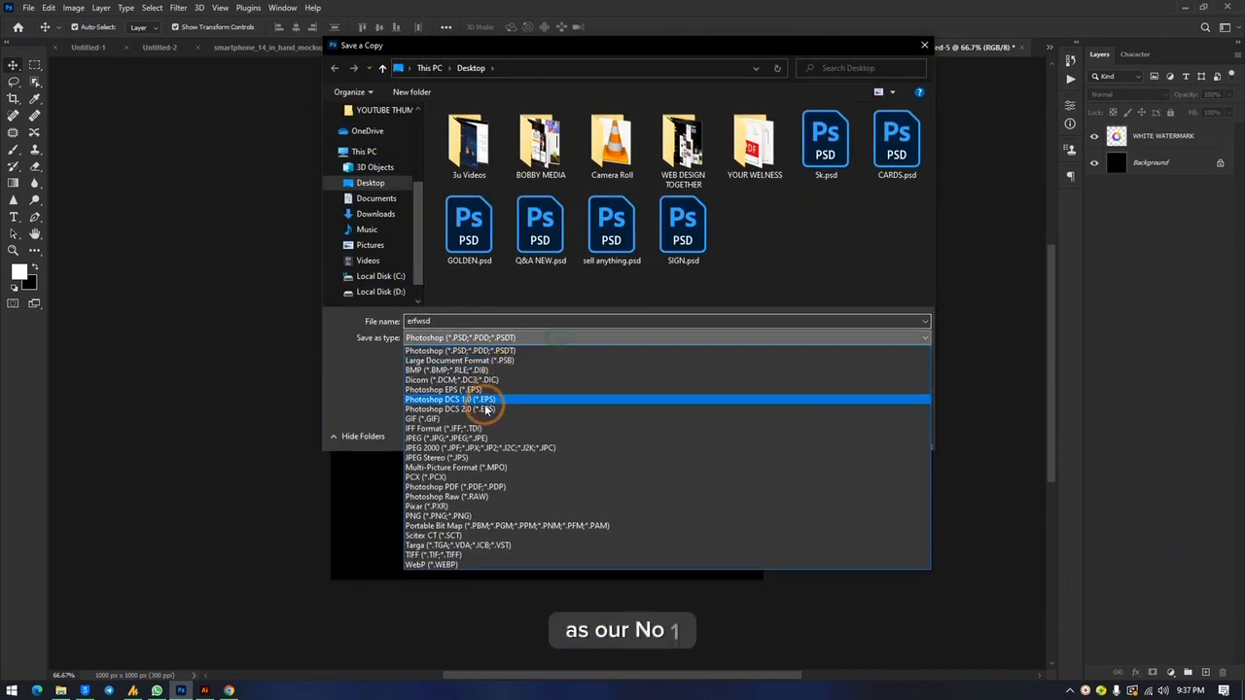
{"action": "left_click", "coordinate": [480, 436]}
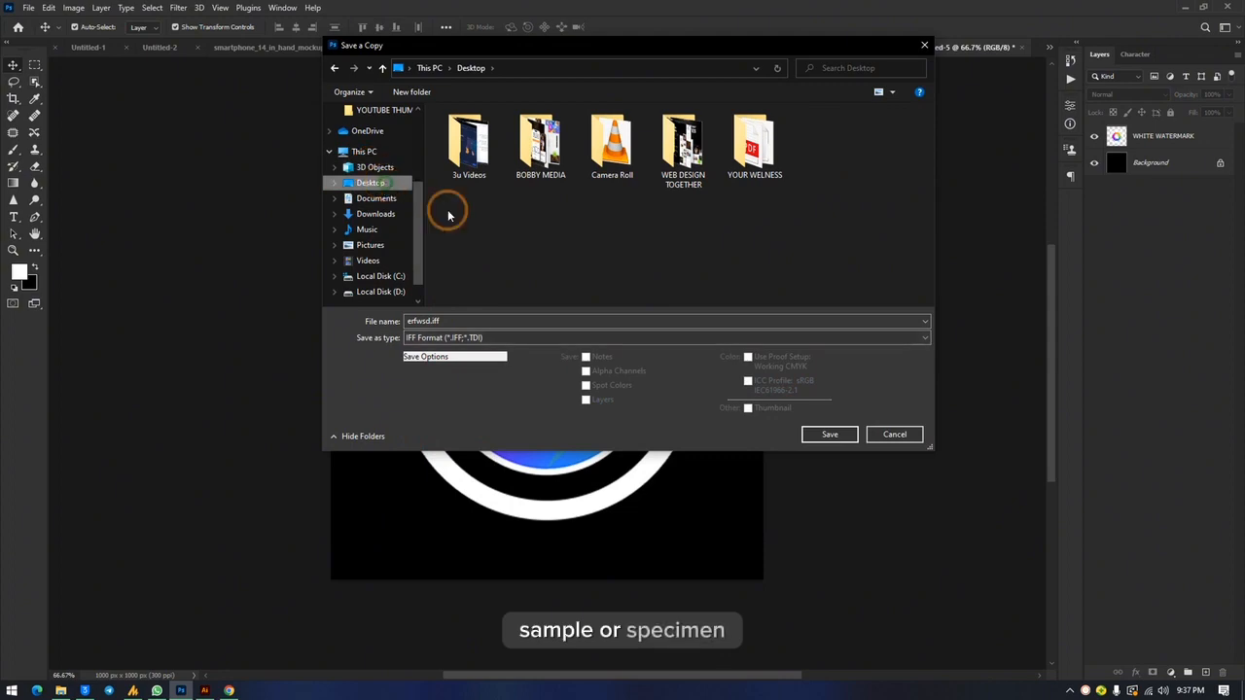
{"action": "left_click", "coordinate": [829, 433]}
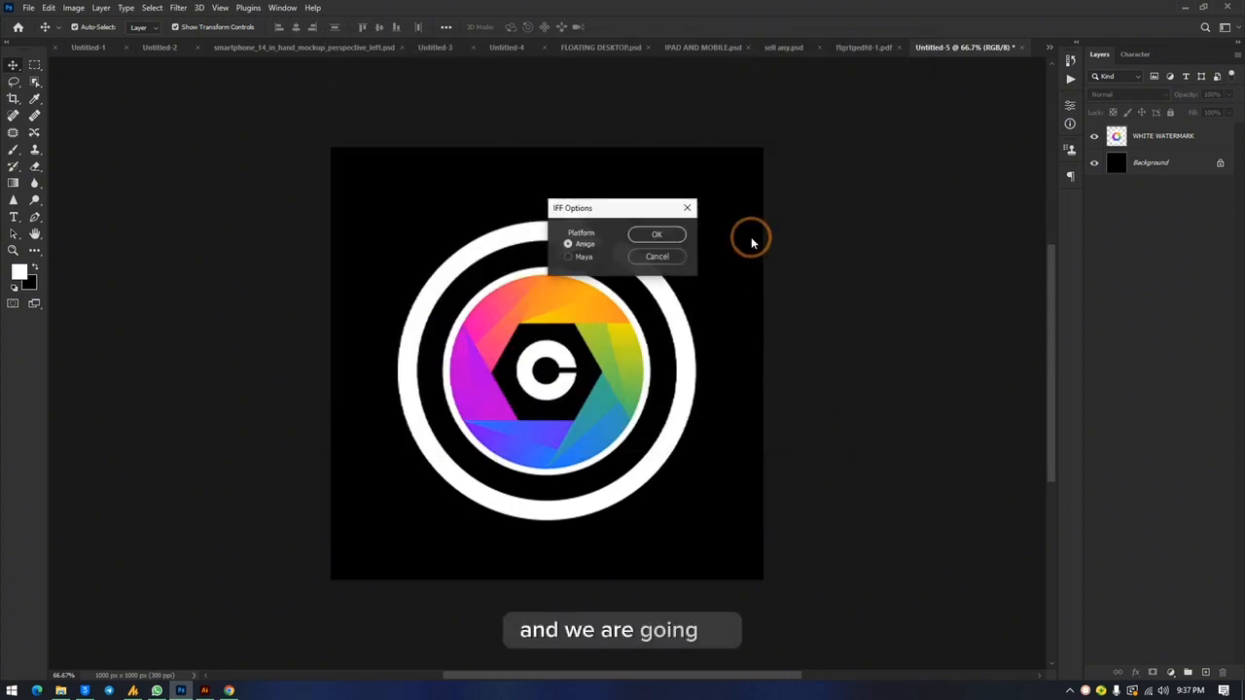
{"action": "left_click", "coordinate": [658, 257]}
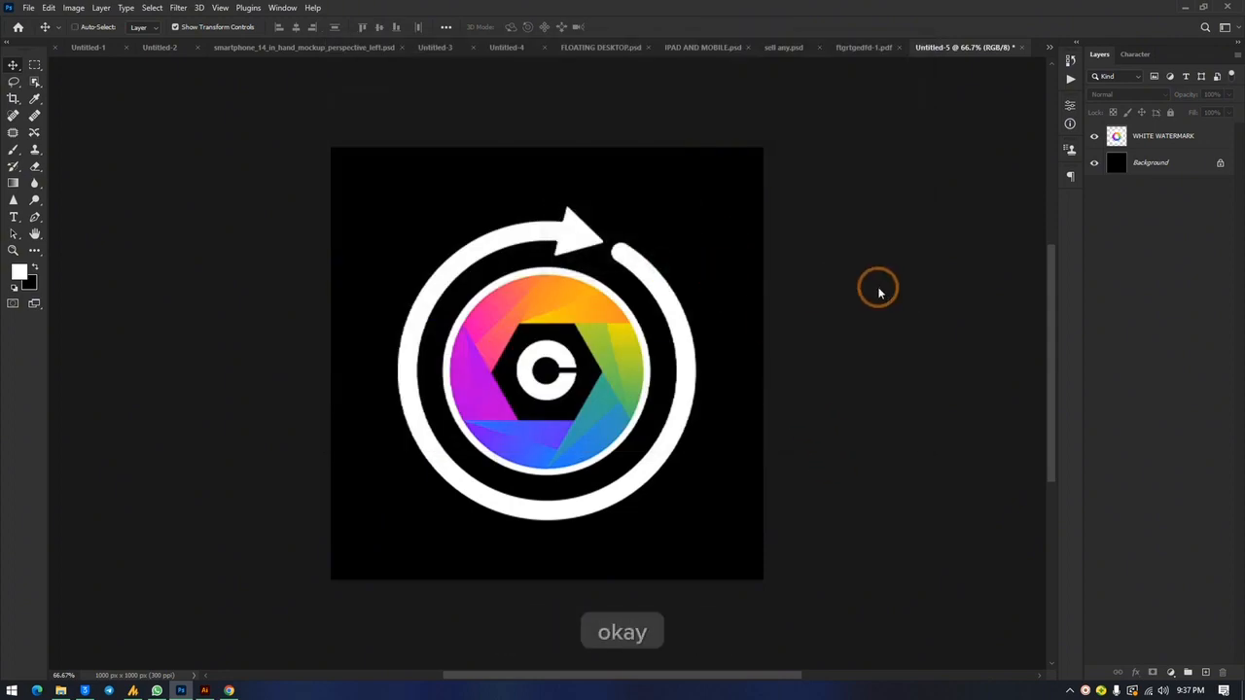
Step: Save a copy of the icon on black to the Desktop as a PNG named fhrf, using the large file size option
{"action": "key", "text": "ctrl+alt+s"}
{"action": "left_click", "coordinate": [514, 338]}
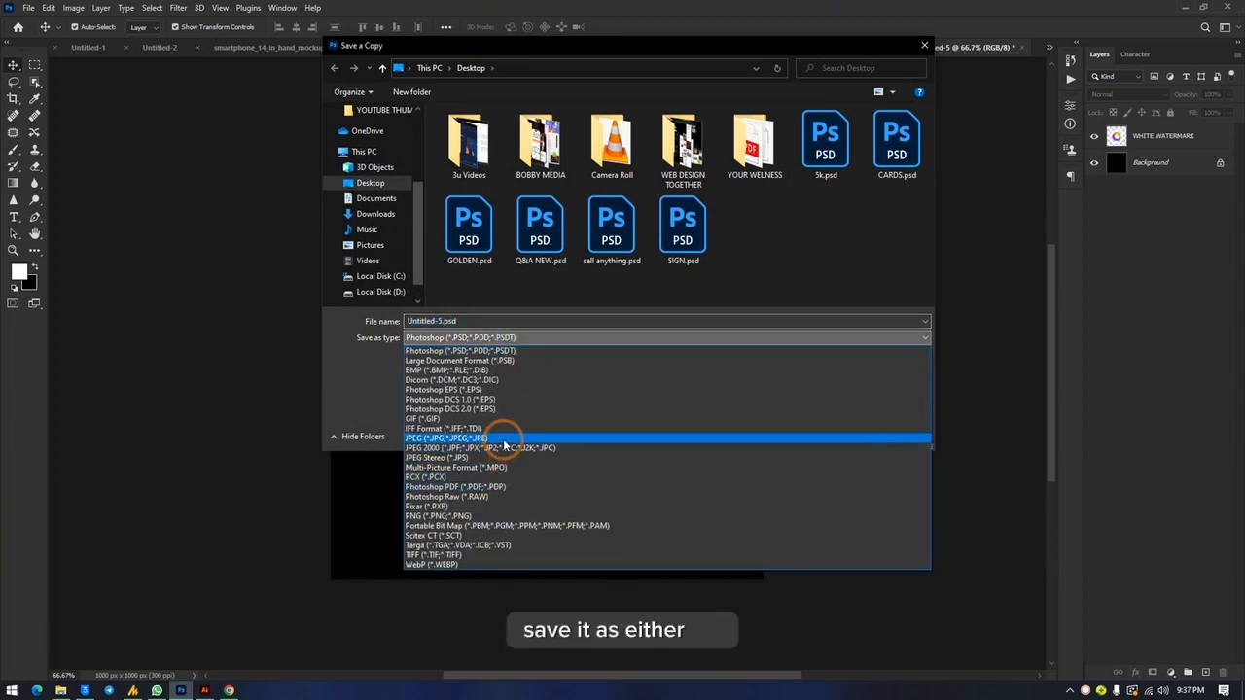
{"action": "left_click", "coordinate": [499, 515]}
{"action": "double_click", "coordinate": [431, 322]}
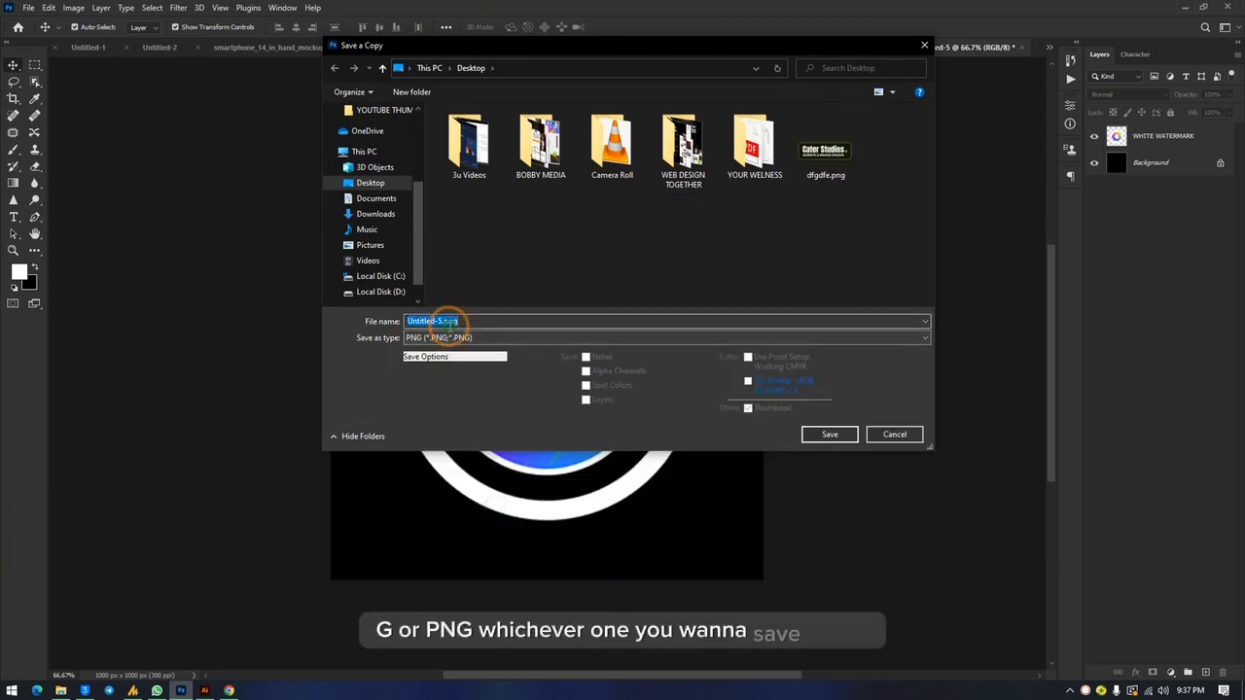
{"action": "type", "text": "fhrf"}
{"action": "left_click", "coordinate": [828, 435]}
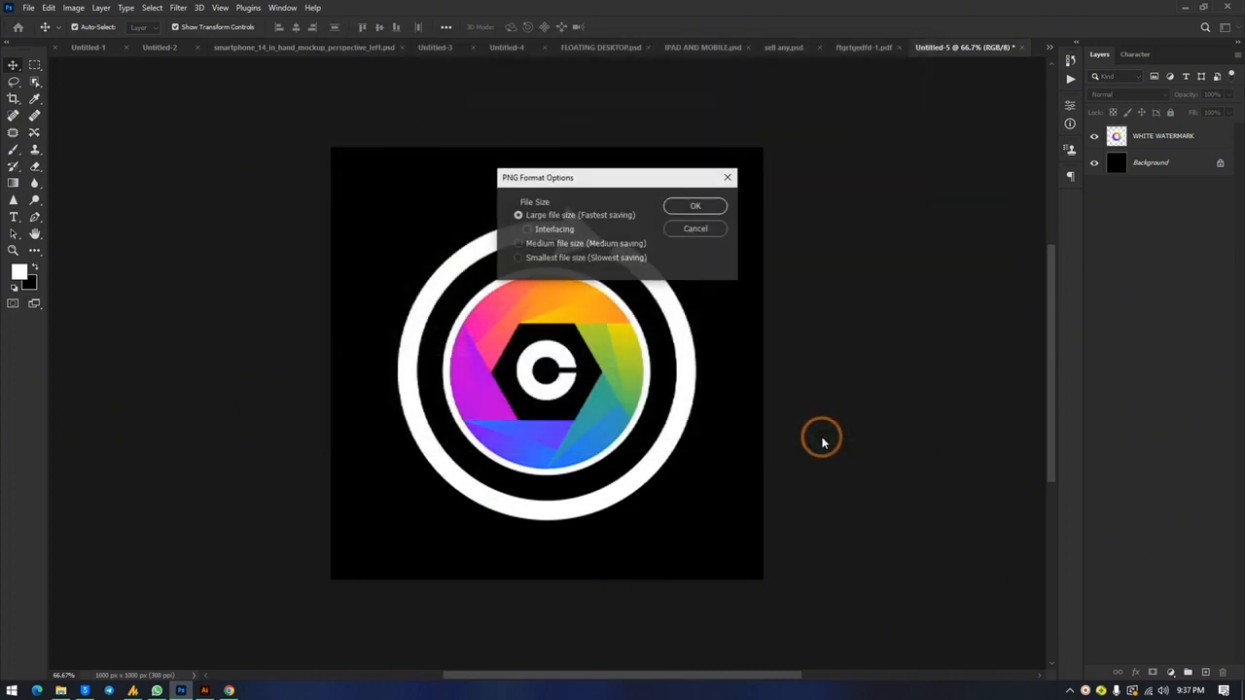
{"action": "left_click", "coordinate": [690, 206]}
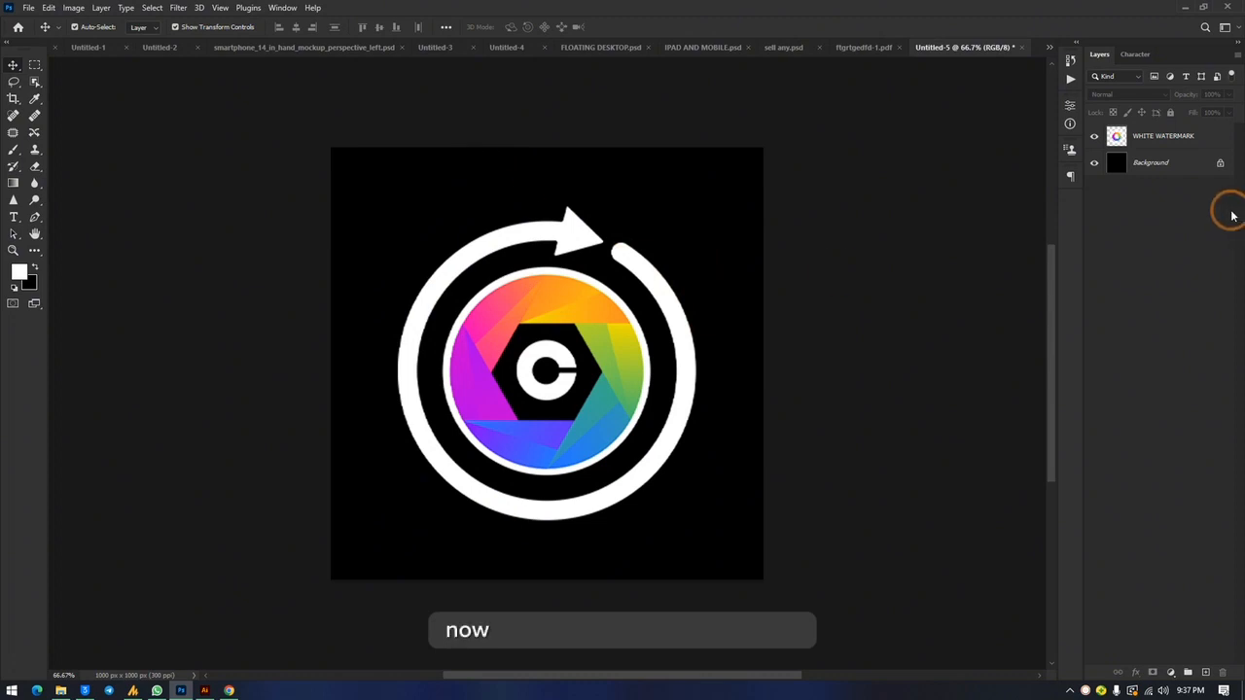
Step: Hide the black Background layer and scale the round icon to about 138% so it spans the full canvas height
{"action": "left_click", "coordinate": [1093, 167]}
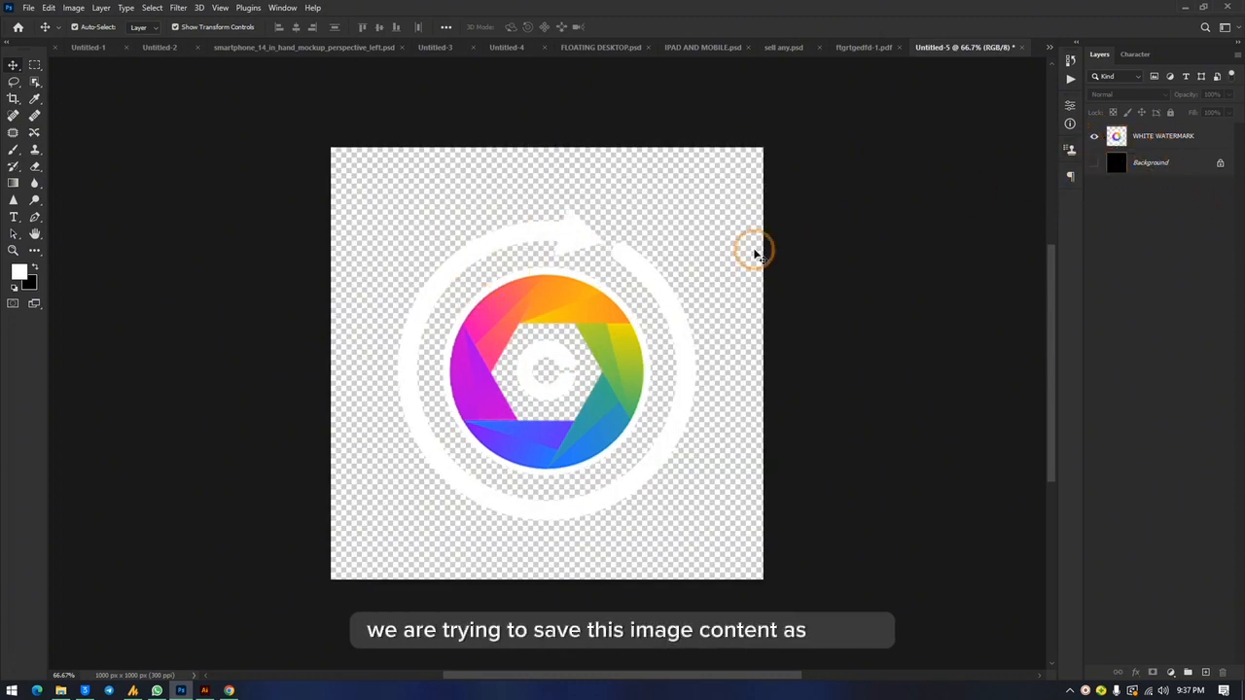
{"action": "left_click", "coordinate": [528, 236]}
{"action": "left_click", "coordinate": [578, 219]}
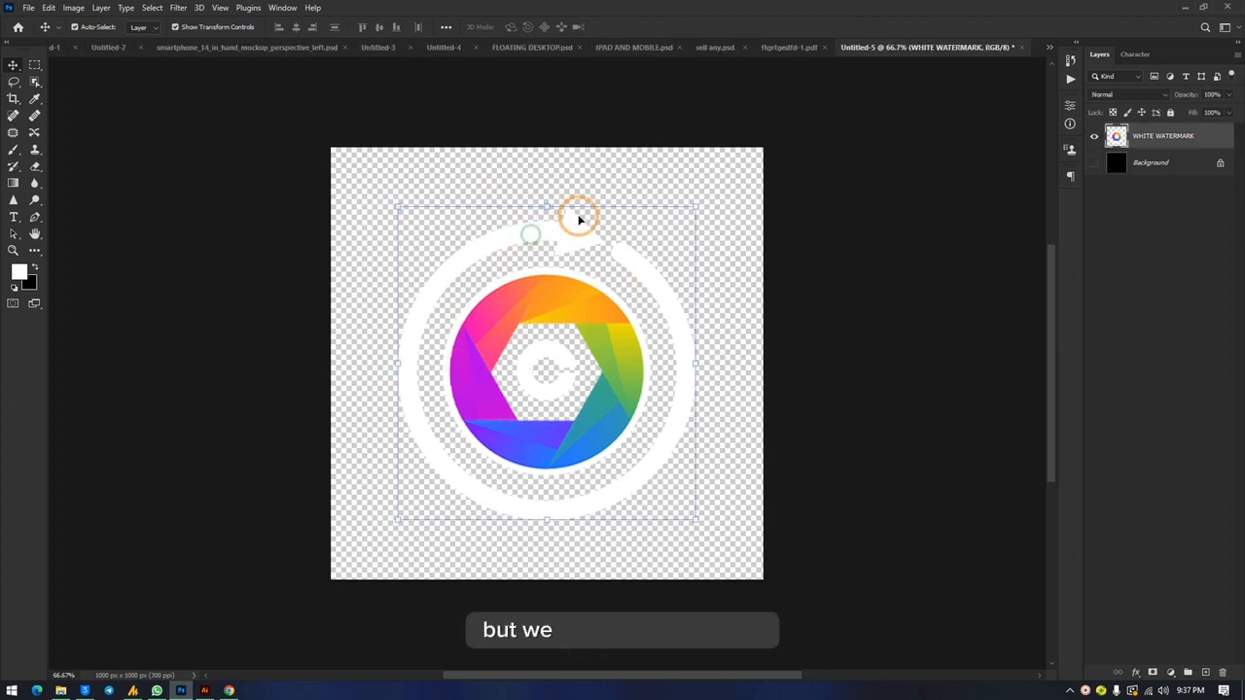
{"action": "left_click_drag", "start_coordinate": [547, 205], "coordinate": [547, 146]}
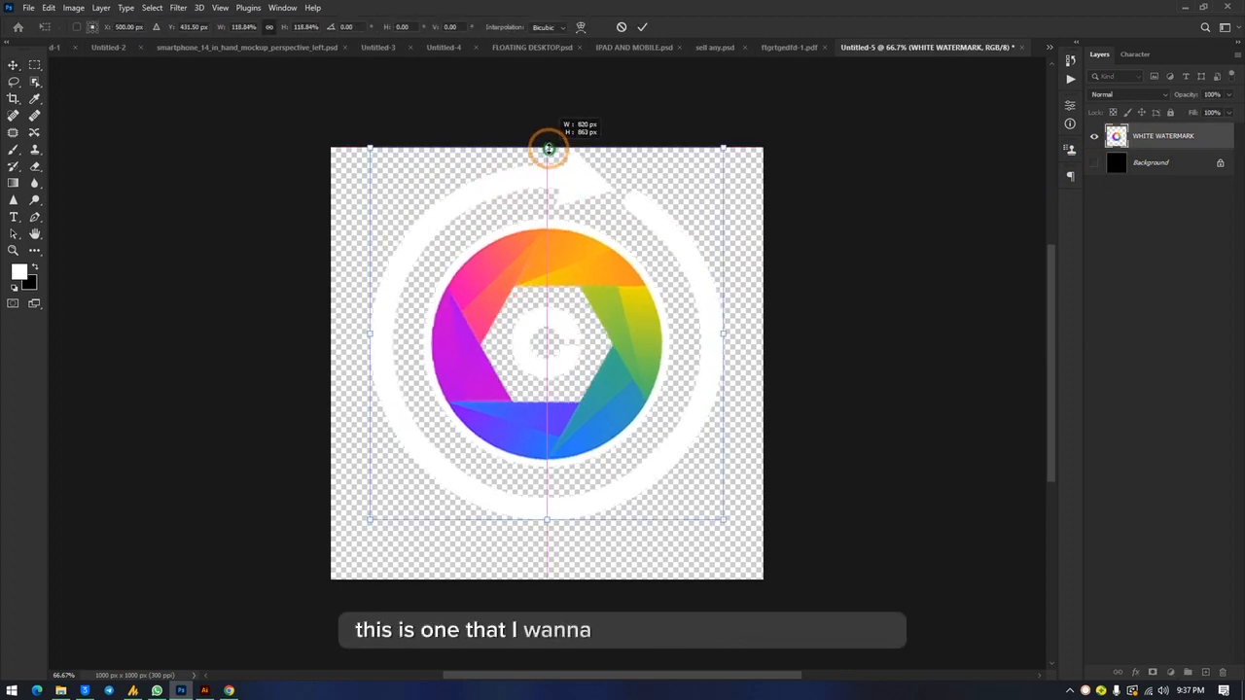
{"action": "left_click_drag", "start_coordinate": [550, 516], "coordinate": [553, 578]}
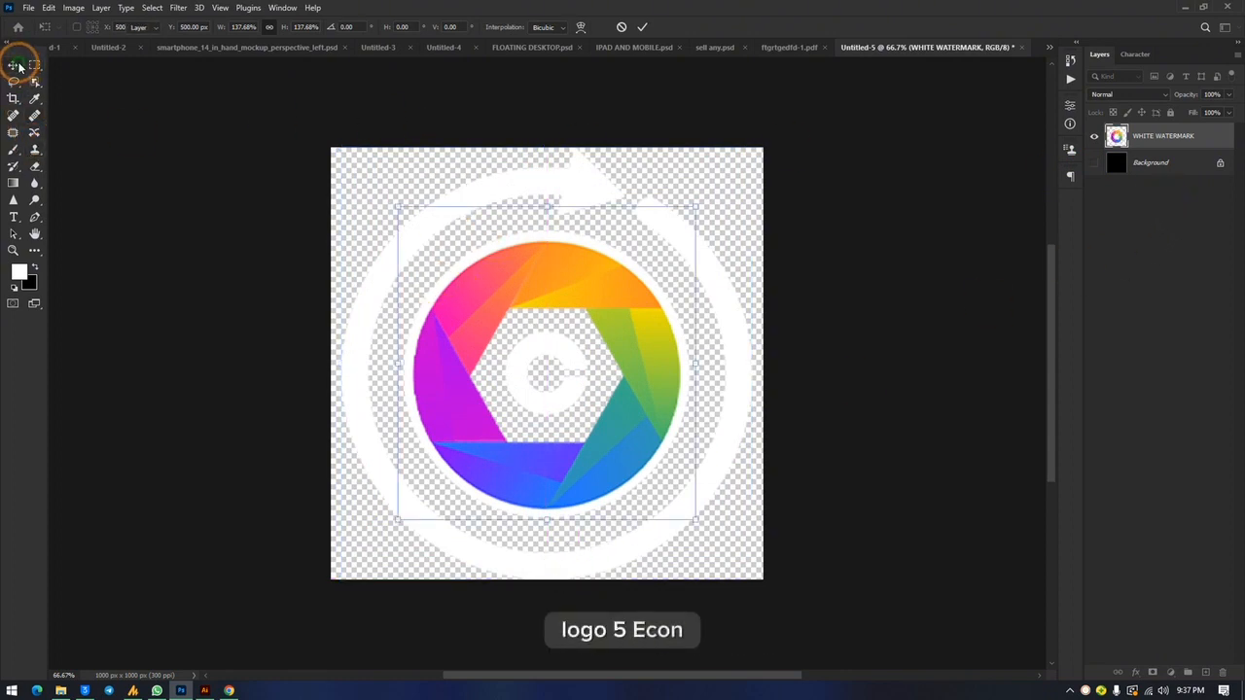
{"action": "left_click", "coordinate": [877, 251]}
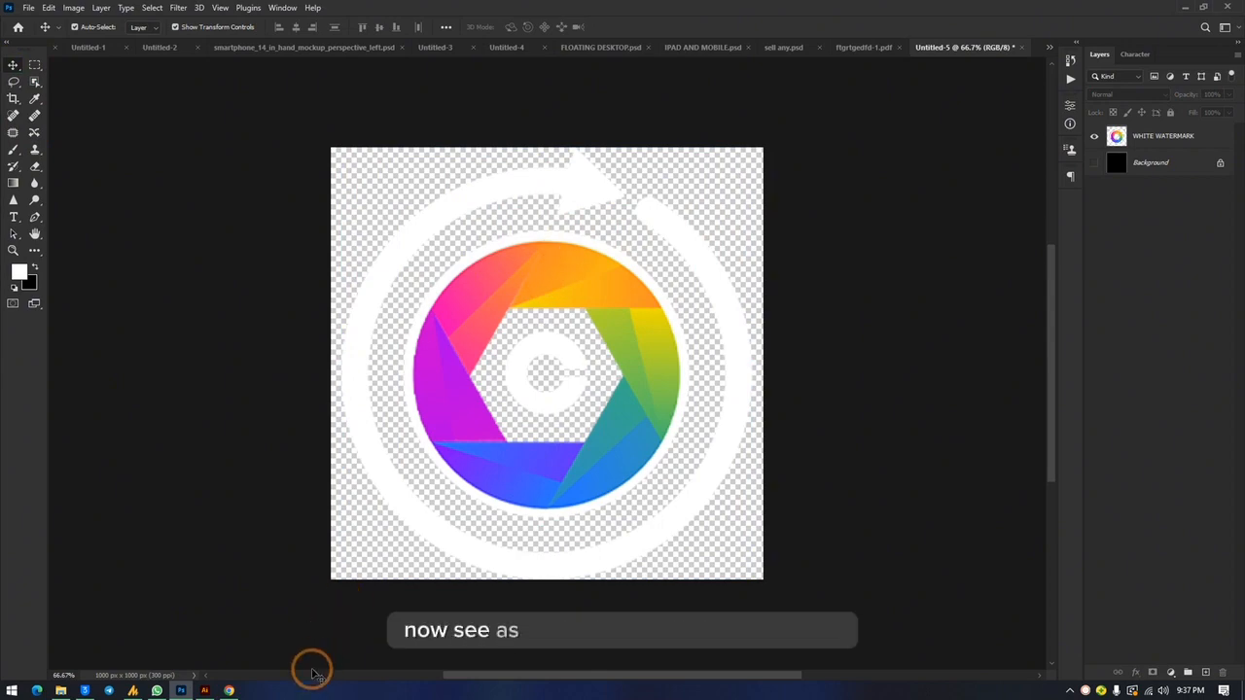
Step: Switch to Illustrator and bring the large purple C icon from the AUG - OCT NEW DESIGN GUIDE document into the Photoshop canvas
{"action": "left_click", "coordinate": [204, 688]}
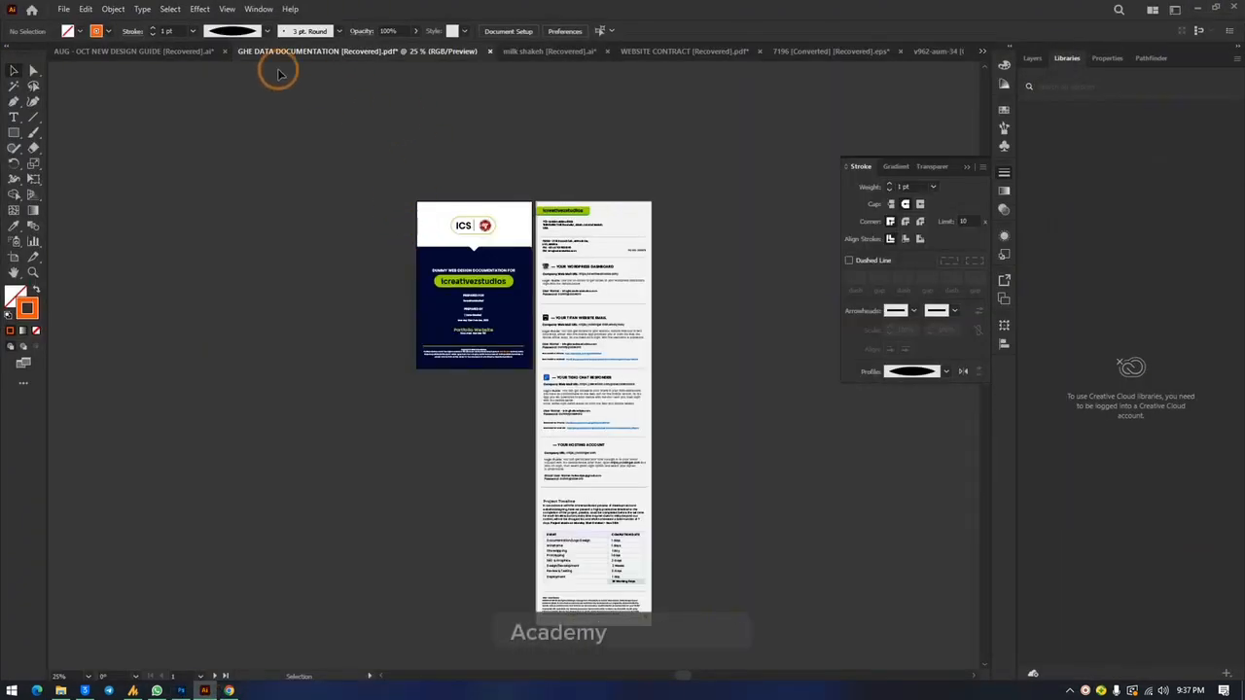
{"action": "left_click", "coordinate": [136, 54]}
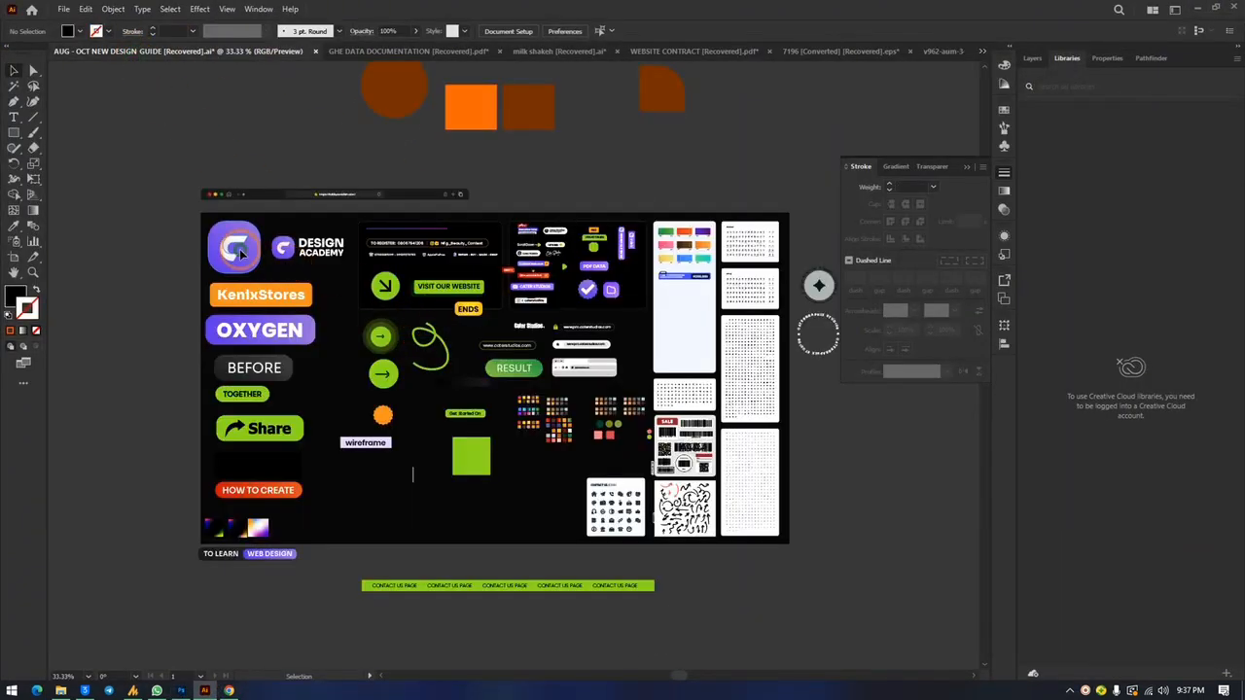
{"action": "left_click", "coordinate": [242, 253]}
{"action": "key", "text": "ctrl+equal"}
{"action": "key", "text": "ctrl+equal"}
{"action": "key", "text": "ctrl+equal"}
{"action": "key", "text": "ctrl+equal"}
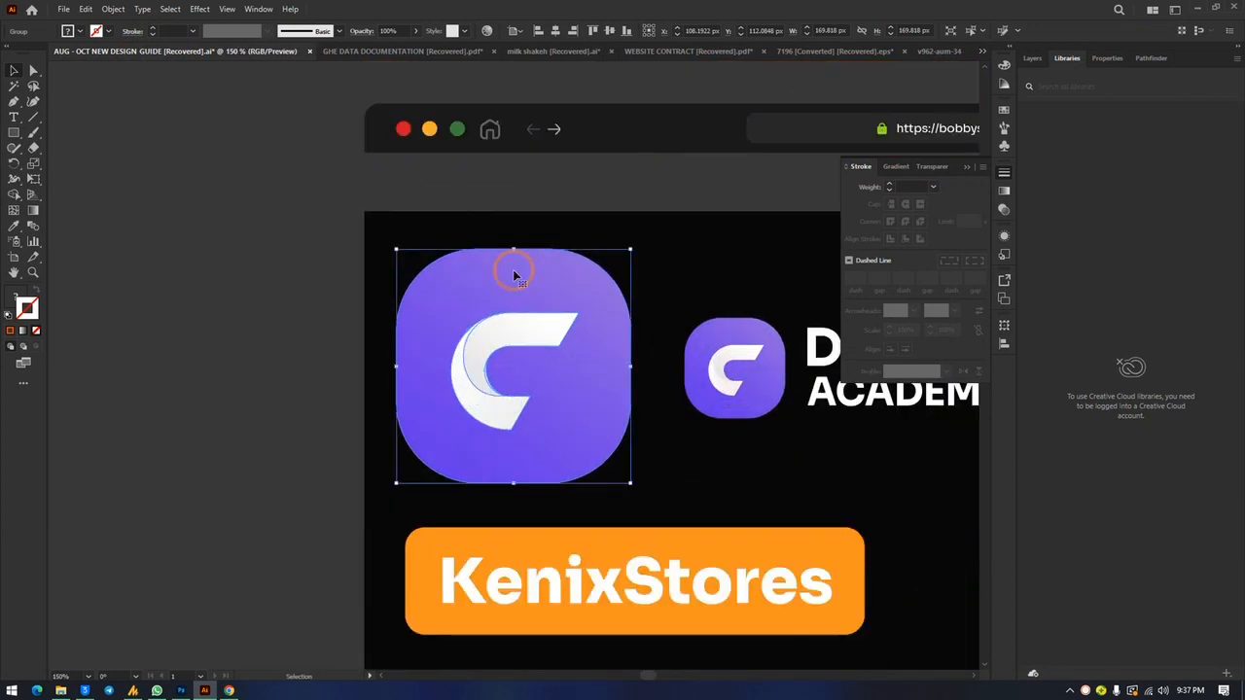
{"action": "left_click", "coordinate": [91, 252]}
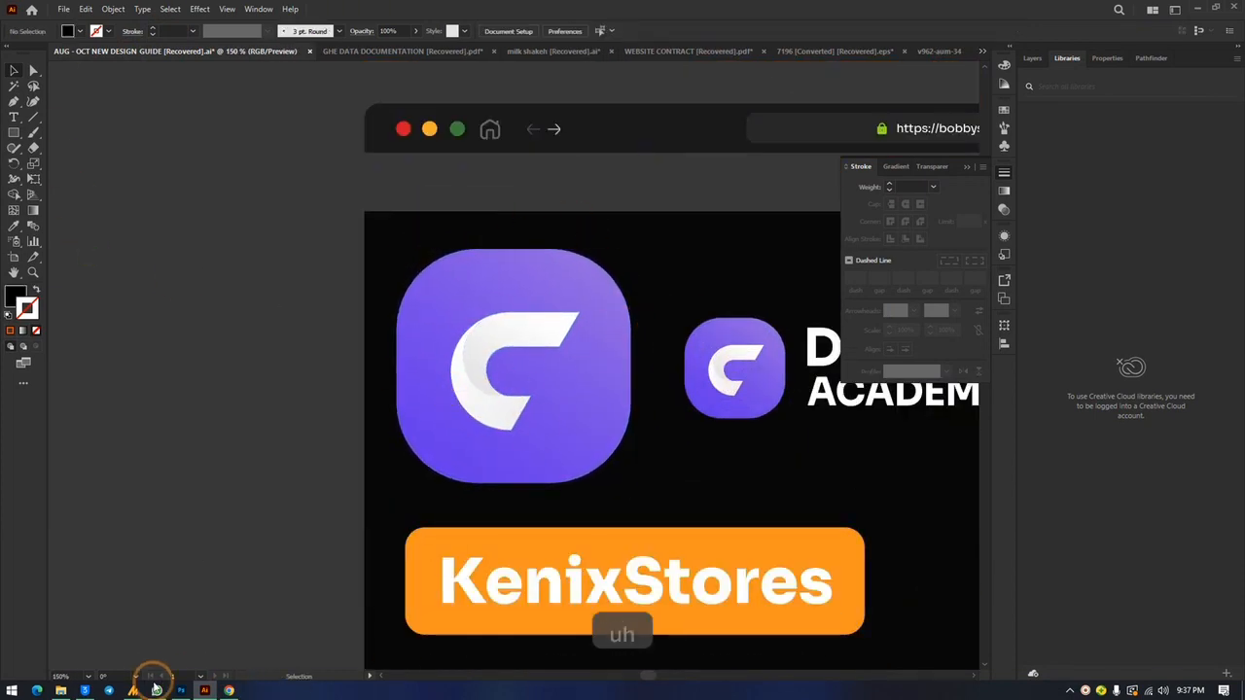
{"action": "left_click", "coordinate": [182, 690]}
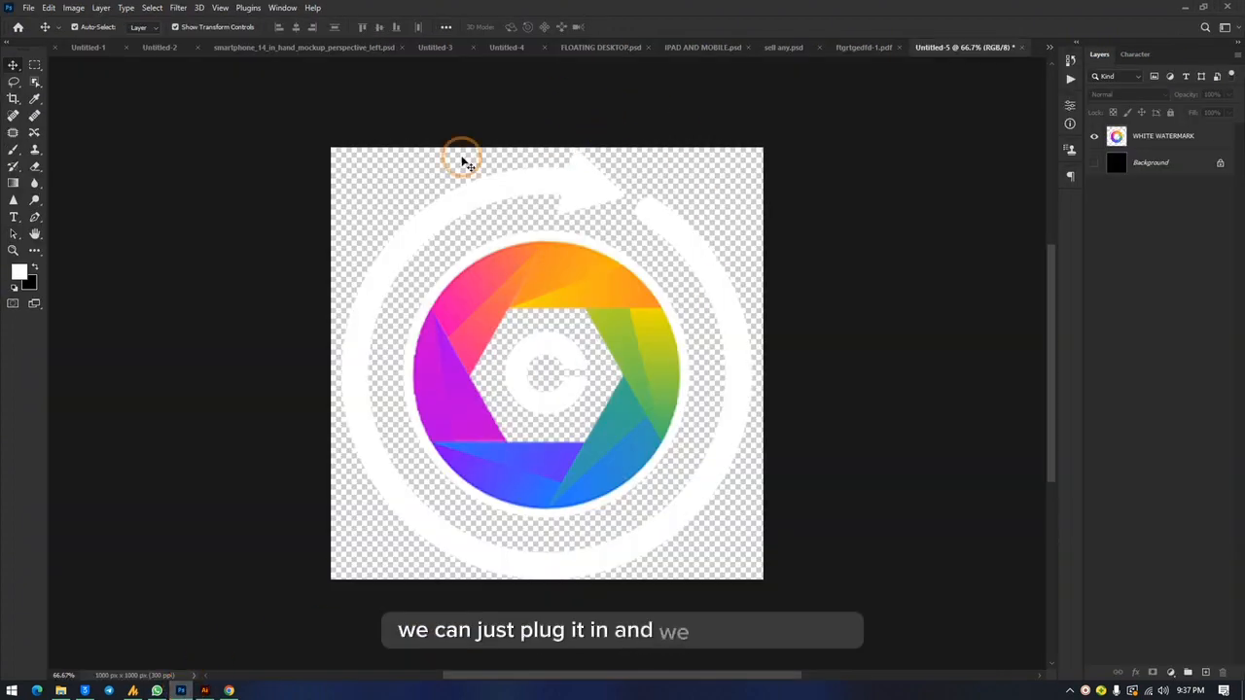
{"action": "left_click", "coordinate": [205, 691]}
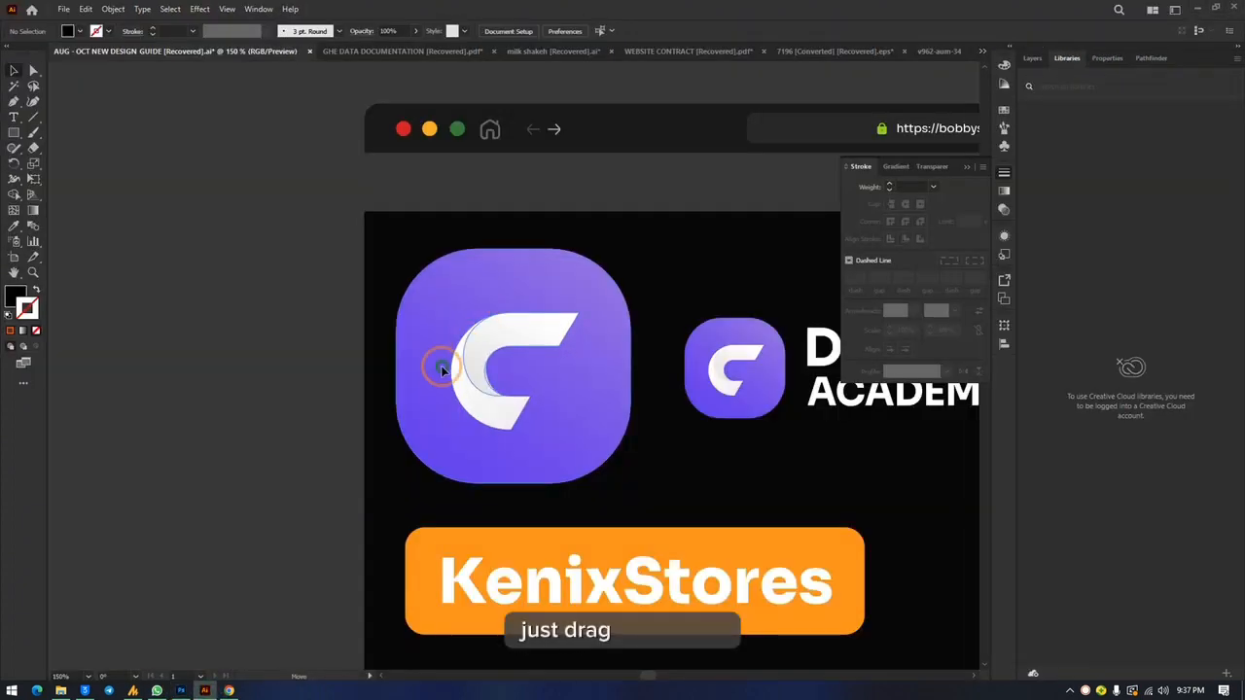
{"action": "left_click_drag", "start_coordinate": [443, 369], "coordinate": [210, 662]}
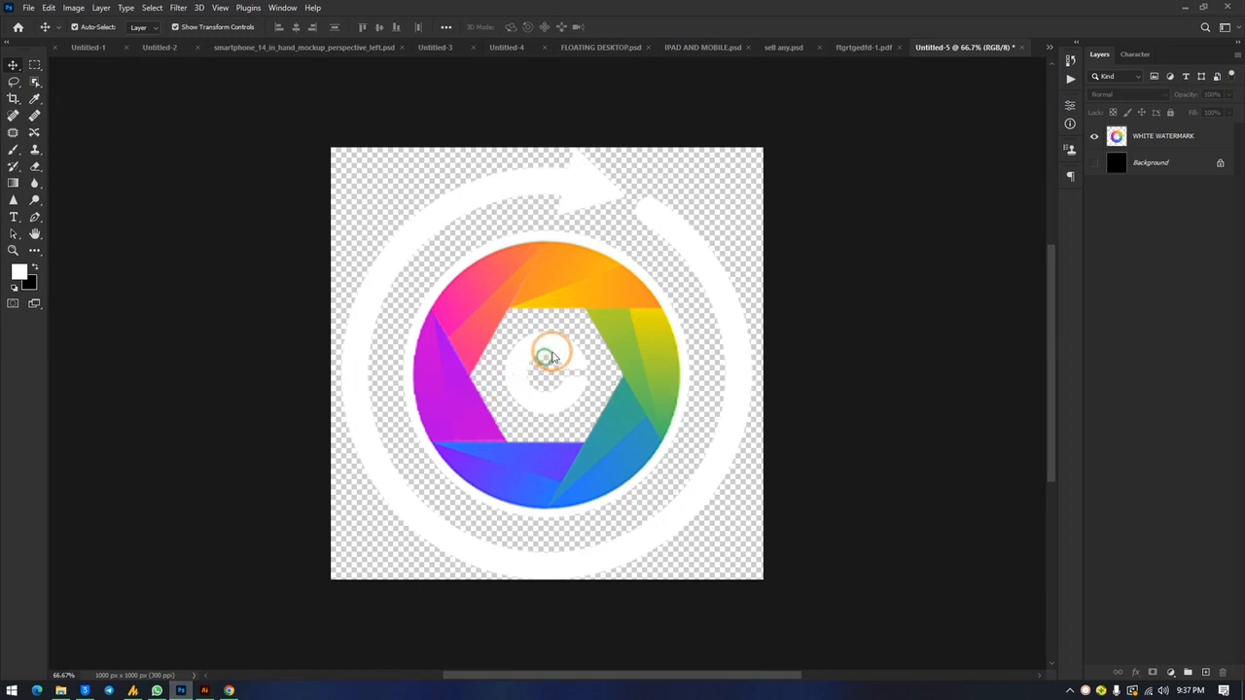
Step: Fit the placed purple C icon to the whole canvas at 141.33%, centre and commit it, and delete its layer again
{"action": "left_click_drag", "start_coordinate": [549, 358], "coordinate": [589, 364]}
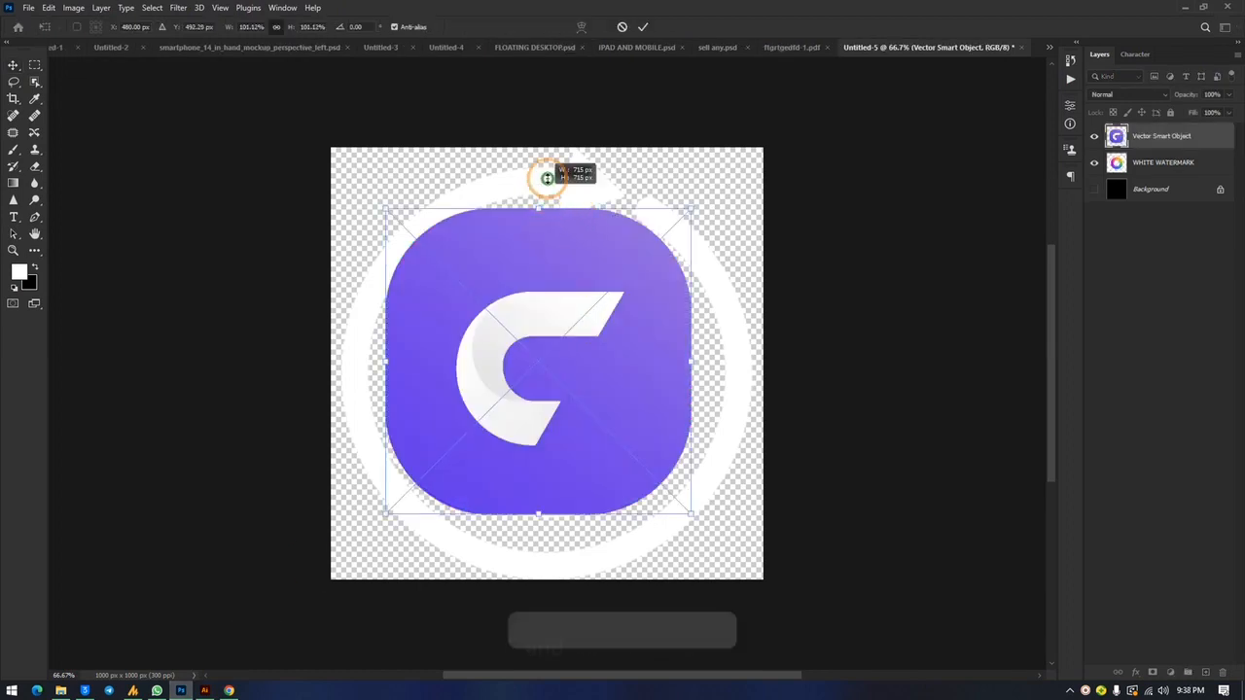
{"action": "left_click_drag", "start_coordinate": [546, 177], "coordinate": [550, 134]}
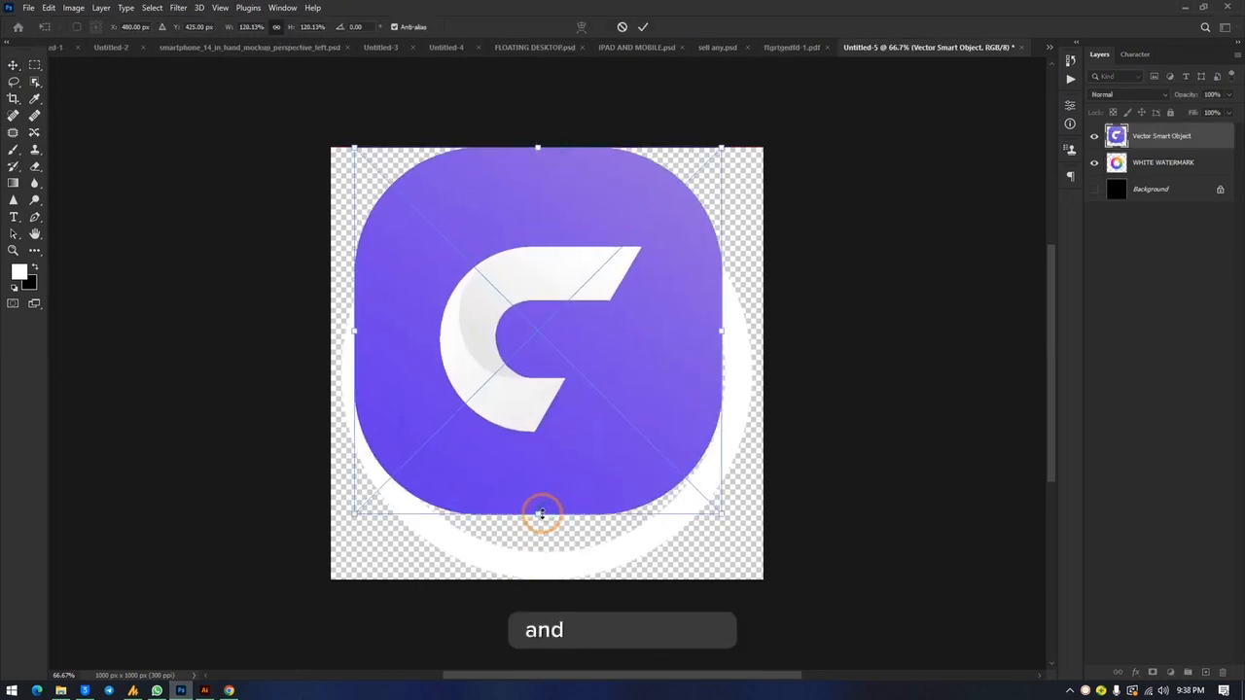
{"action": "left_click_drag", "start_coordinate": [540, 512], "coordinate": [540, 579]}
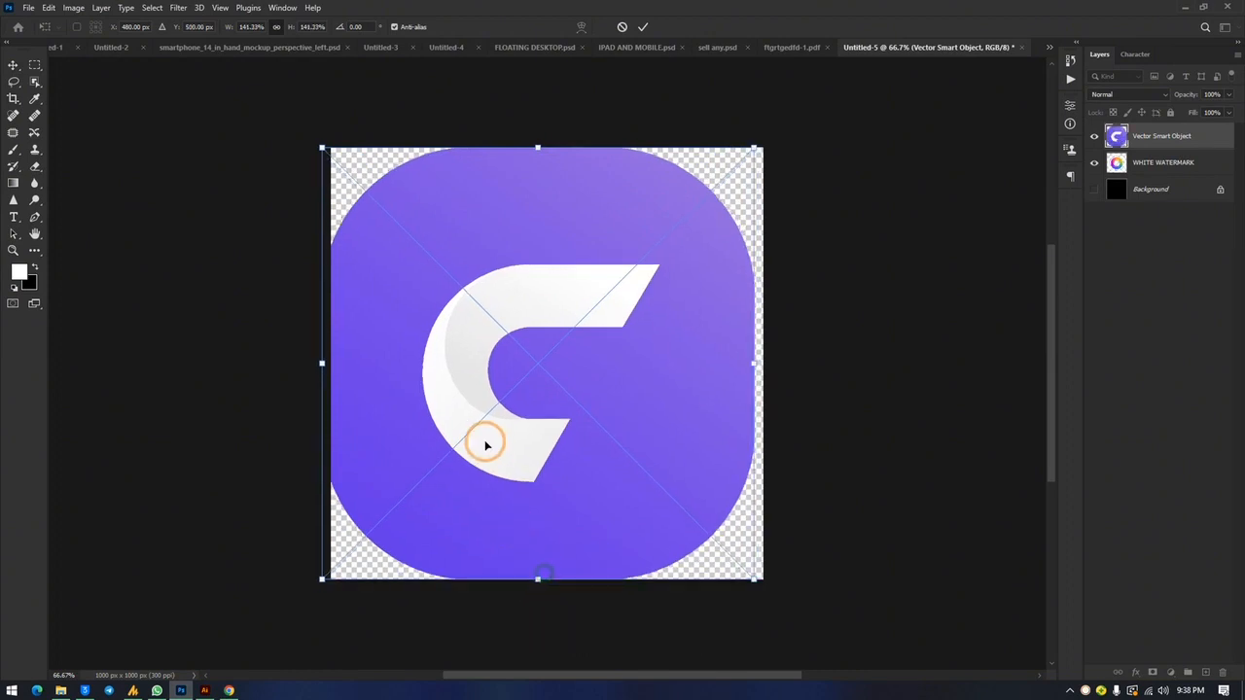
{"action": "left_click_drag", "start_coordinate": [486, 446], "coordinate": [495, 440]}
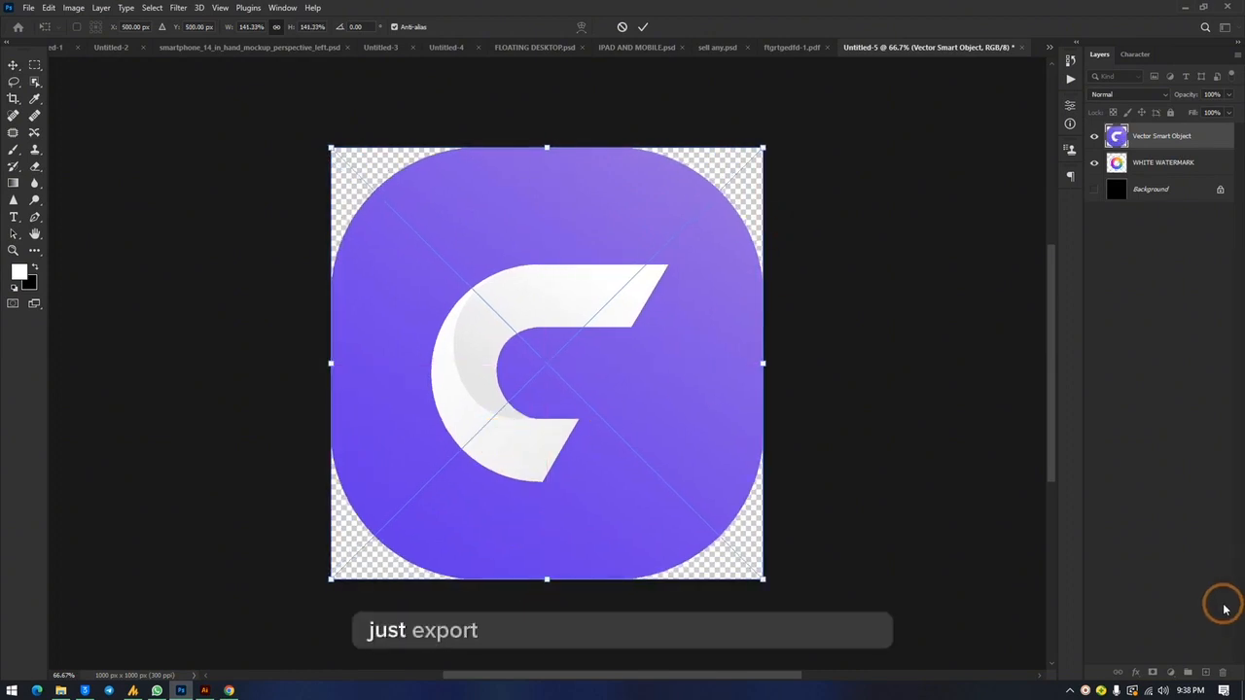
{"action": "left_click", "coordinate": [14, 66]}
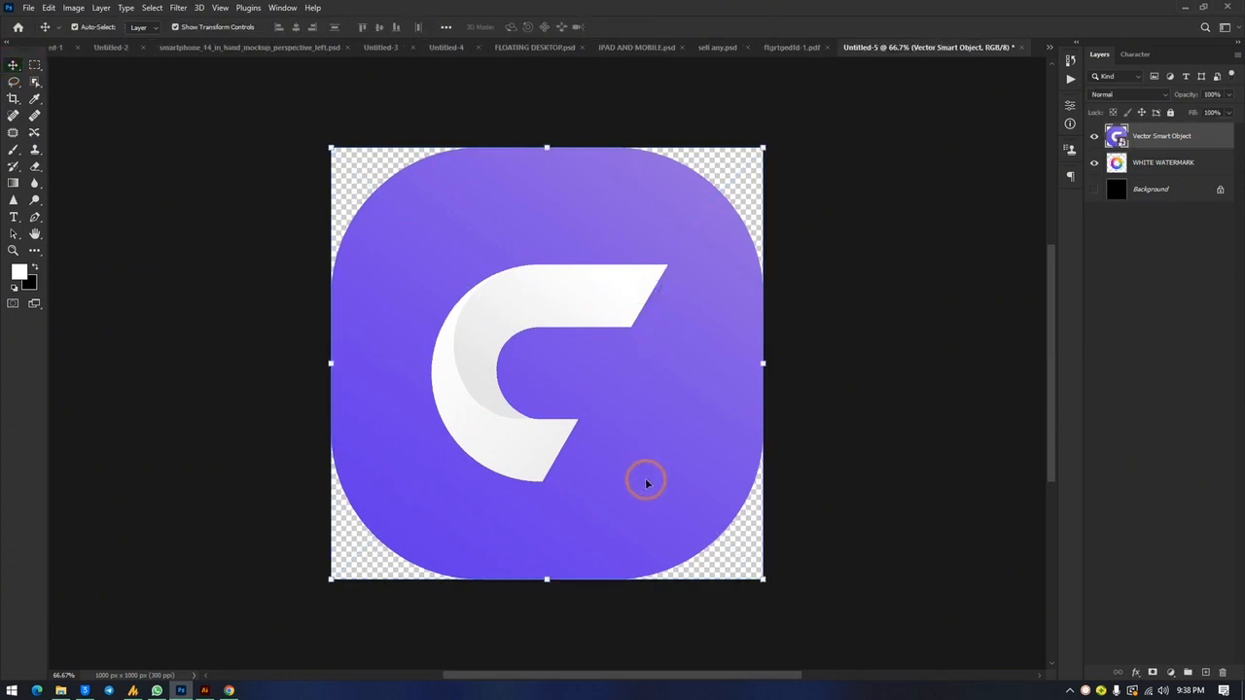
{"action": "key", "text": "Delete"}
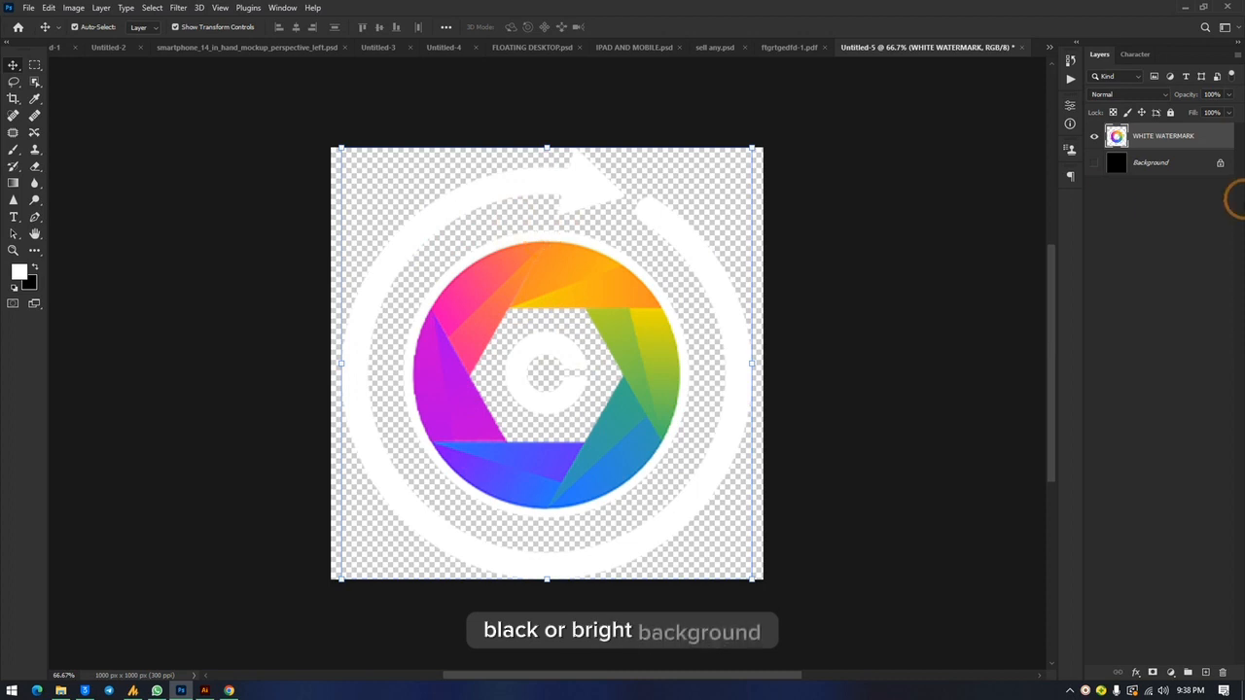
Step: Show the black Background layer again and unlock it
{"action": "left_click", "coordinate": [1095, 163]}
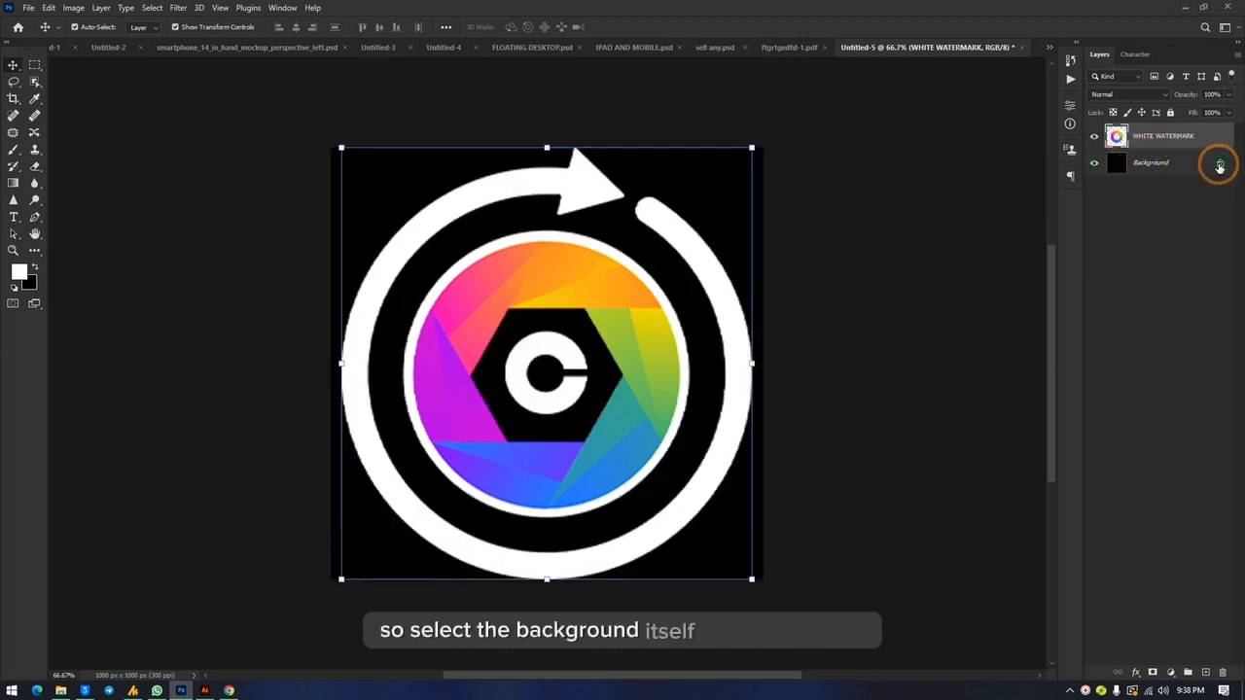
{"action": "left_click", "coordinate": [1218, 163]}
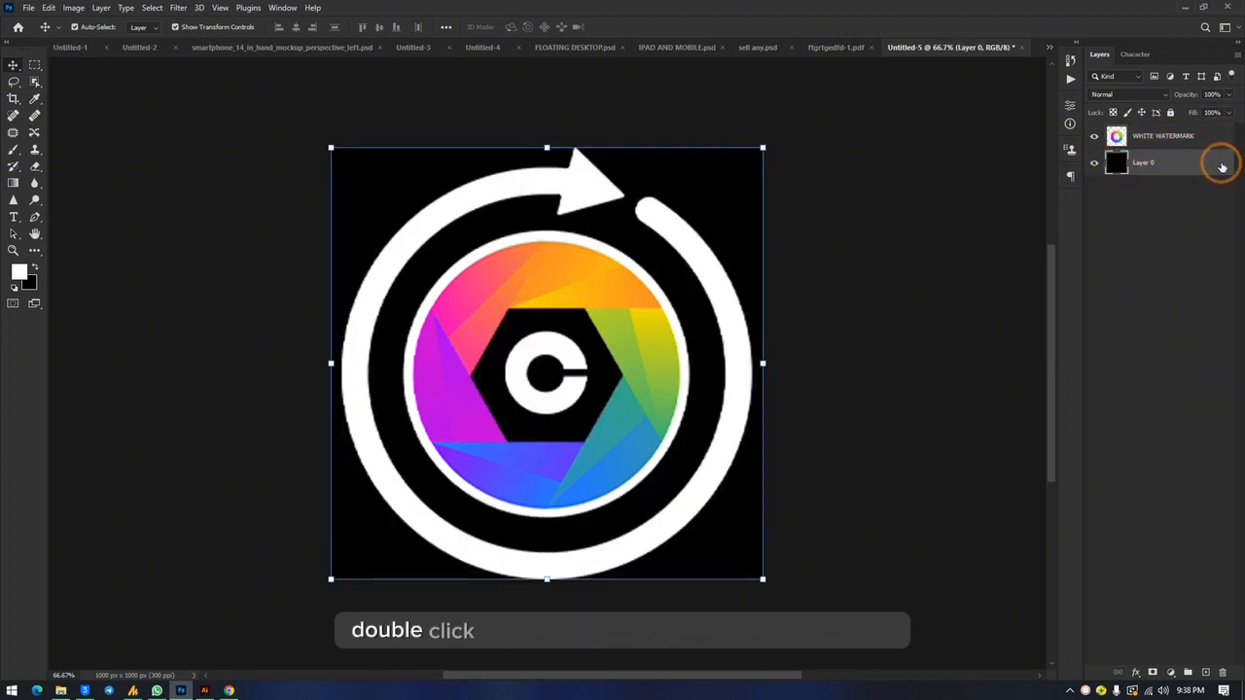
Step: Add a Color Overlay effect to Layer 0 and set its overlay colour to white (ffffff)
{"action": "double_click", "coordinate": [1222, 166]}
{"action": "left_click", "coordinate": [692, 321]}
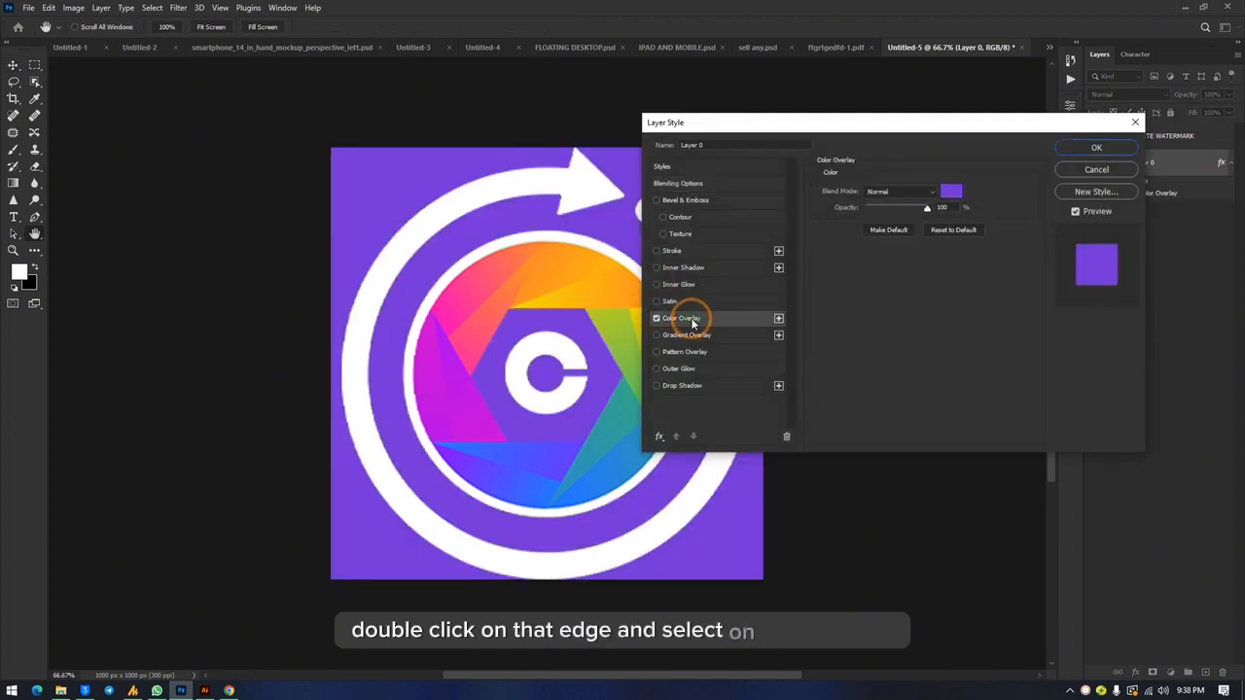
{"action": "left_click", "coordinate": [950, 190]}
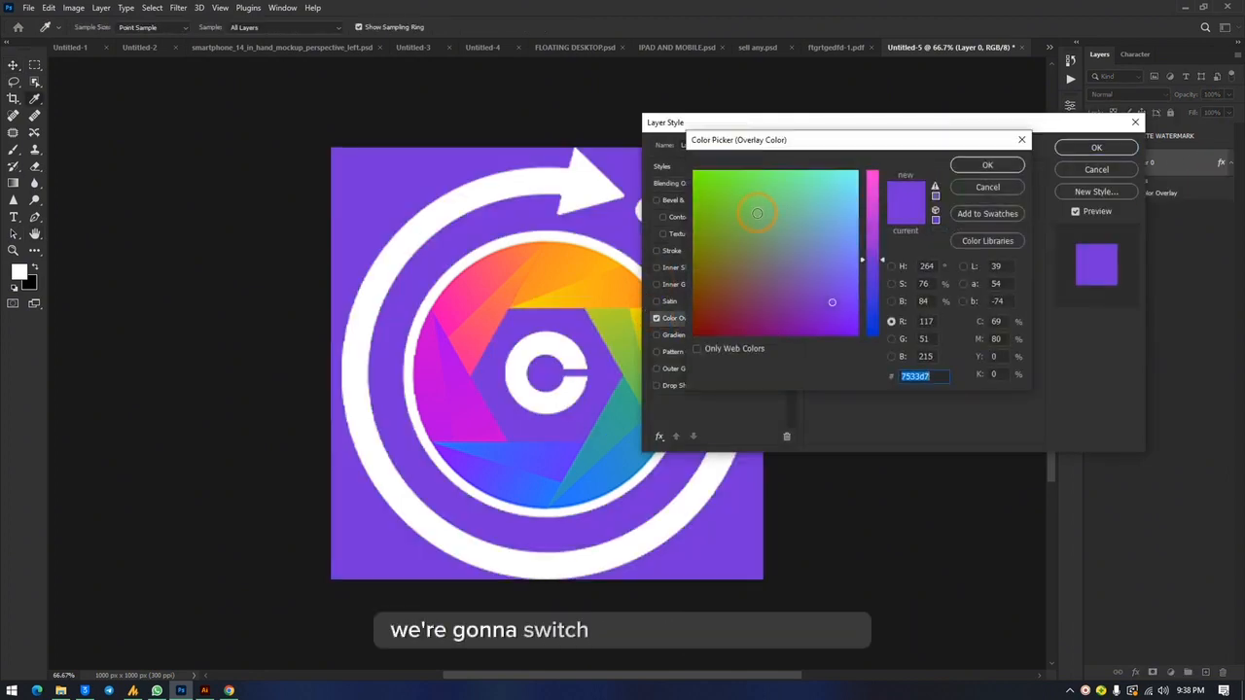
{"action": "left_click", "coordinate": [891, 266]}
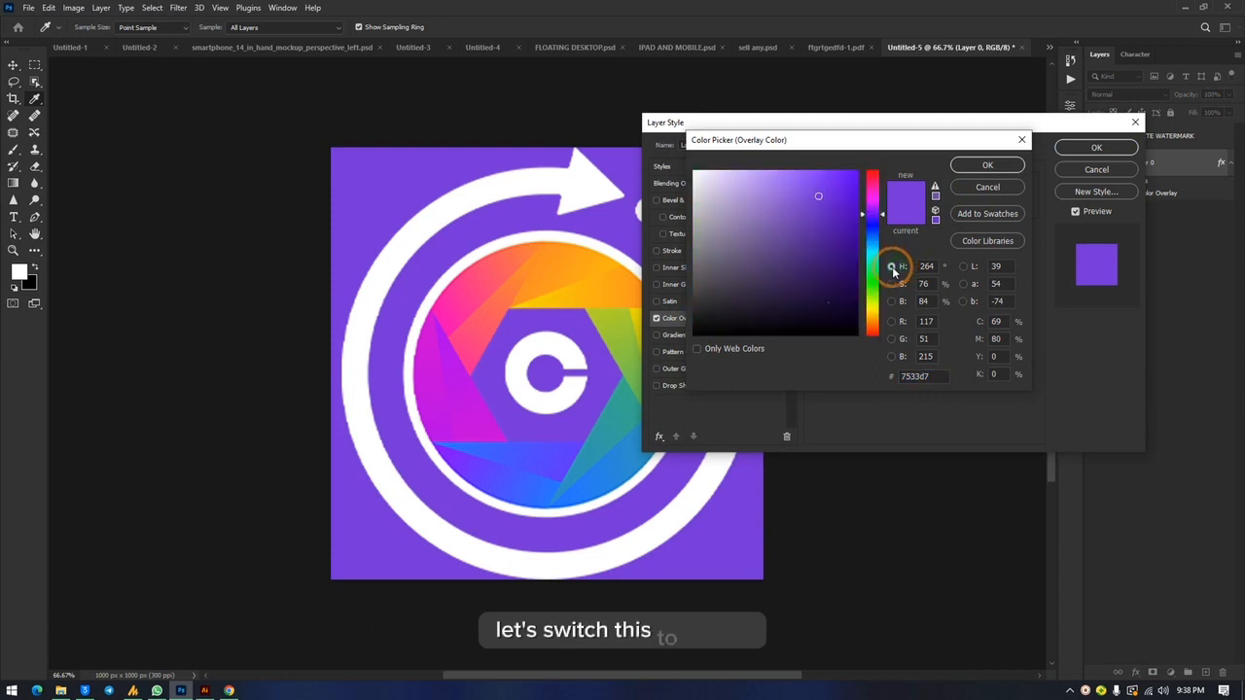
{"action": "left_click_drag", "start_coordinate": [793, 200], "coordinate": [661, 159]}
{"action": "left_click", "coordinate": [987, 164]}
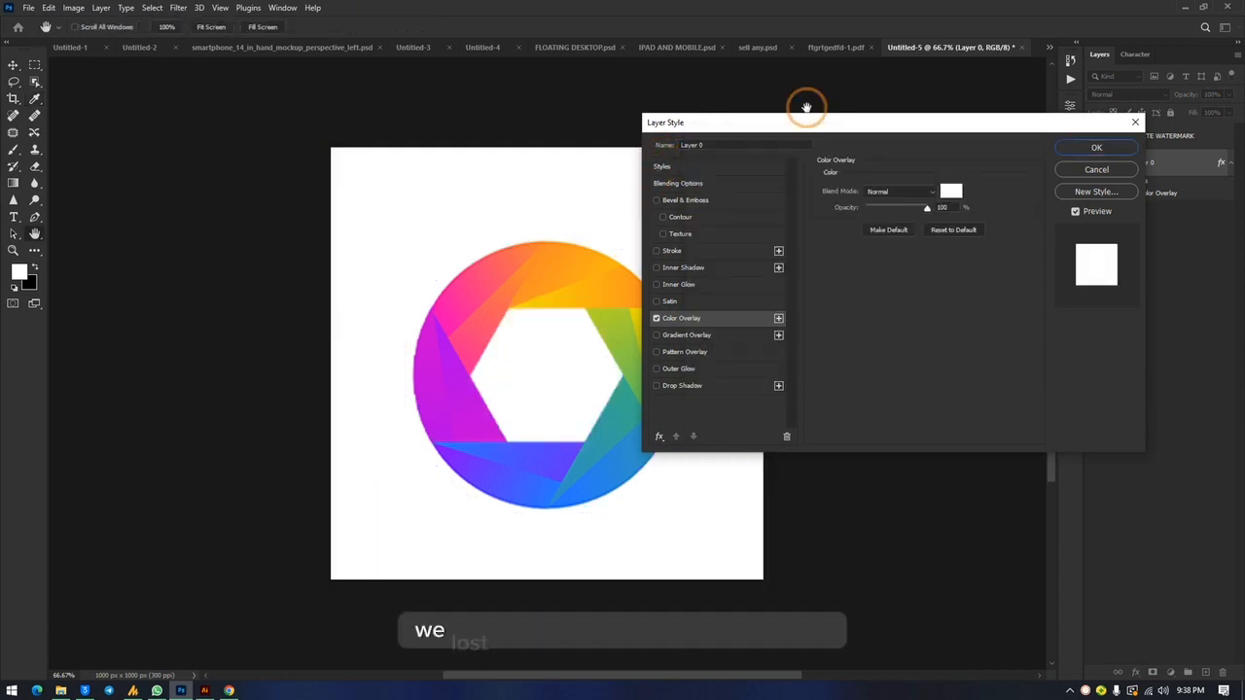
{"action": "left_click_drag", "start_coordinate": [801, 129], "coordinate": [979, 130]}
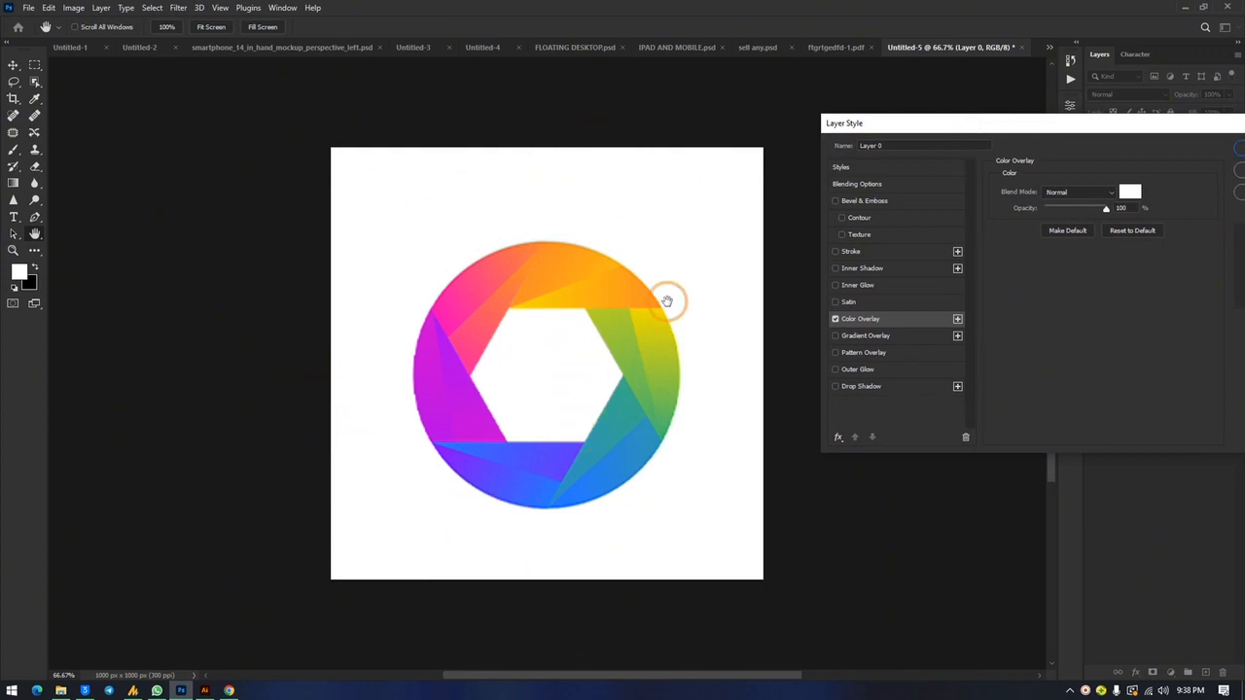
Step: Set Layer 0's Color Overlay colour to black (000000) and apply the layer style
{"action": "left_click", "coordinate": [1129, 192]}
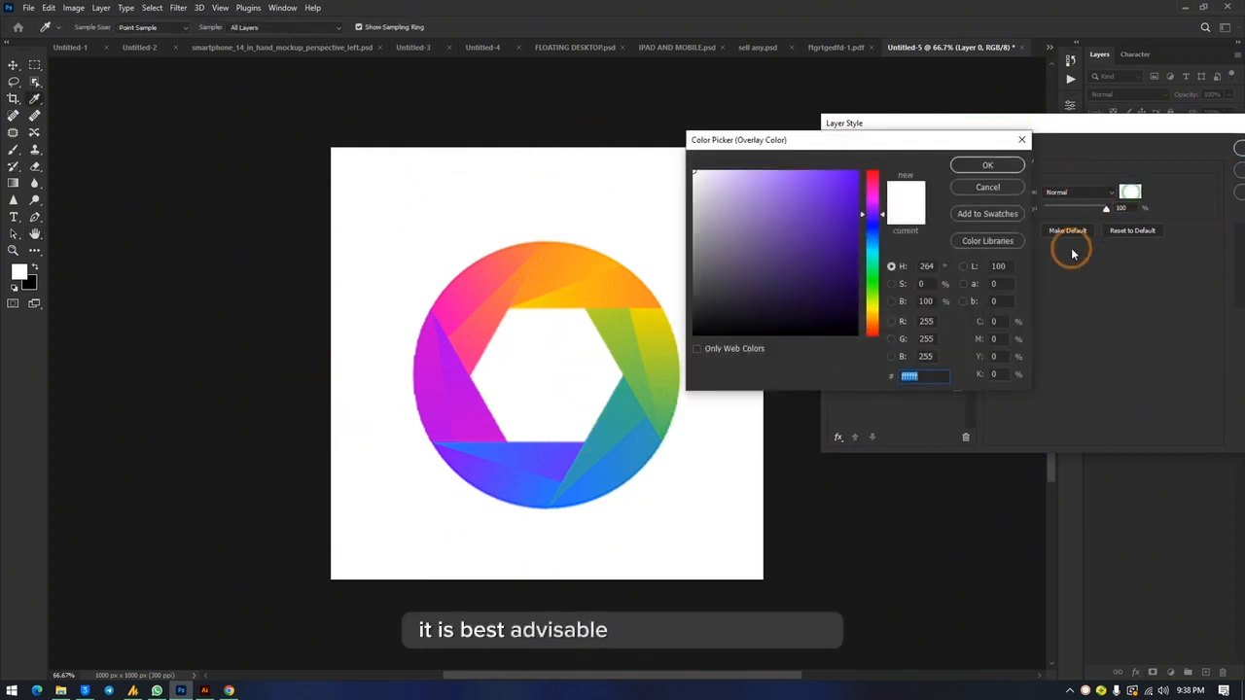
{"action": "left_click_drag", "start_coordinate": [736, 309], "coordinate": [691, 335]}
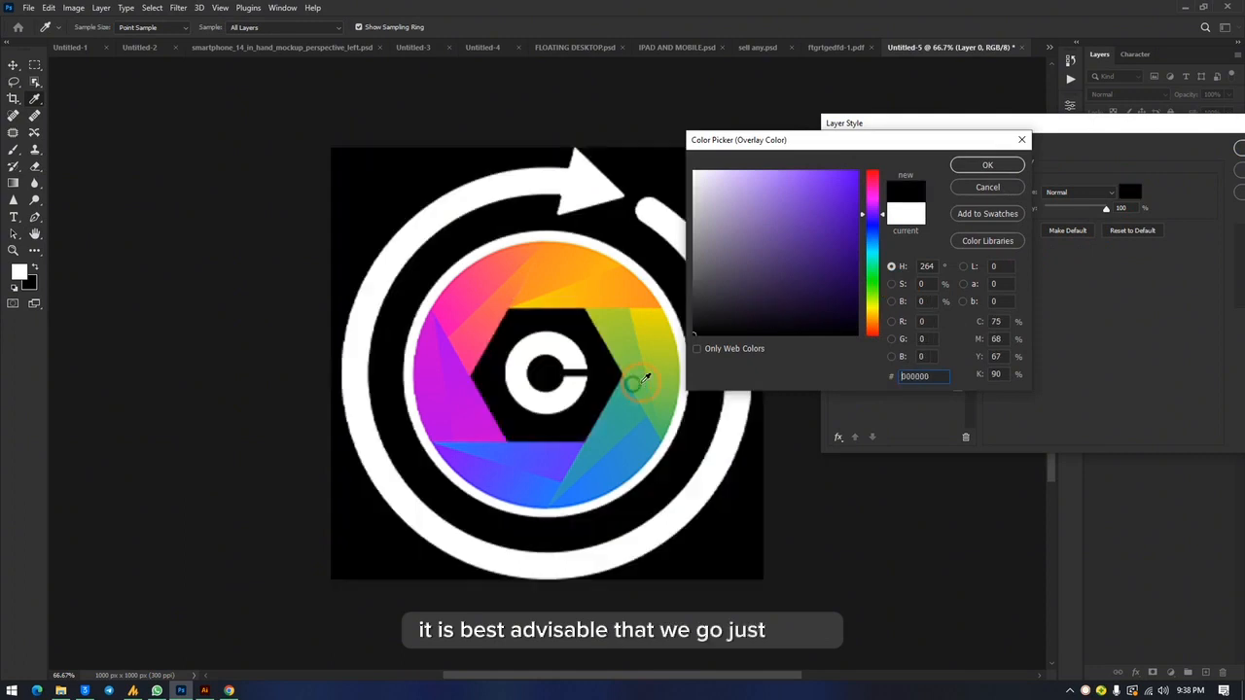
{"action": "left_click", "coordinate": [1016, 165]}
{"action": "left_click_drag", "start_coordinate": [1099, 122], "coordinate": [807, 130]}
{"action": "left_click", "coordinate": [1009, 165]}
{"action": "key", "text": "v"}
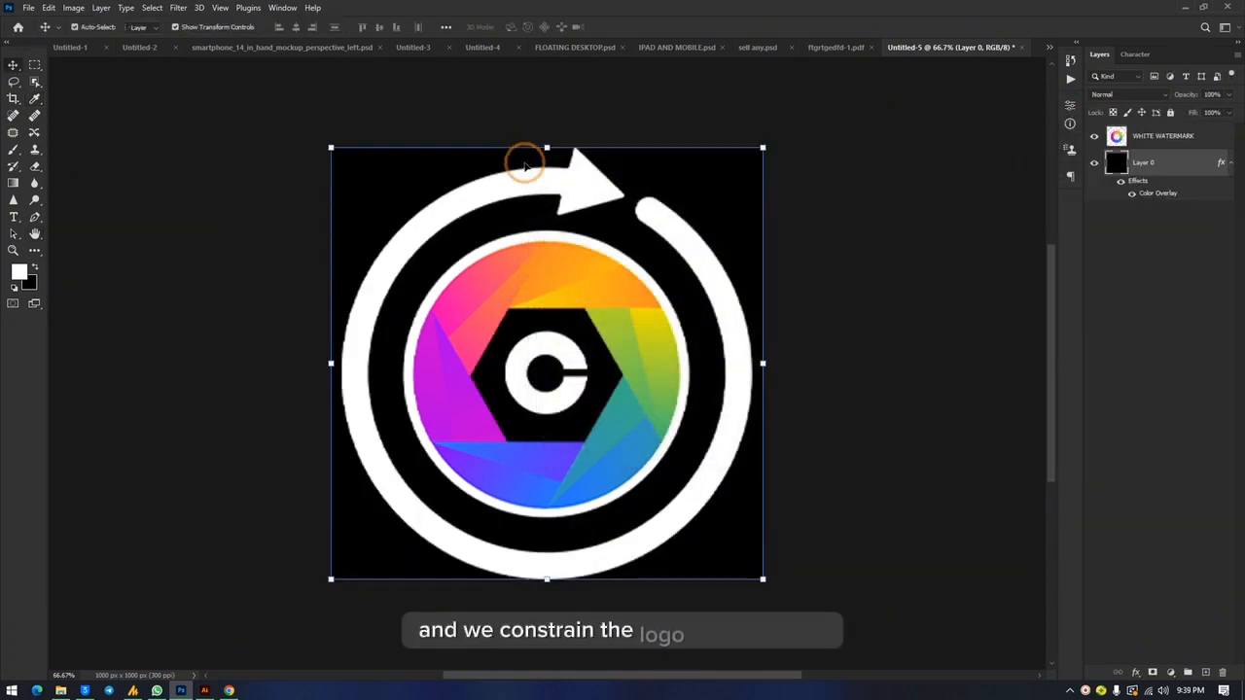
Step: Scale the round WHITE WATERMARK icon down around its centre to leave an even margin inside the canvas, and commit it
{"action": "left_click", "coordinate": [554, 181]}
{"action": "left_click", "coordinate": [693, 180]}
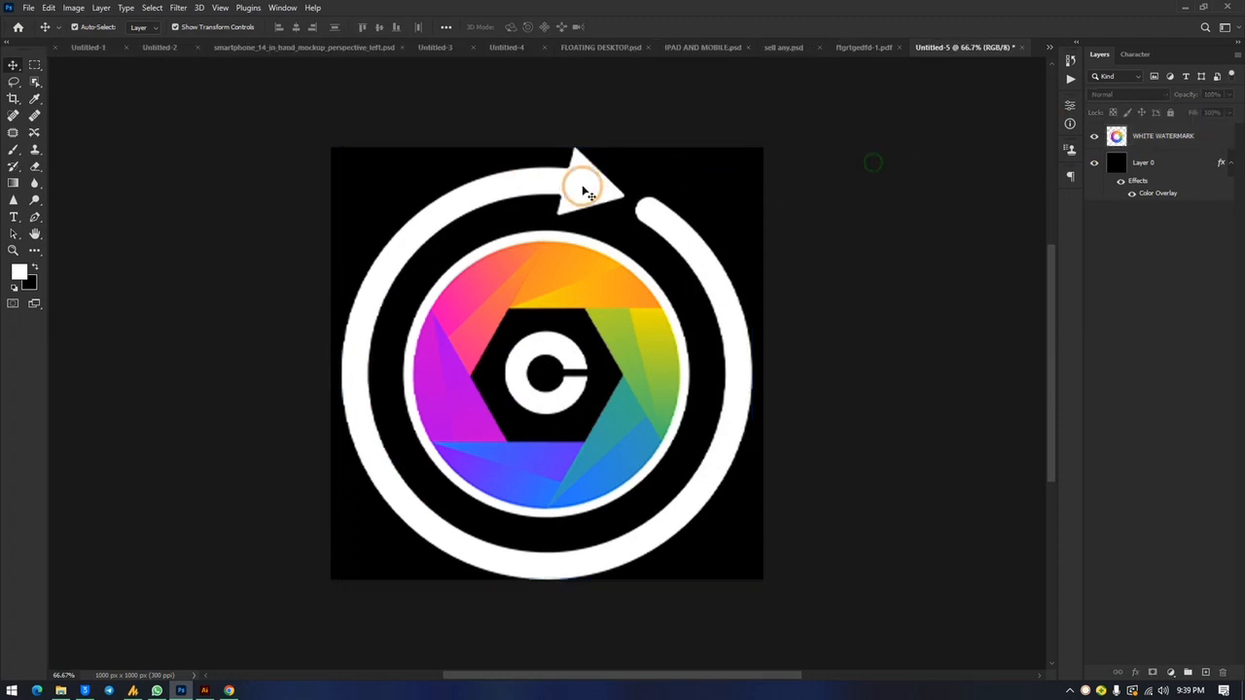
{"action": "left_click", "coordinate": [573, 161]}
{"action": "left_click_drag", "start_coordinate": [544, 148], "coordinate": [548, 230]}
{"action": "left_click_drag", "start_coordinate": [566, 323], "coordinate": [570, 286]}
{"action": "key", "text": "Return"}
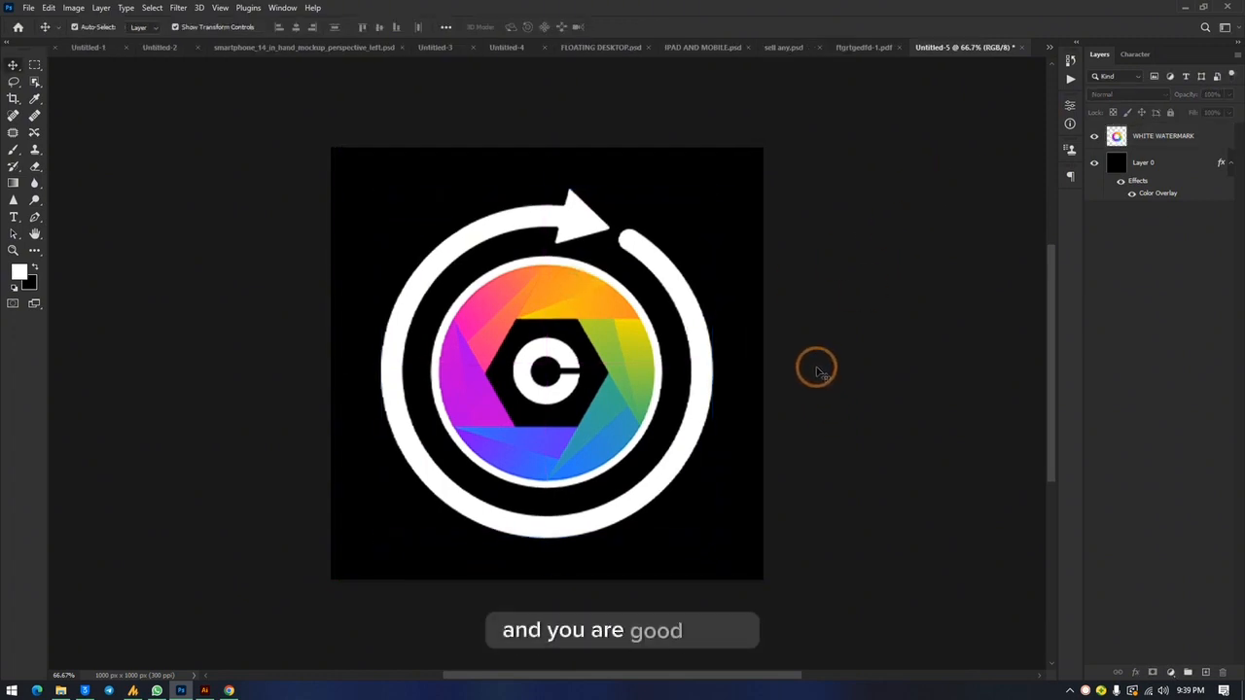
{"action": "left_click", "coordinate": [697, 188]}
{"action": "left_click", "coordinate": [878, 248]}
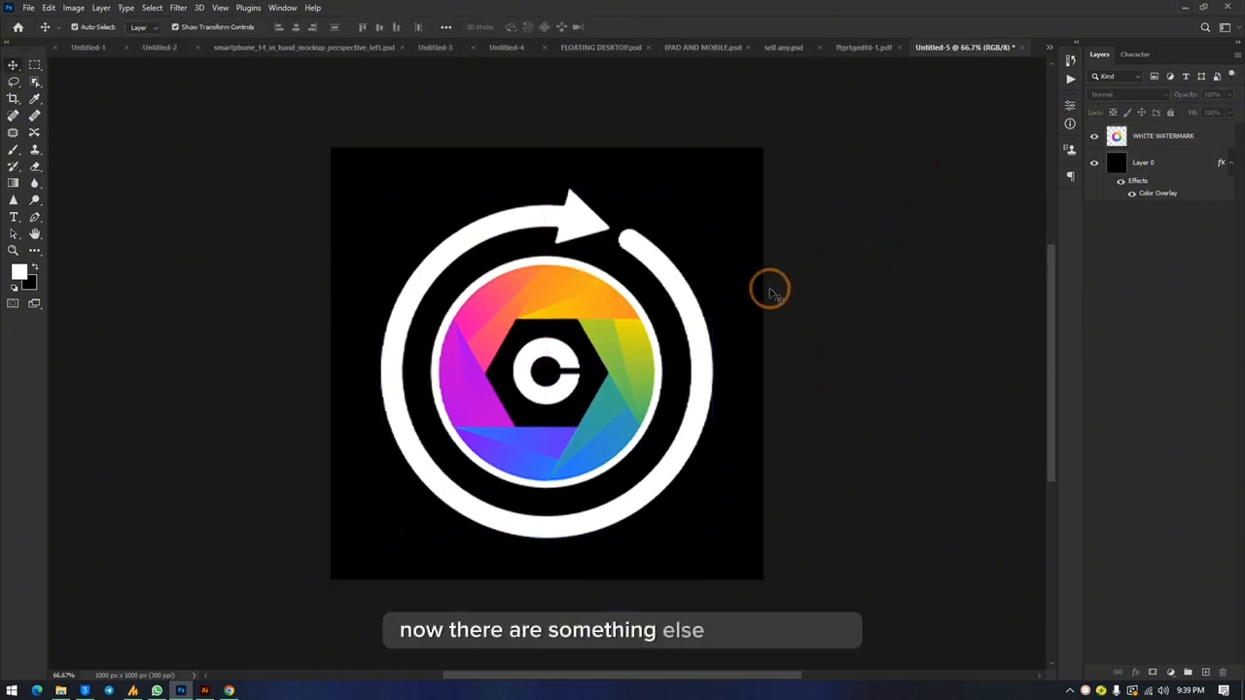
Step: Fill the icon's white arrow ring and the thin white circle inside it with black using the Paint Bucket
{"action": "left_click", "coordinate": [577, 302]}
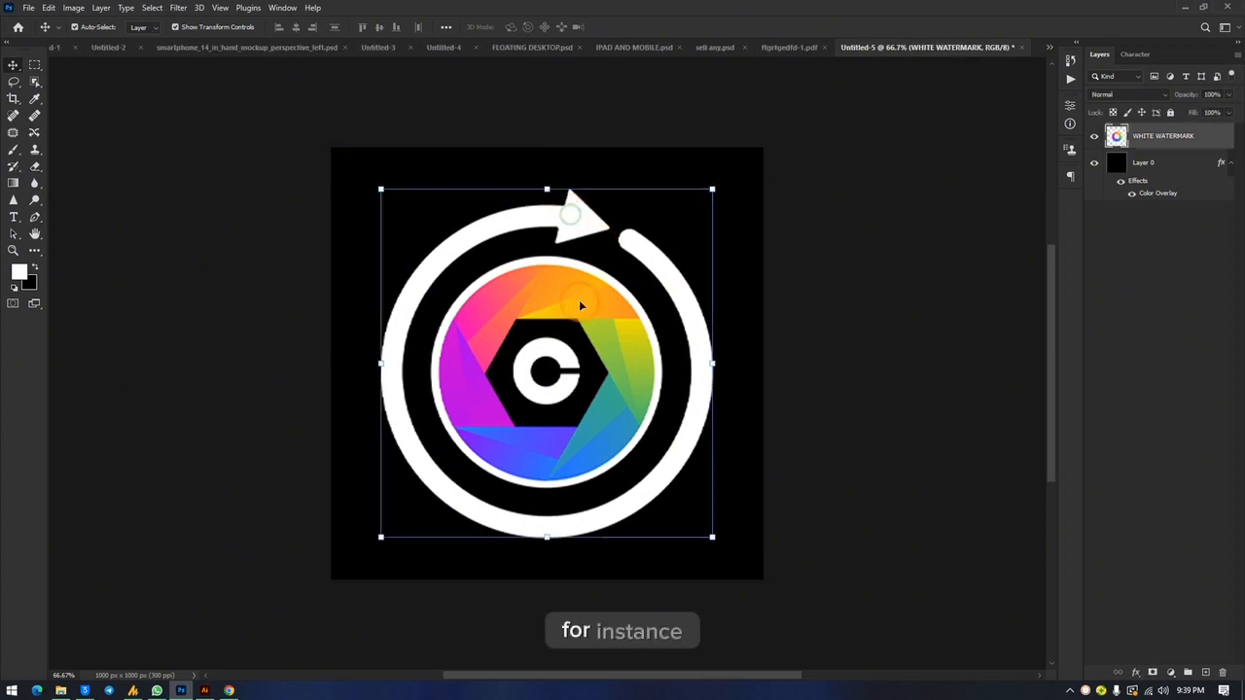
{"action": "left_click", "coordinate": [35, 251]}
{"action": "left_click", "coordinate": [35, 269]}
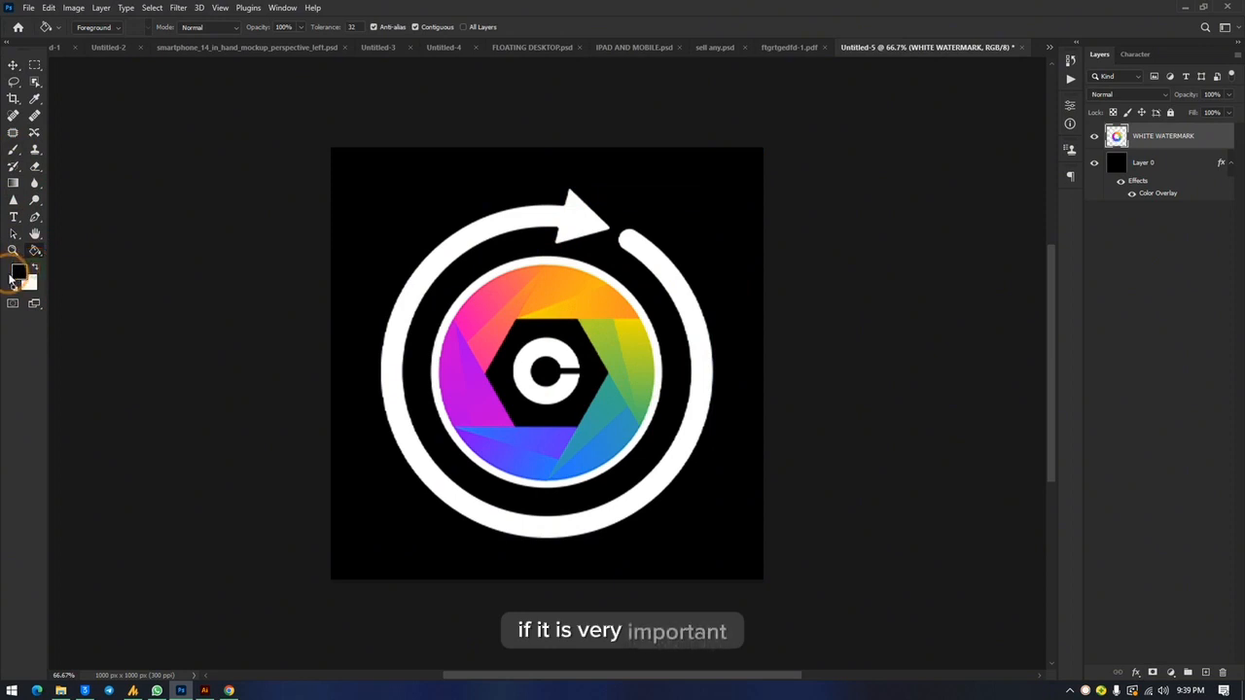
{"action": "left_click", "coordinate": [587, 226]}
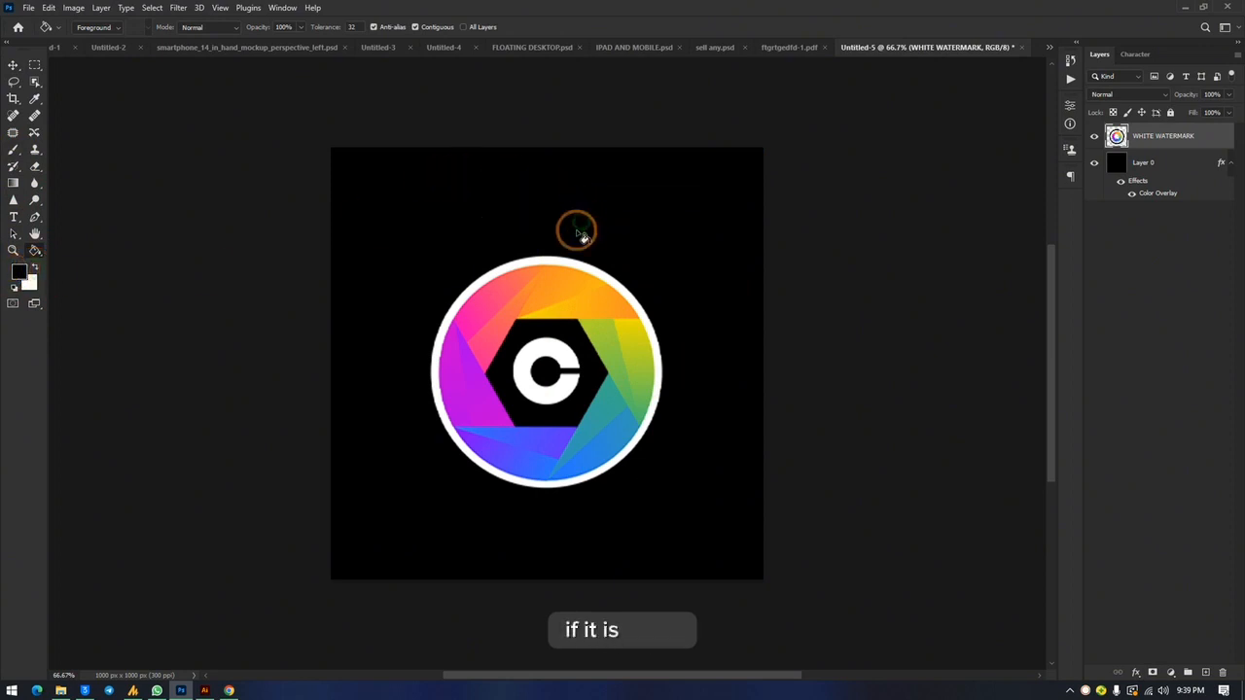
{"action": "left_click", "coordinate": [576, 269]}
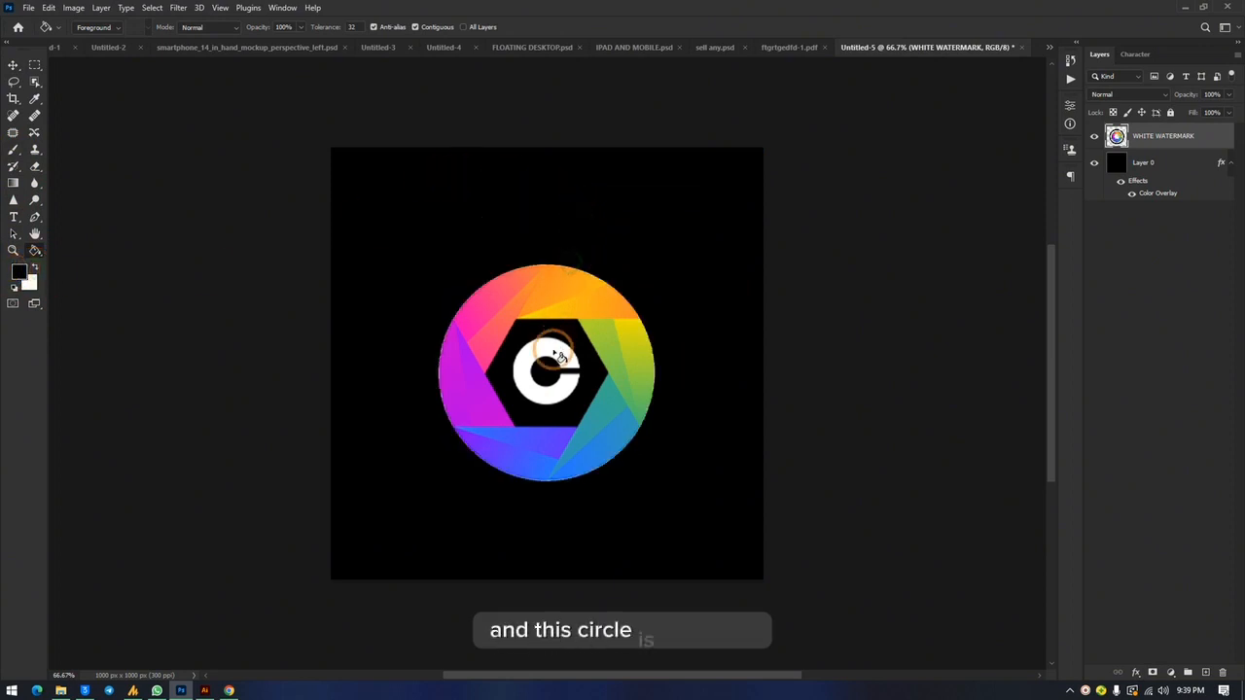
Step: Set Layer 0's Color Overlay colour to white, apply the layer style and return to the Move tool
{"action": "left_click", "coordinate": [1192, 163]}
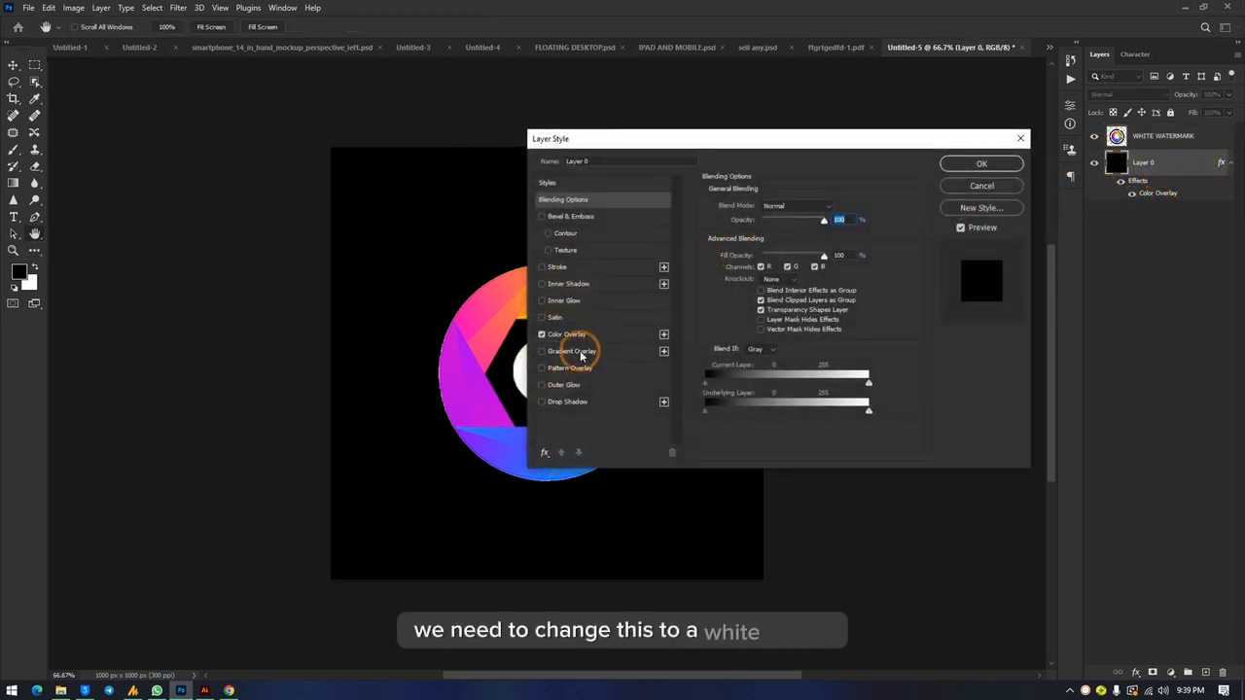
{"action": "left_click", "coordinate": [588, 339]}
{"action": "left_click", "coordinate": [836, 207]}
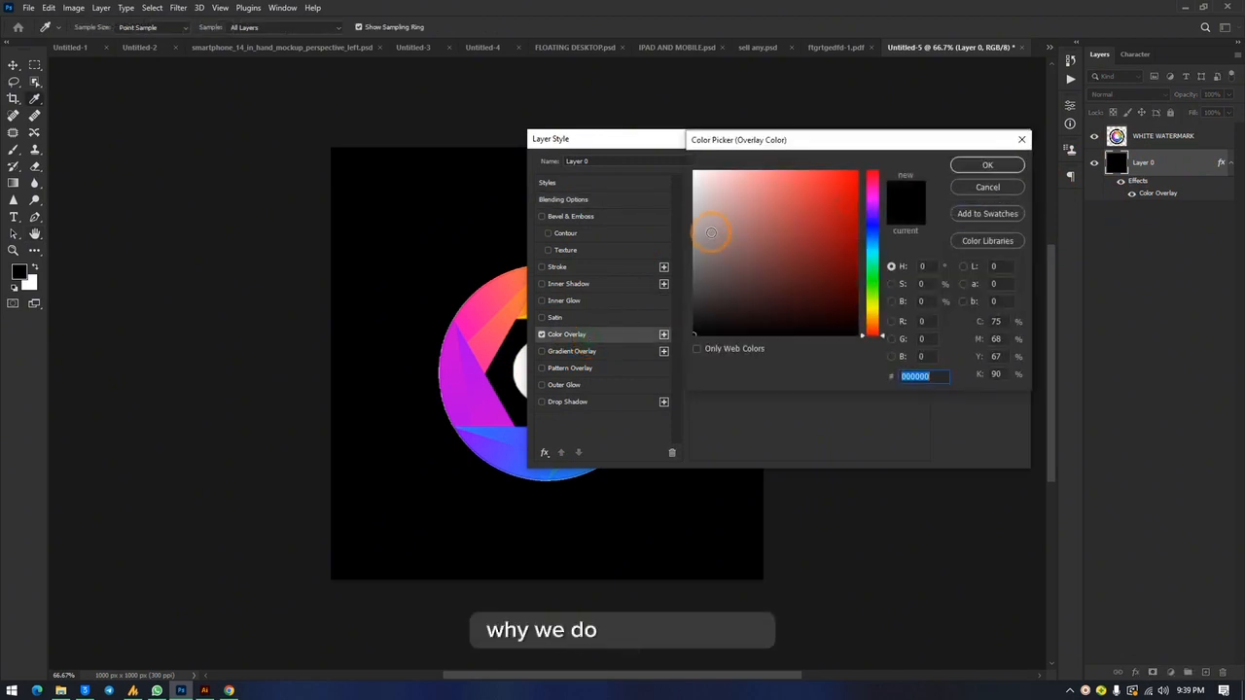
{"action": "left_click", "coordinate": [694, 173]}
{"action": "left_click", "coordinate": [978, 166]}
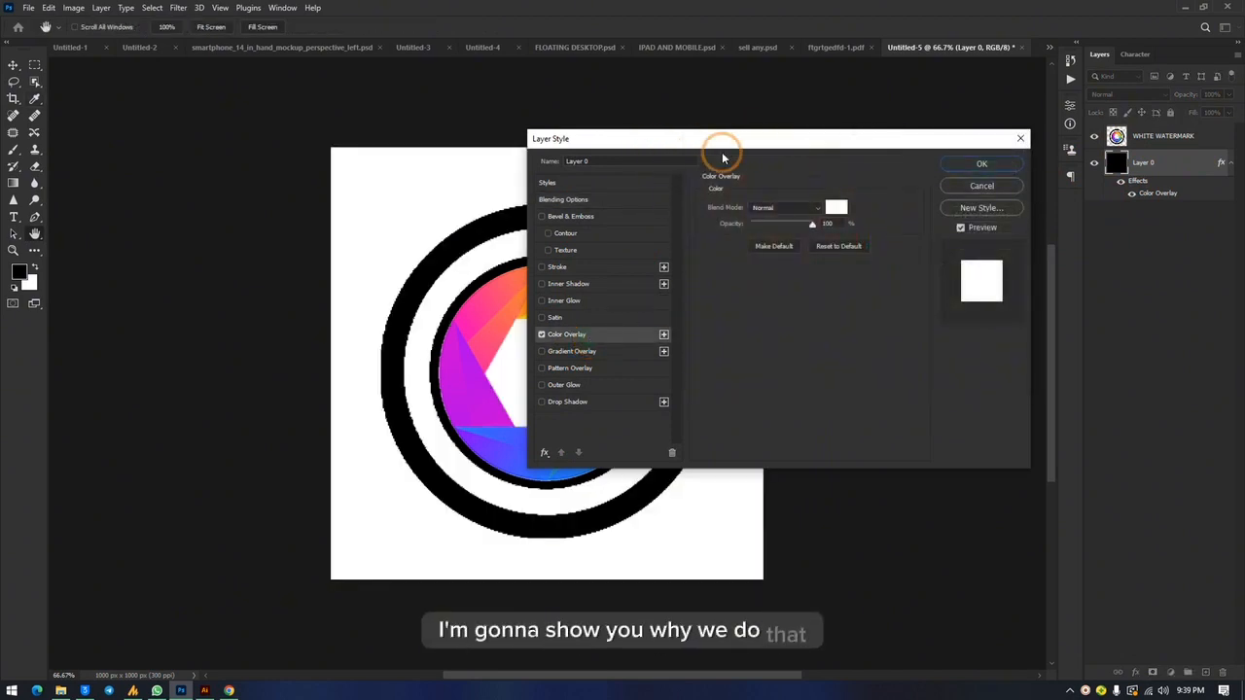
{"action": "left_click", "coordinate": [972, 165]}
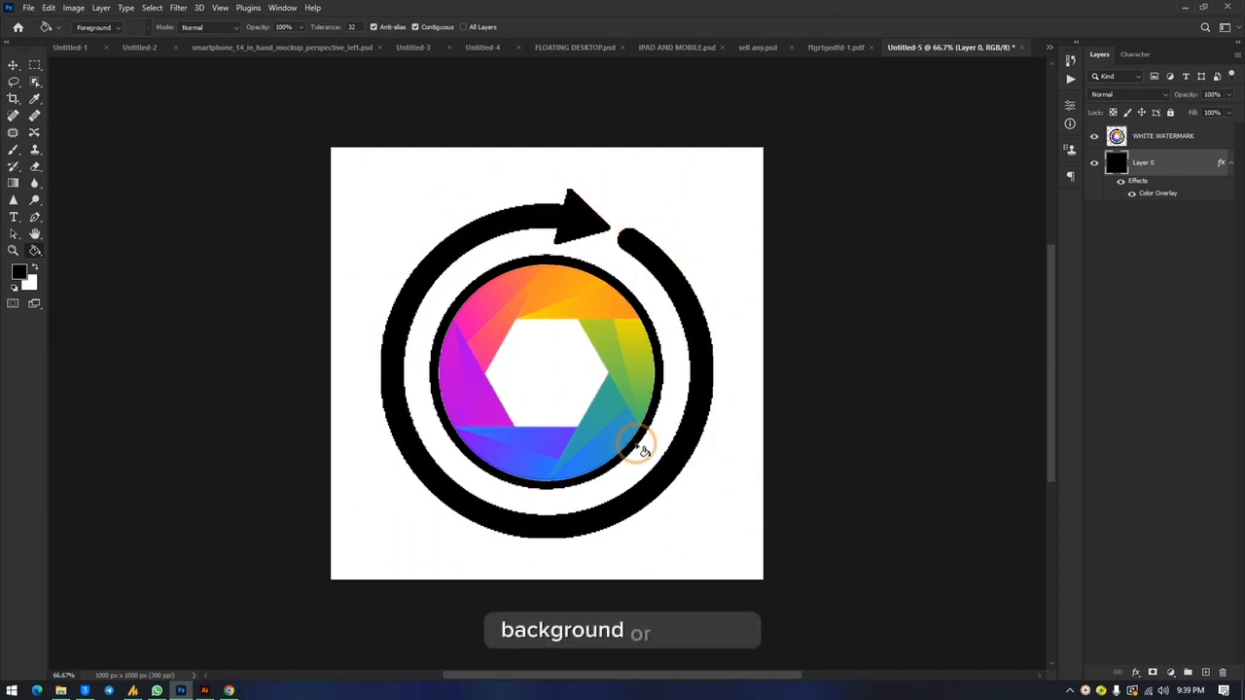
{"action": "left_click", "coordinate": [15, 70]}
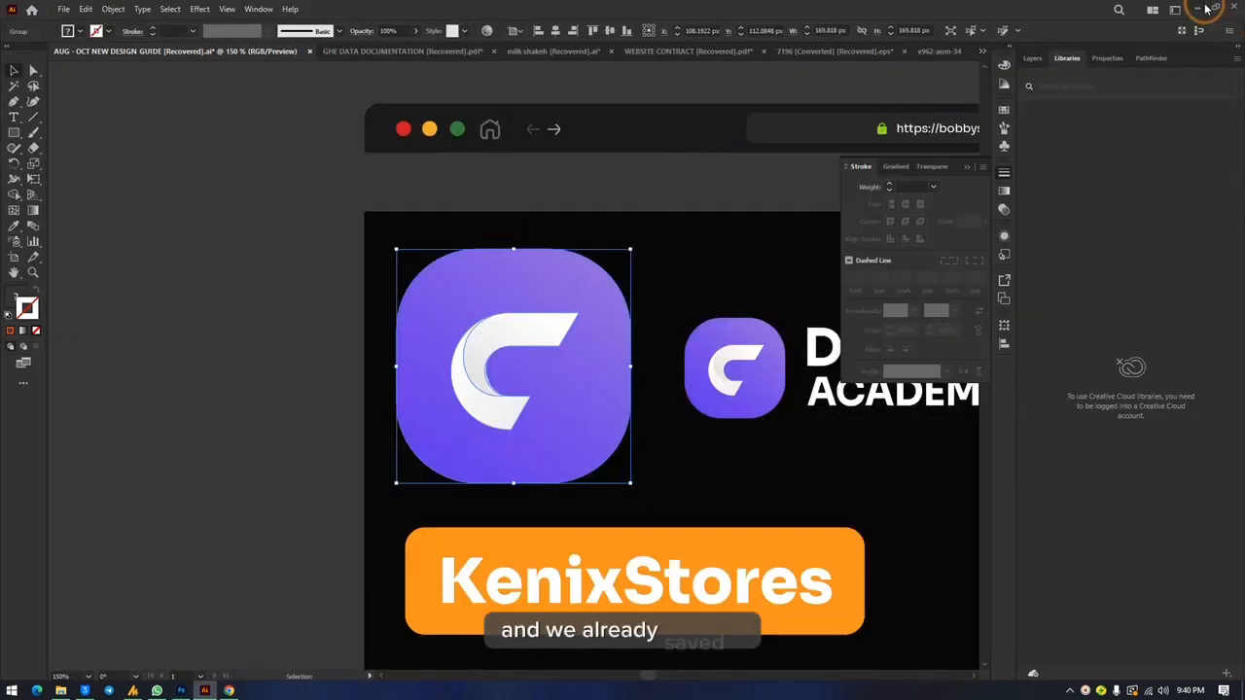
Step: Deselect the purple C icon in Illustrator, then switch to Chrome and view the WordPress site's Plugins page
{"action": "left_click", "coordinate": [300, 281]}
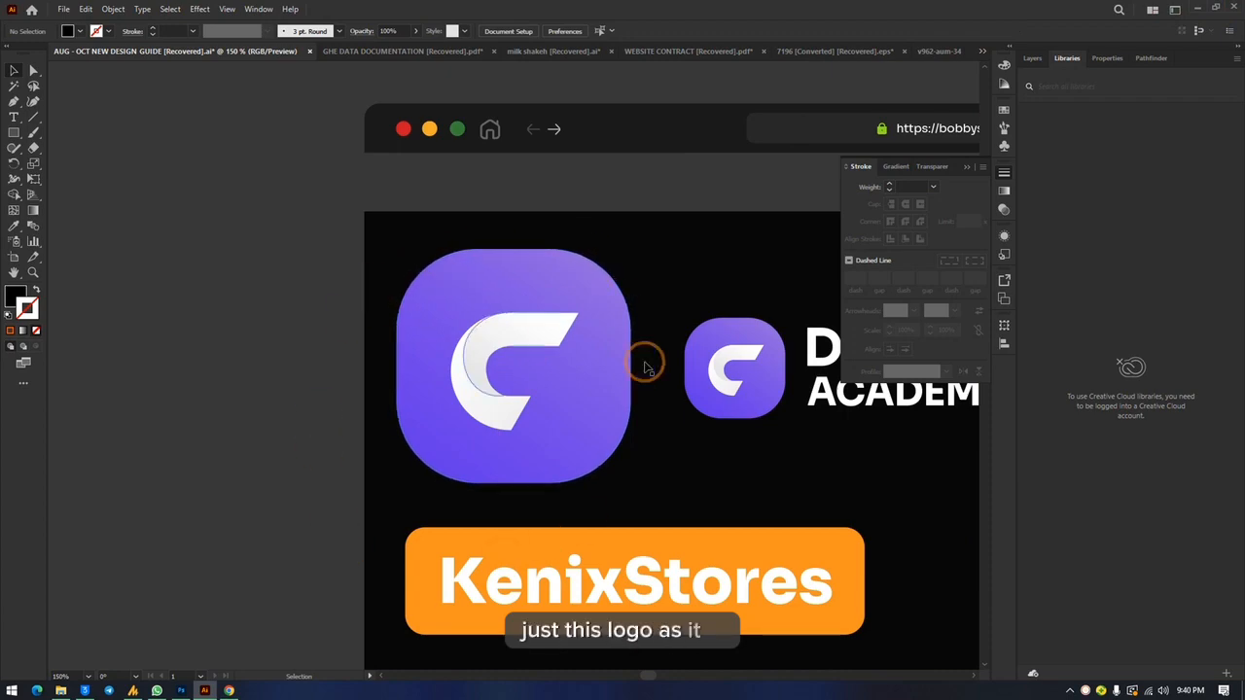
{"action": "left_click", "coordinate": [1196, 7]}
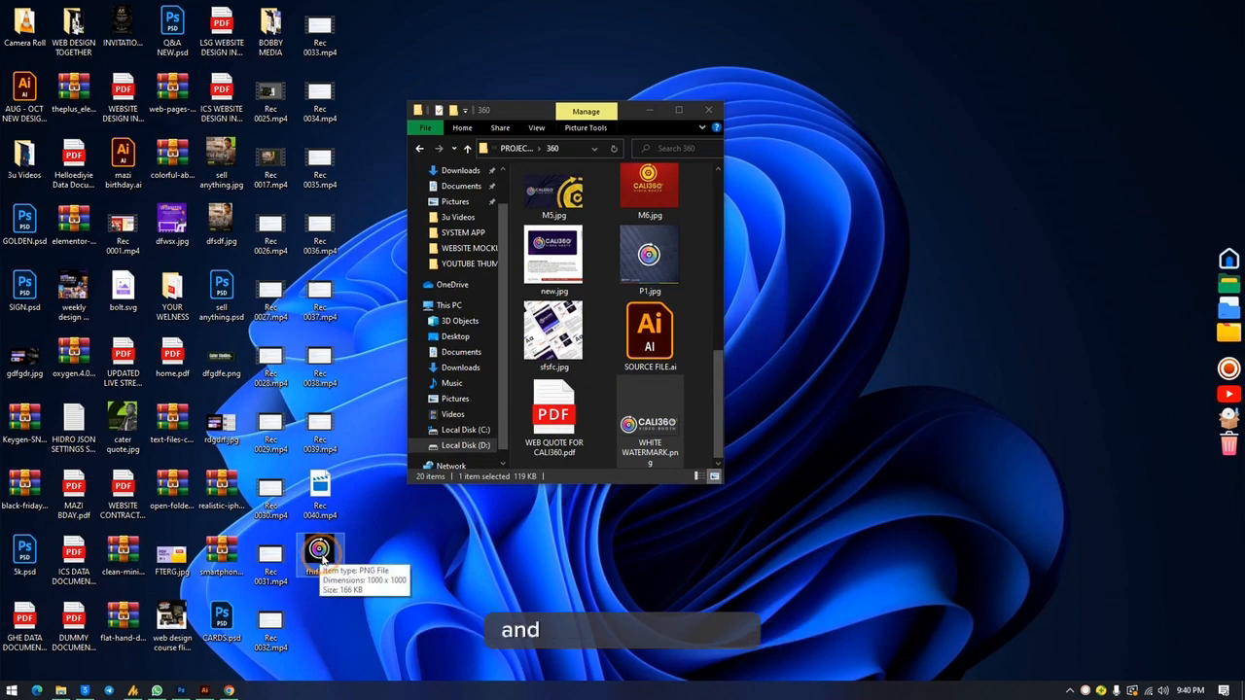
{"action": "left_click", "coordinate": [228, 691]}
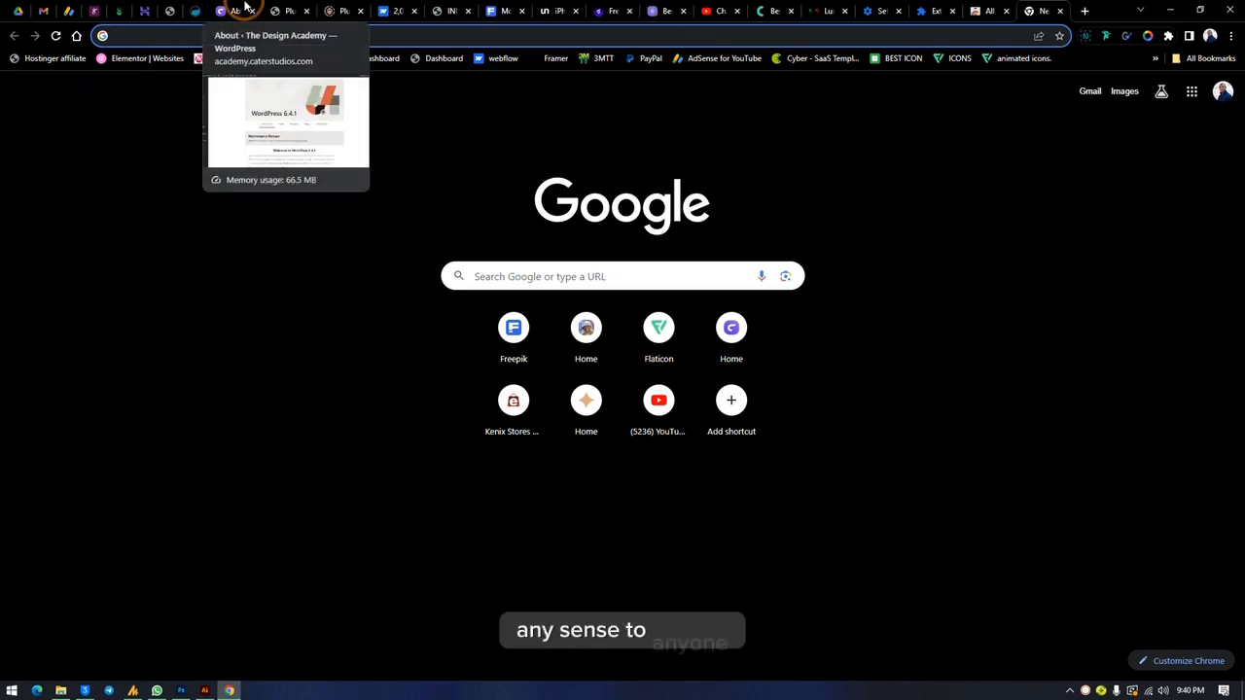
{"action": "left_click", "coordinate": [285, 11]}
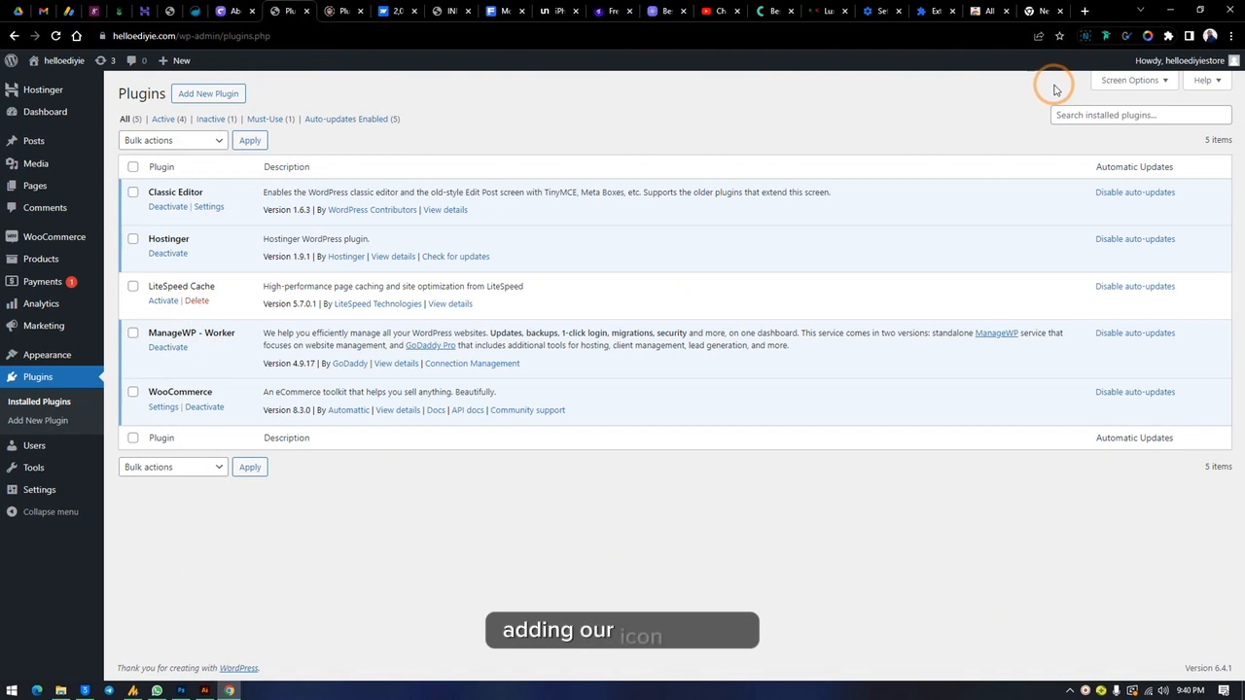
Step: Open the Flaticon interface icons page in a new browser tab and search it for "tree"
{"action": "left_click", "coordinate": [1038, 10]}
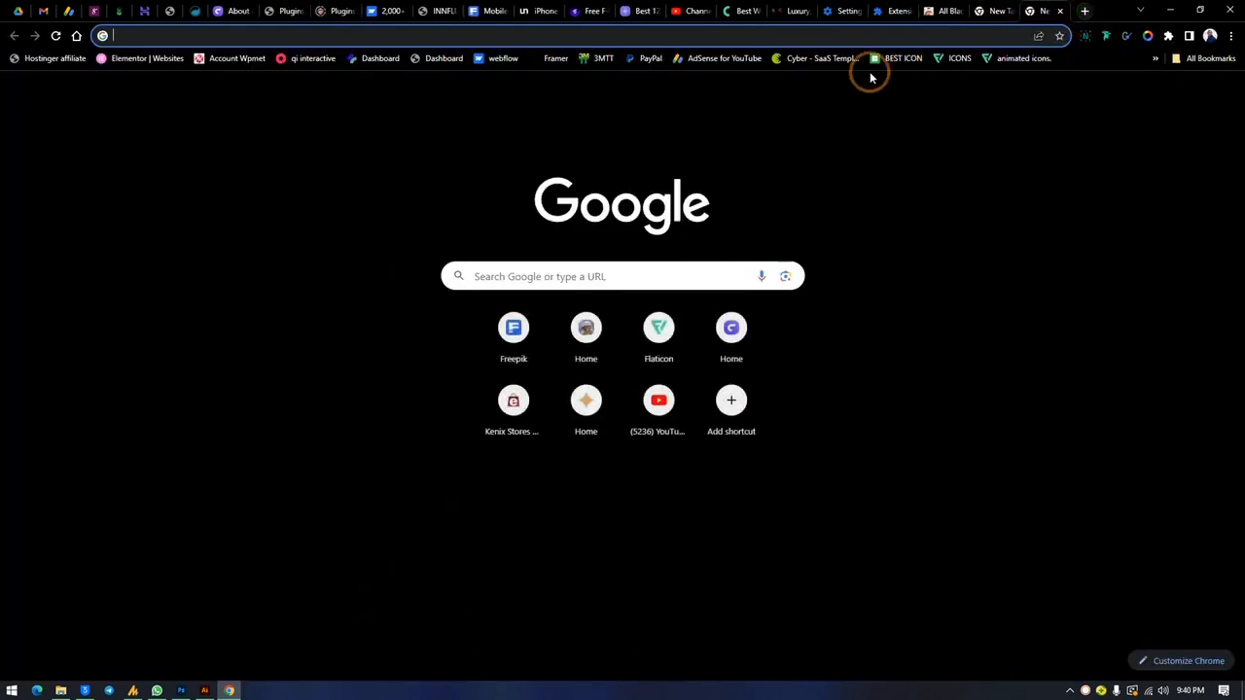
{"action": "left_click", "coordinate": [959, 57]}
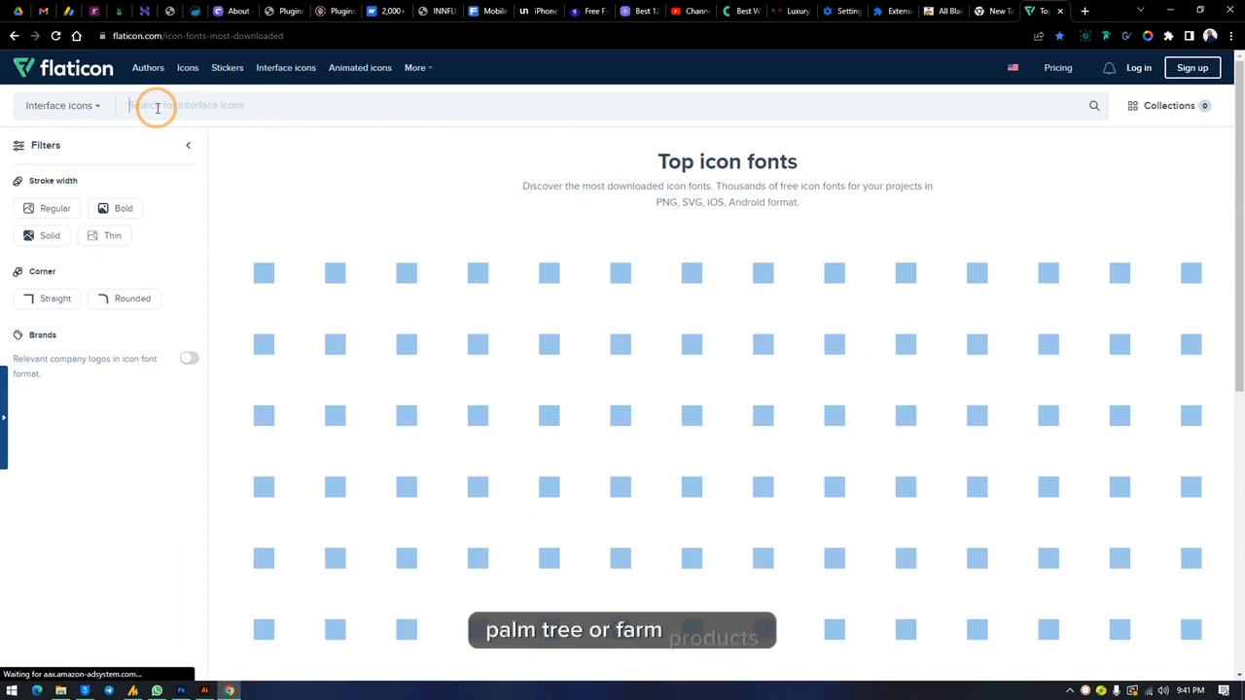
{"action": "type", "text": "tree"}
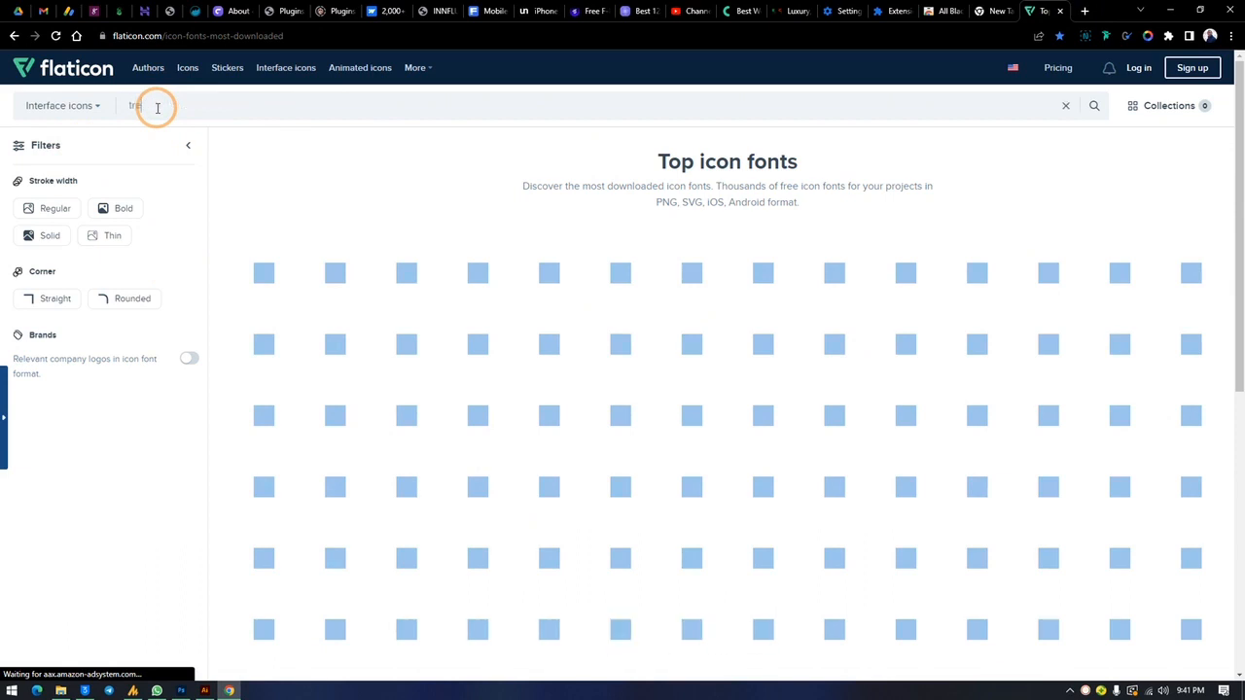
{"action": "key", "text": "Return"}
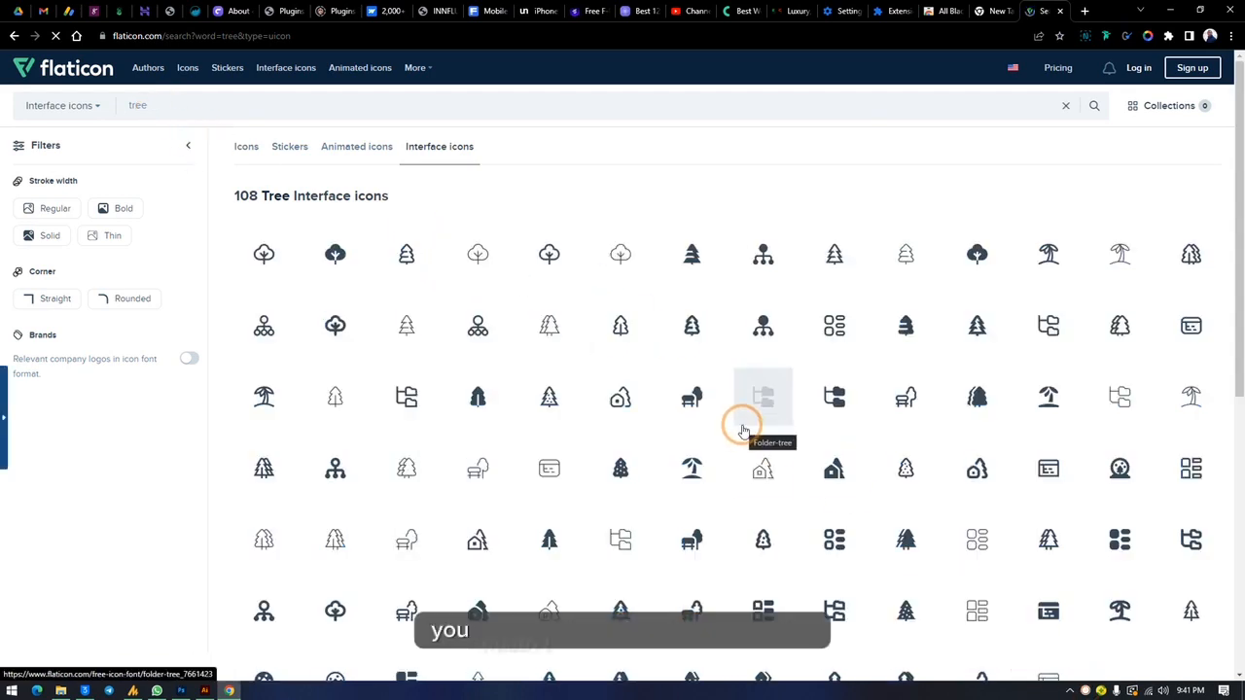
Step: Open the solid Trees free interface icon from the search results and download it as a PNG
{"action": "left_click", "coordinate": [978, 400]}
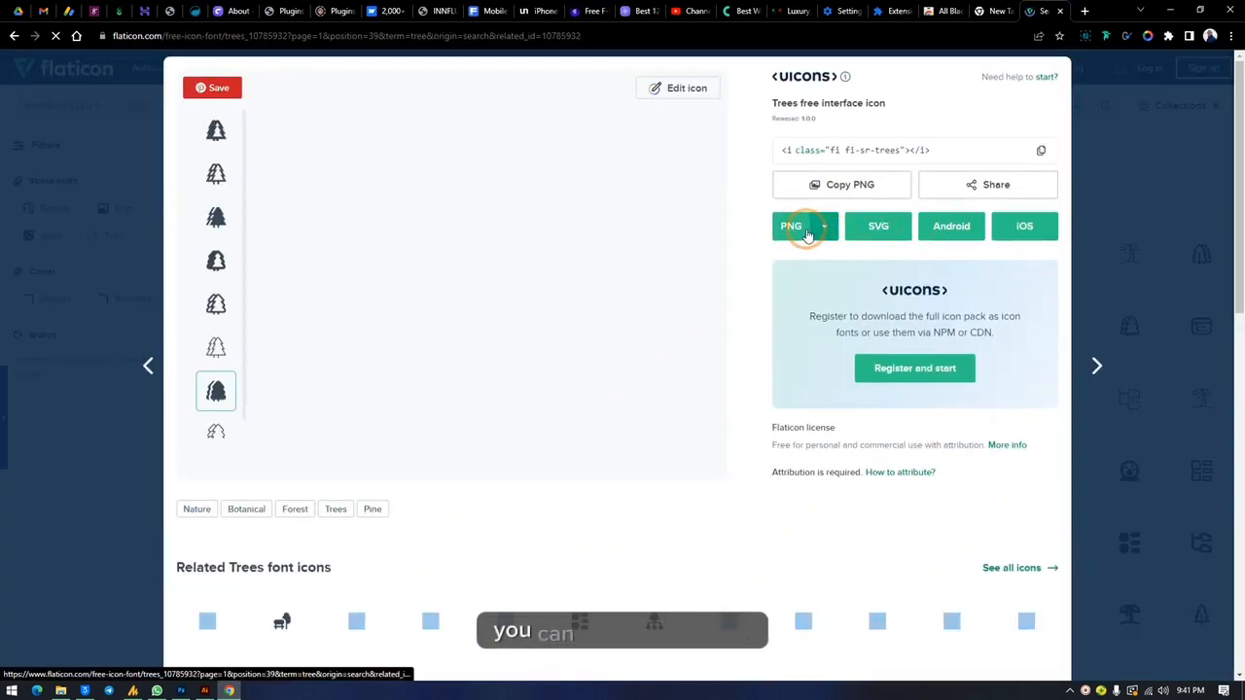
{"action": "left_click", "coordinate": [793, 229]}
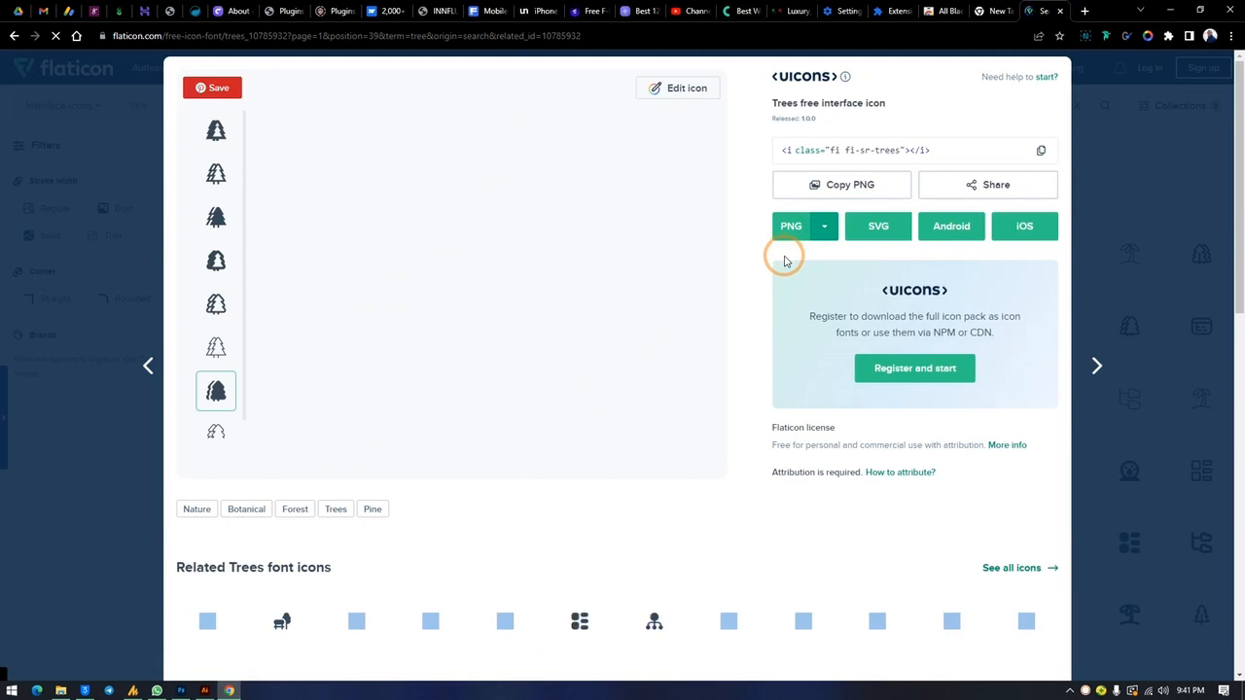
{"action": "left_click", "coordinate": [512, 328]}
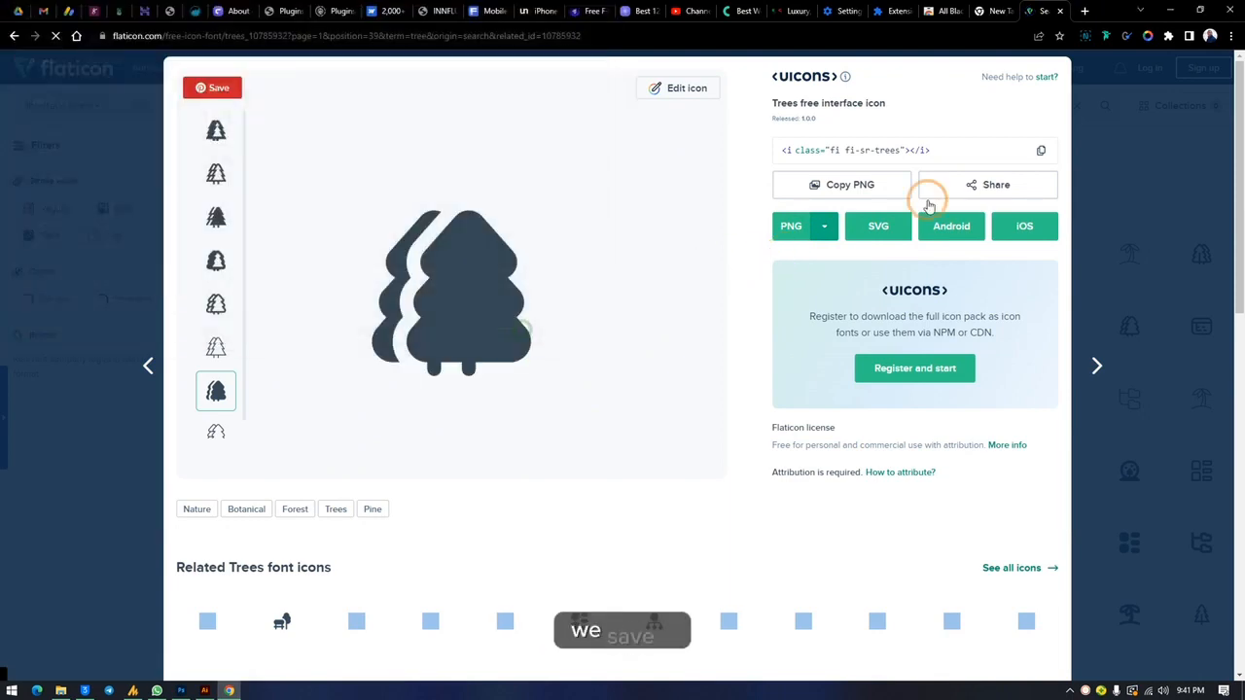
Step: Place the downloaded trees icon in the Photoshop canvas at 1333.33% to fill it, and hide the WHITE WATERMARK and Layer 0 layers
{"action": "left_click", "coordinate": [1168, 11]}
{"action": "left_click_drag", "start_coordinate": [327, 618], "coordinate": [629, 363]}
{"action": "left_click_drag", "start_coordinate": [546, 340], "coordinate": [571, 157]}
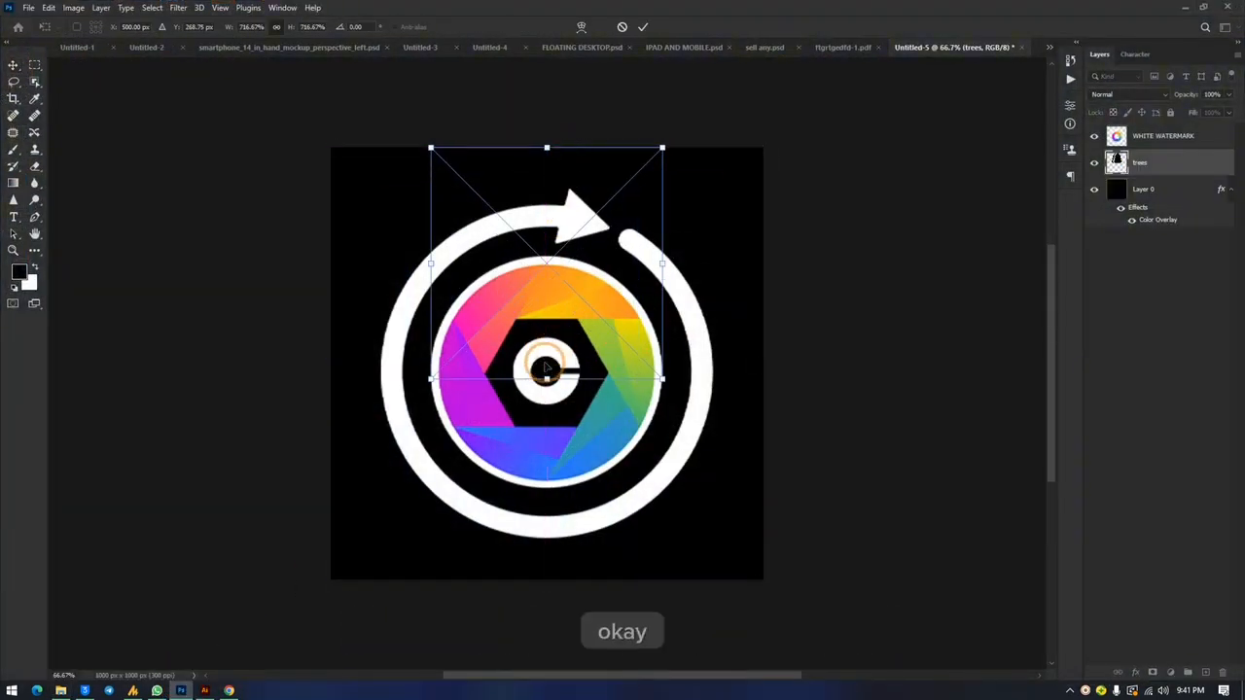
{"action": "left_click_drag", "start_coordinate": [547, 376], "coordinate": [576, 576]}
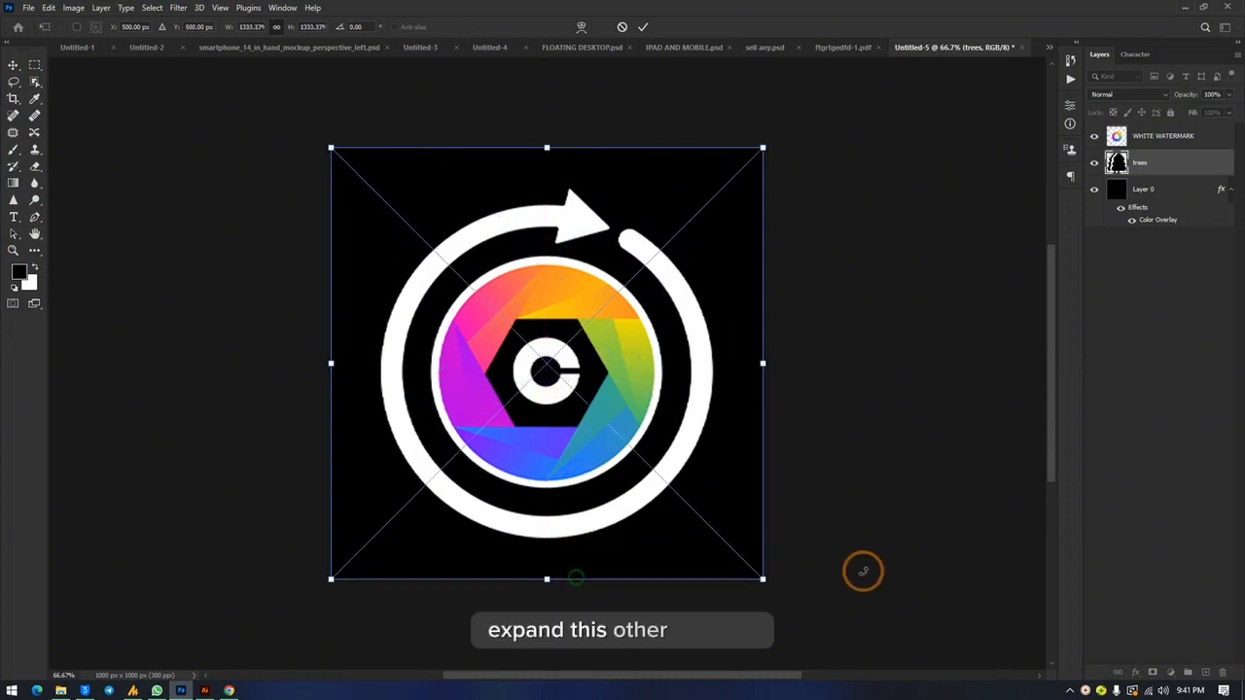
{"action": "key", "text": "Return"}
{"action": "left_click", "coordinate": [1092, 191]}
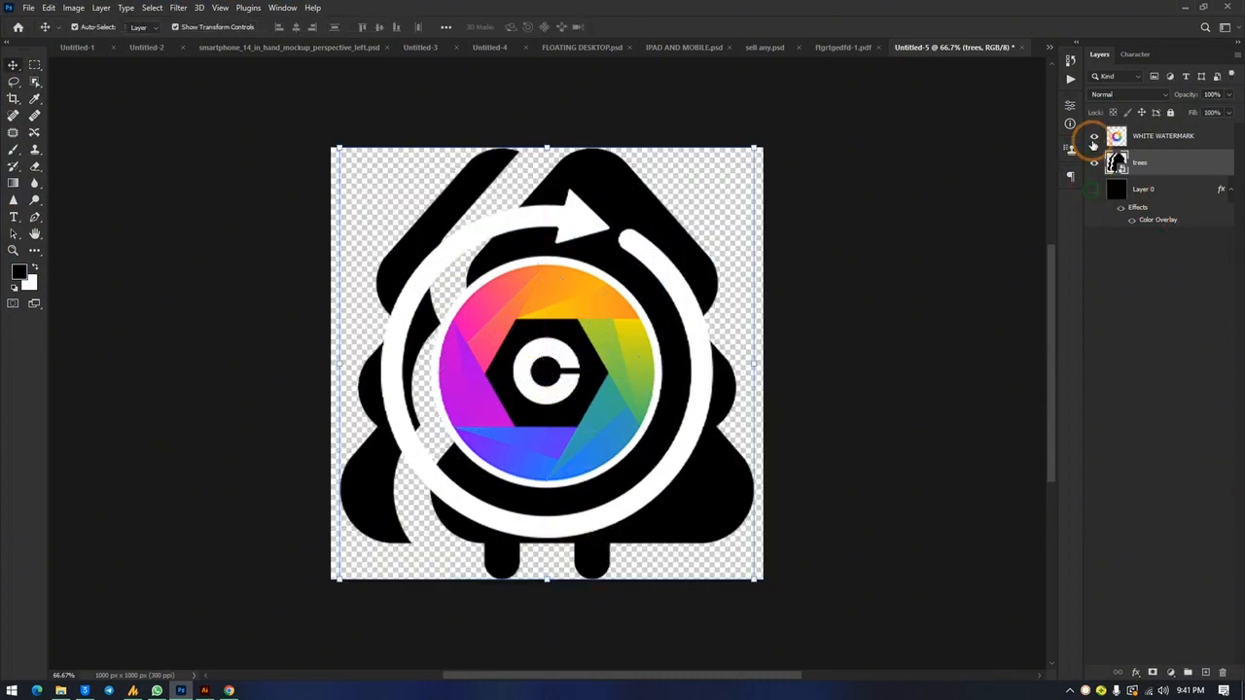
{"action": "left_click", "coordinate": [1094, 136]}
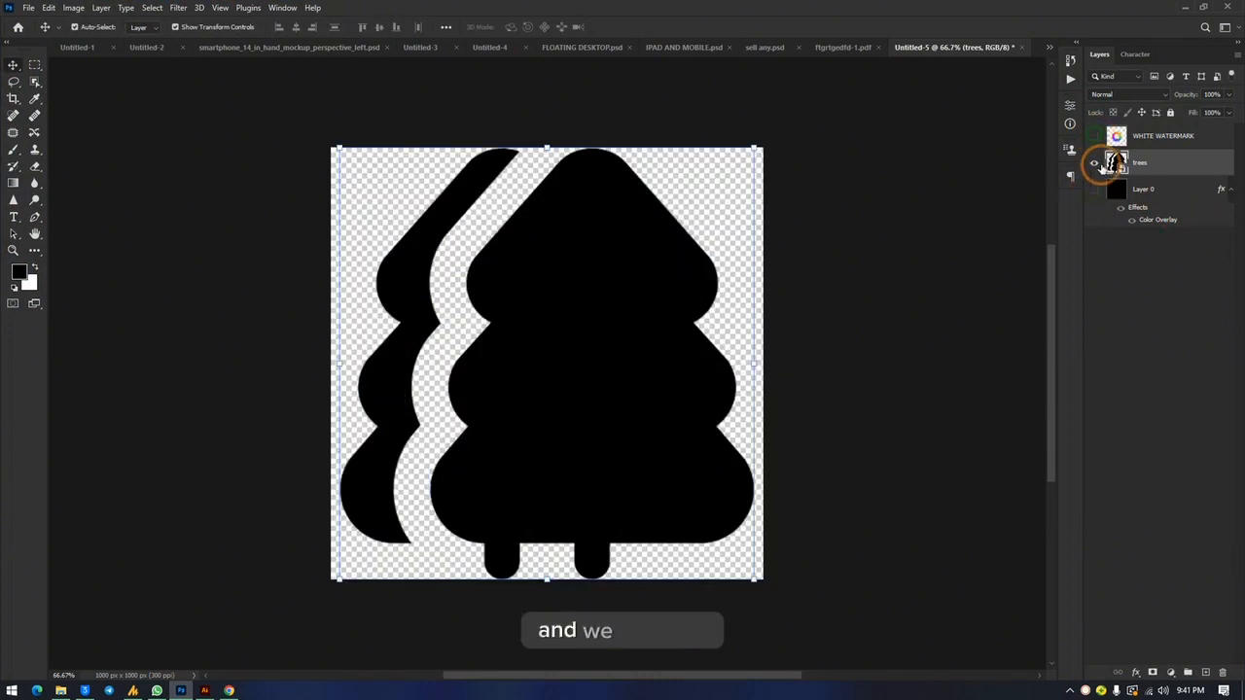
Step: Add a Color Overlay in dark green #308307 to the trees layer
{"action": "double_click", "coordinate": [1187, 170]}
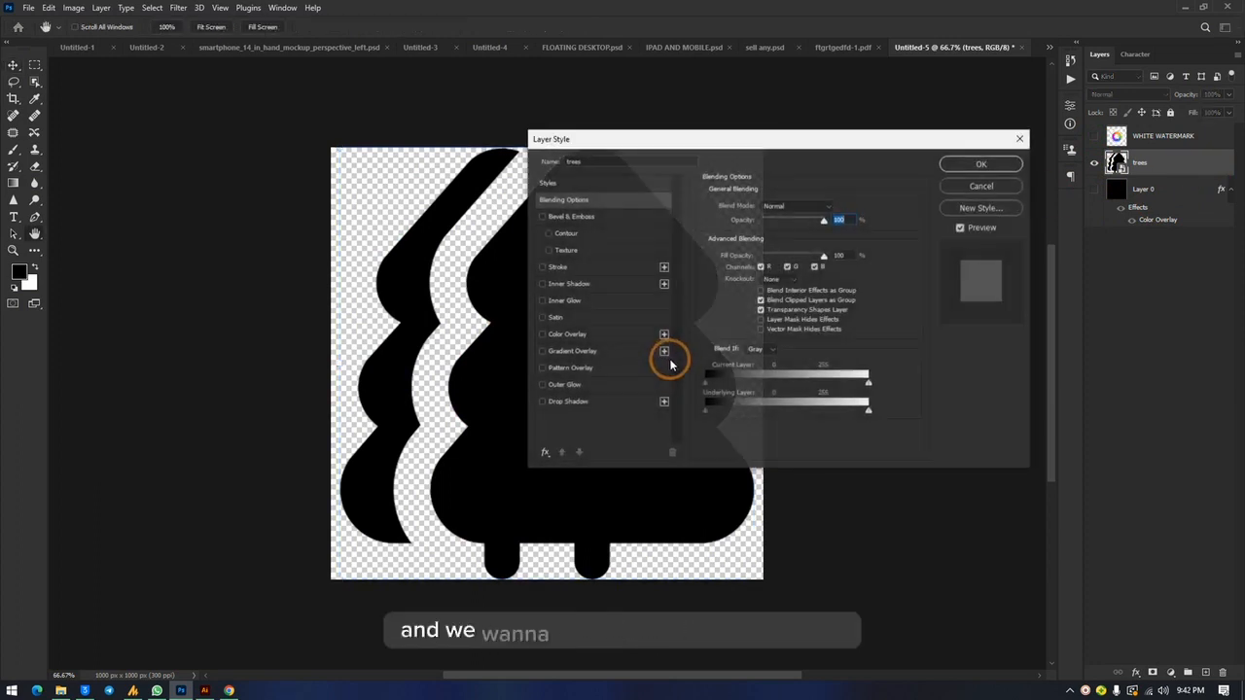
{"action": "left_click", "coordinate": [592, 337]}
{"action": "left_click", "coordinate": [836, 202]}
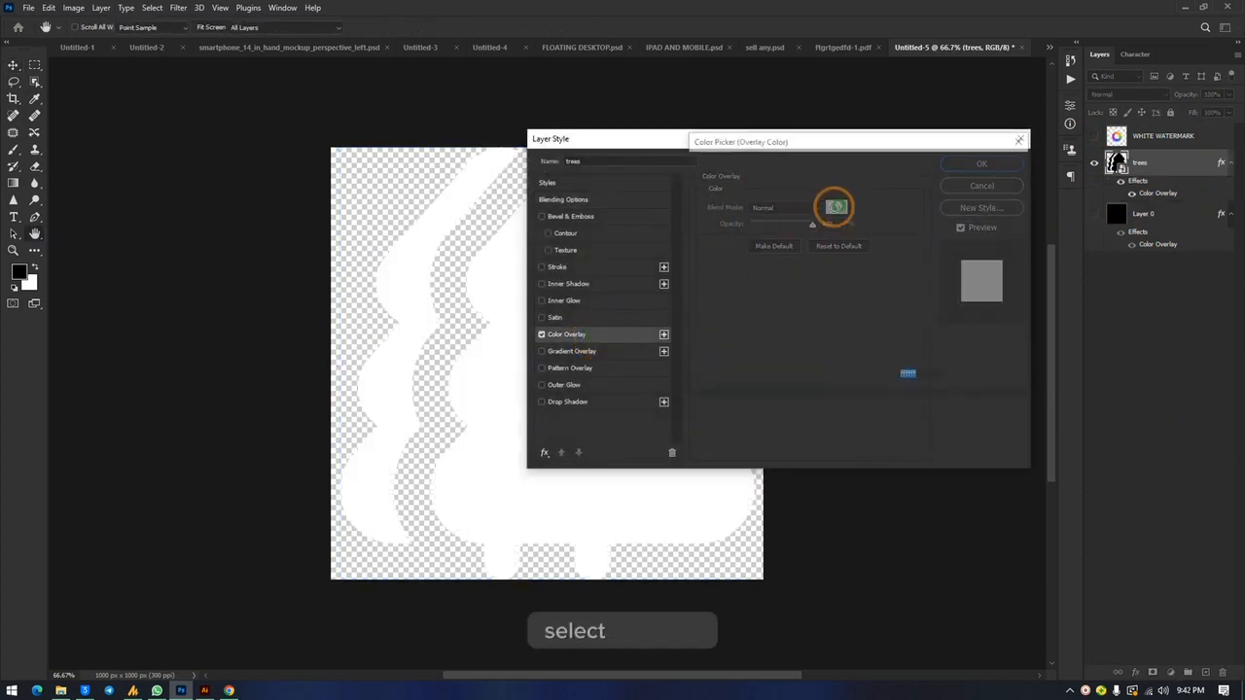
{"action": "left_click_drag", "start_coordinate": [873, 287], "coordinate": [873, 293]}
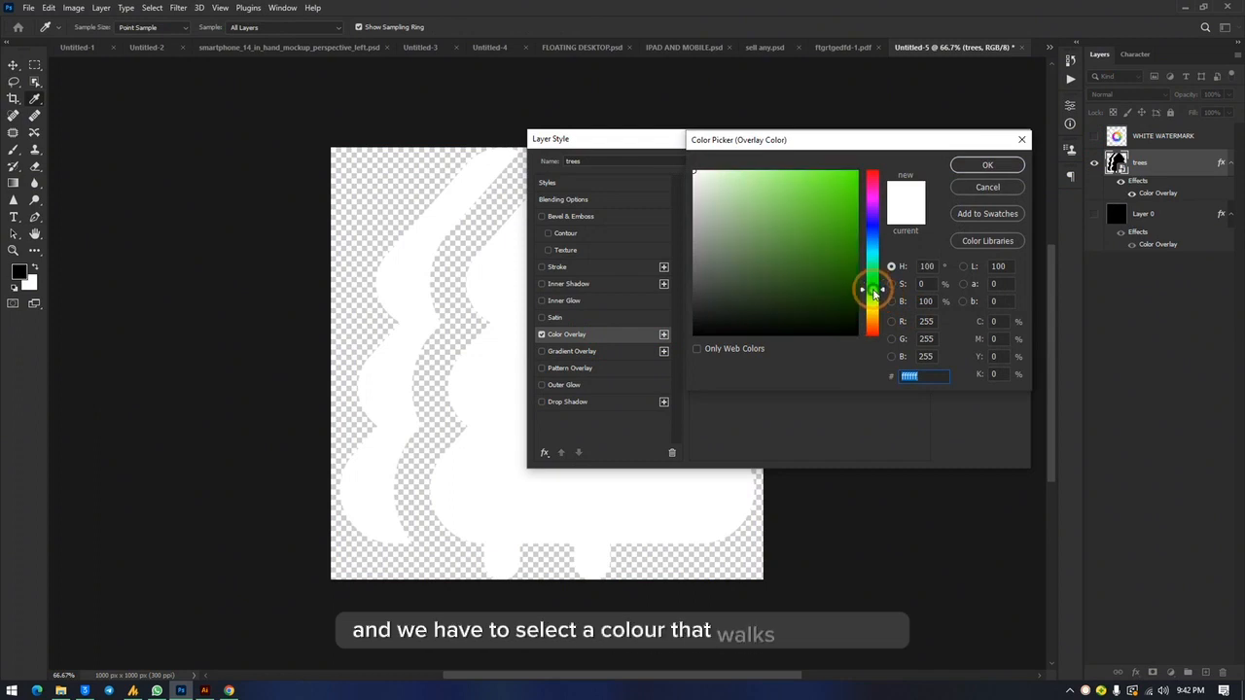
{"action": "left_click_drag", "start_coordinate": [827, 257], "coordinate": [836, 250]}
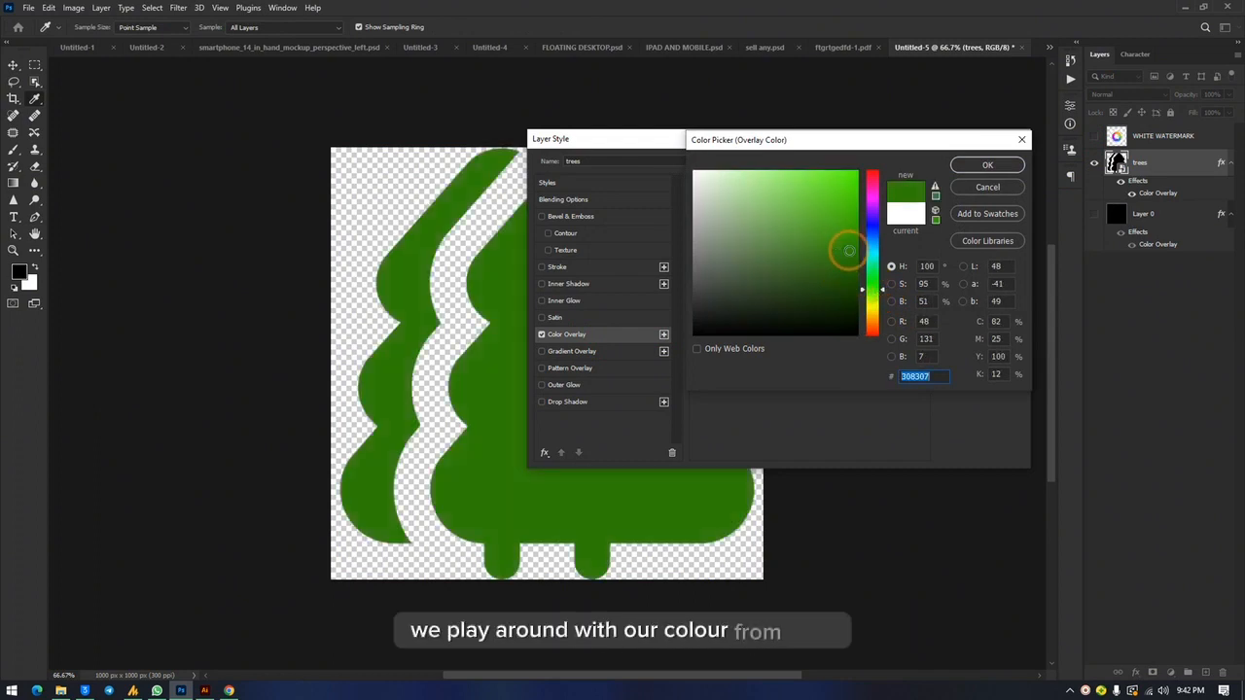
{"action": "left_click", "coordinate": [969, 173]}
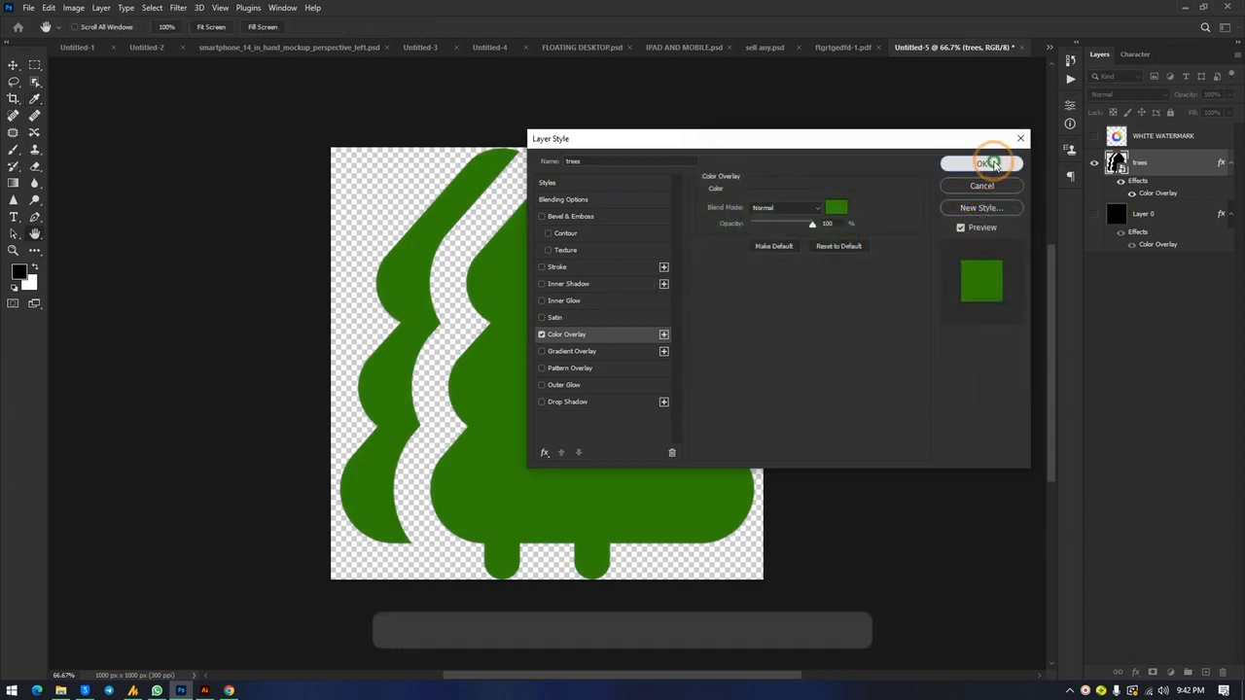
{"action": "left_click", "coordinate": [983, 162]}
Step: Show Layer 0, shift it to cover only the canvas's left half, and duplicate it onto the right half
{"action": "left_click", "coordinate": [1095, 215]}
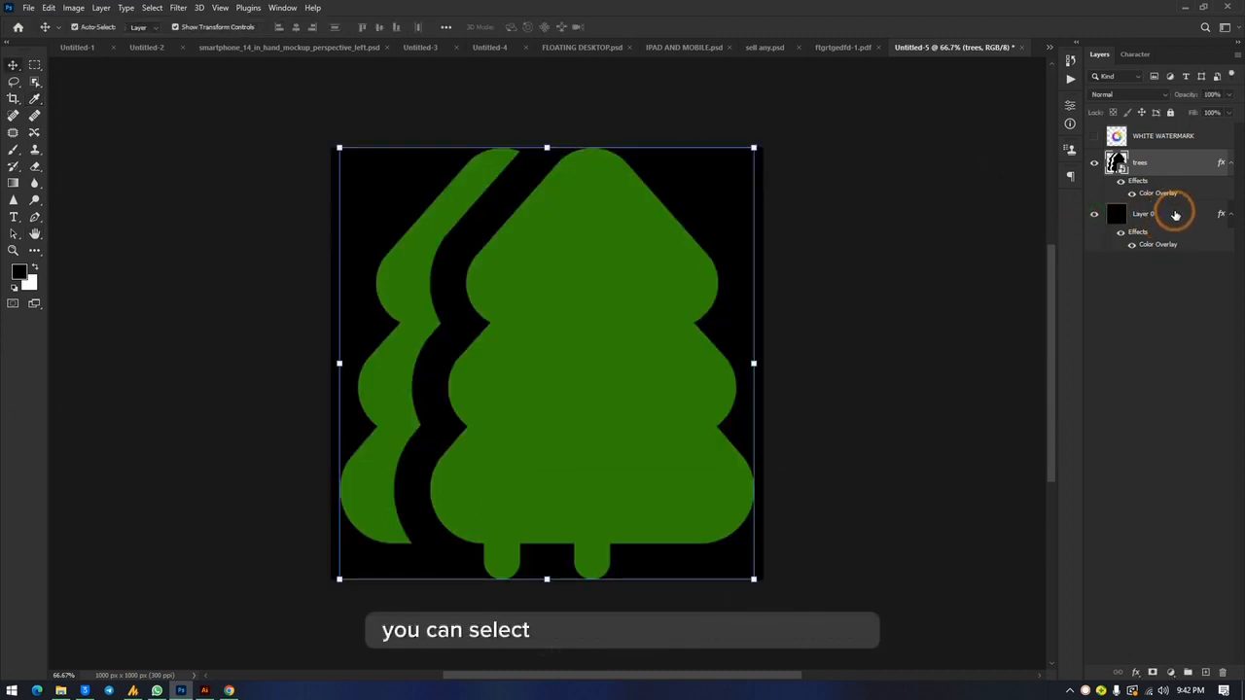
{"action": "left_click", "coordinate": [1177, 214]}
{"action": "left_click_drag", "start_coordinate": [731, 231], "coordinate": [514, 222]}
{"action": "left_click_drag", "start_coordinate": [361, 214], "coordinate": [808, 222]}
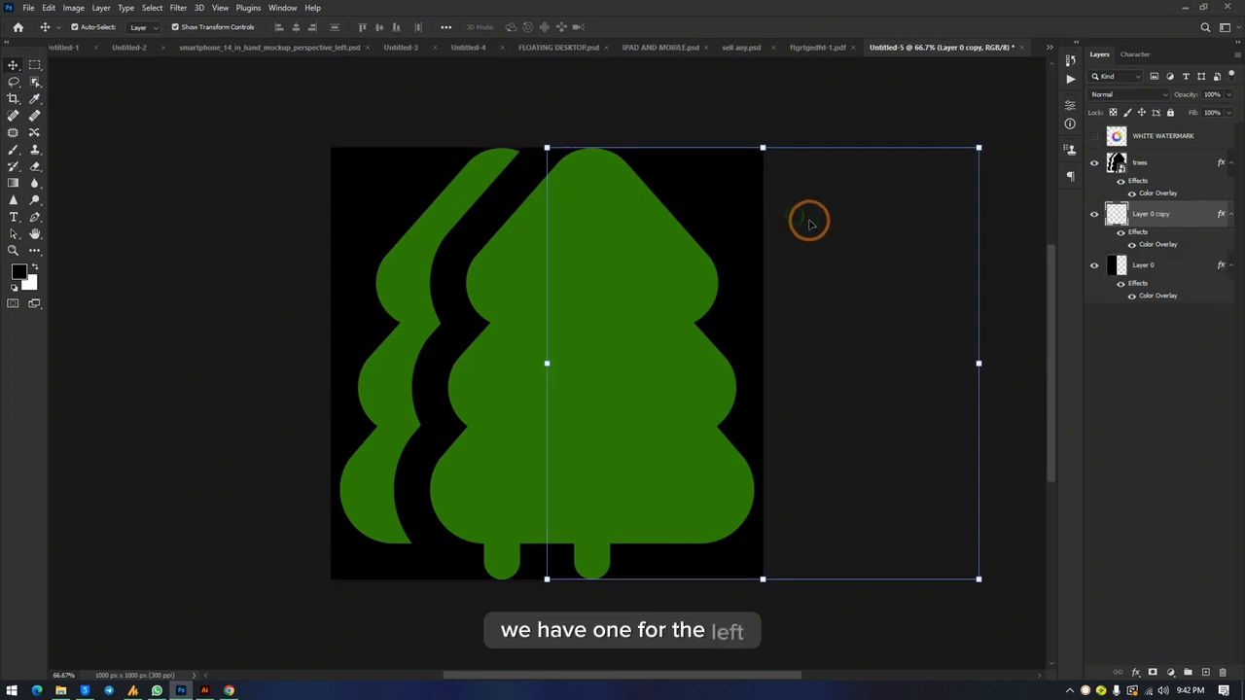
Step: Change the Color Overlay of Layer 0 copy to white #ffffff and deselect the layer
{"action": "double_click", "coordinate": [1191, 214]}
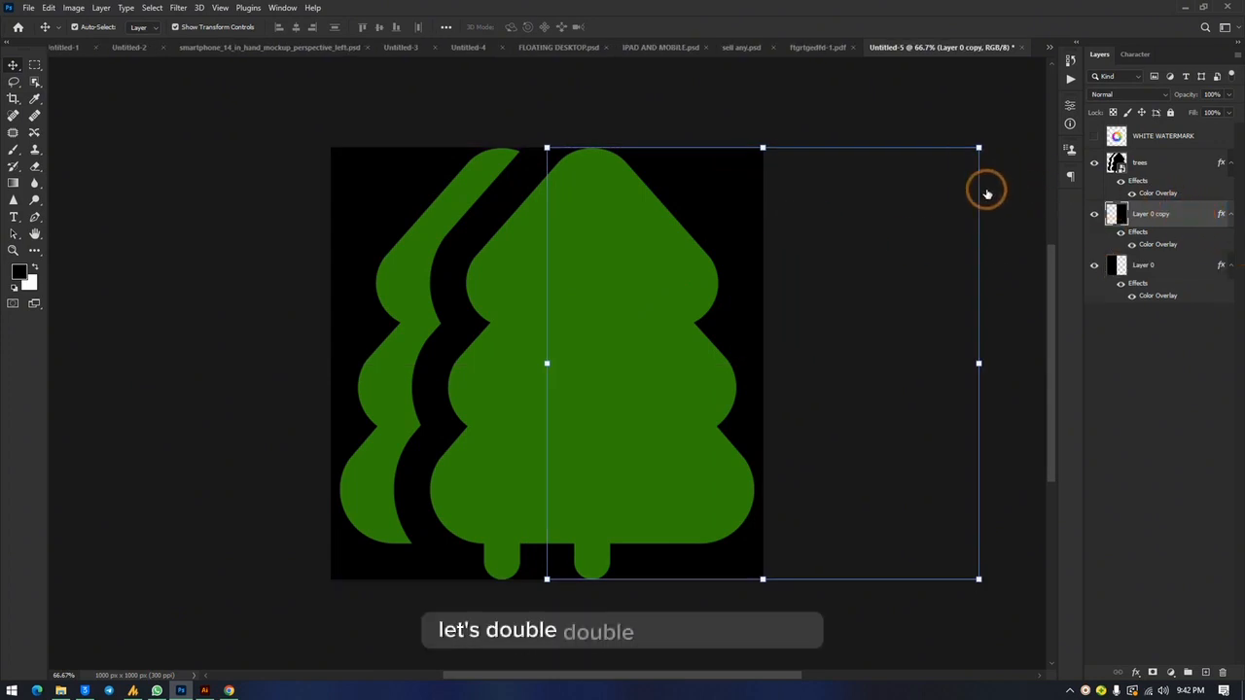
{"action": "left_click", "coordinate": [573, 334]}
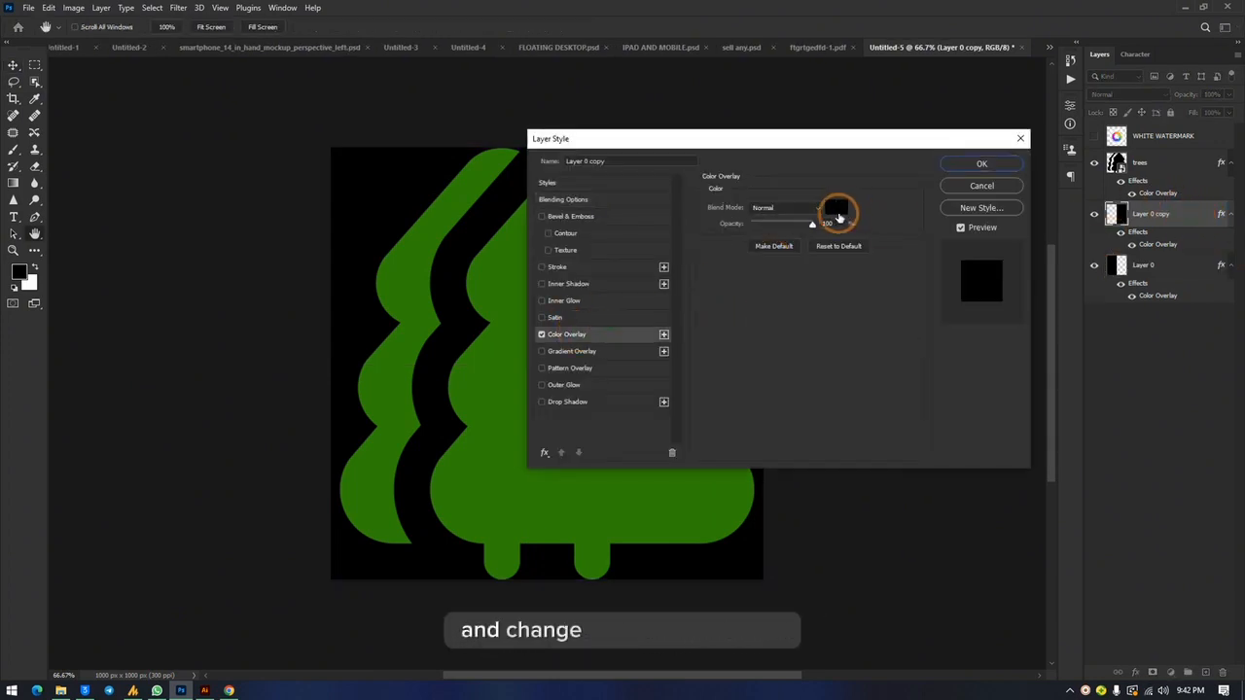
{"action": "left_click", "coordinate": [833, 210]}
{"action": "left_click_drag", "start_coordinate": [735, 198], "coordinate": [681, 160]}
{"action": "left_click", "coordinate": [984, 165]}
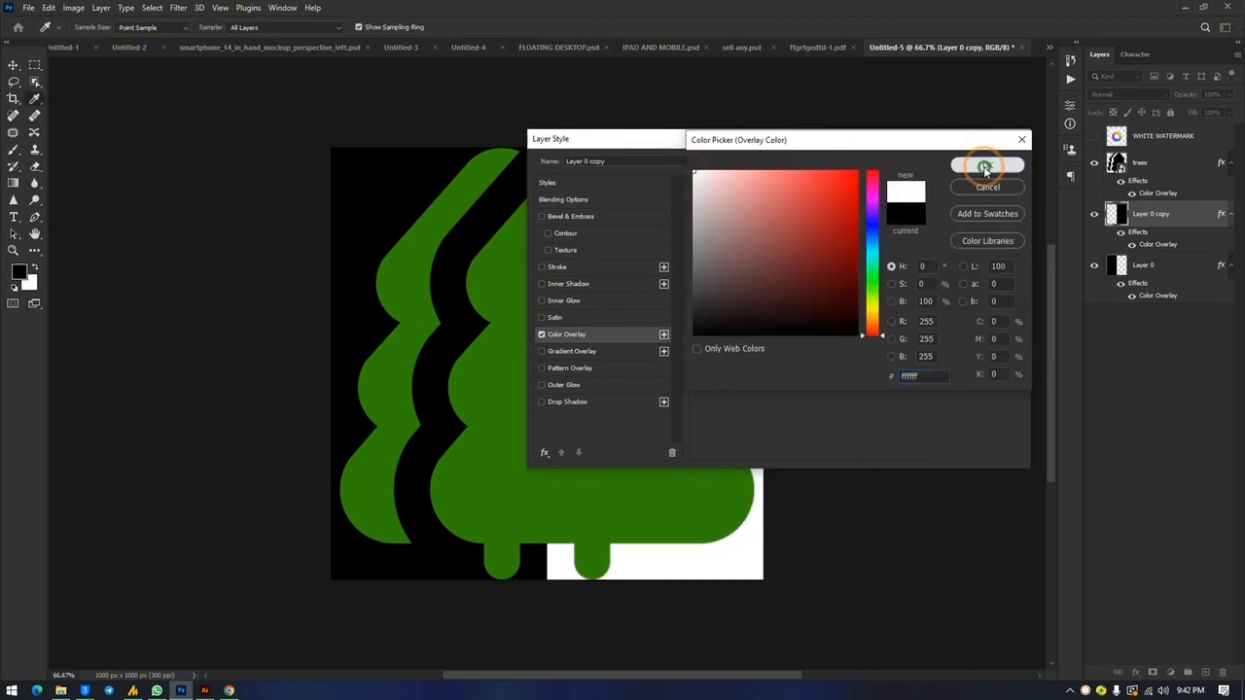
{"action": "left_click", "coordinate": [958, 168]}
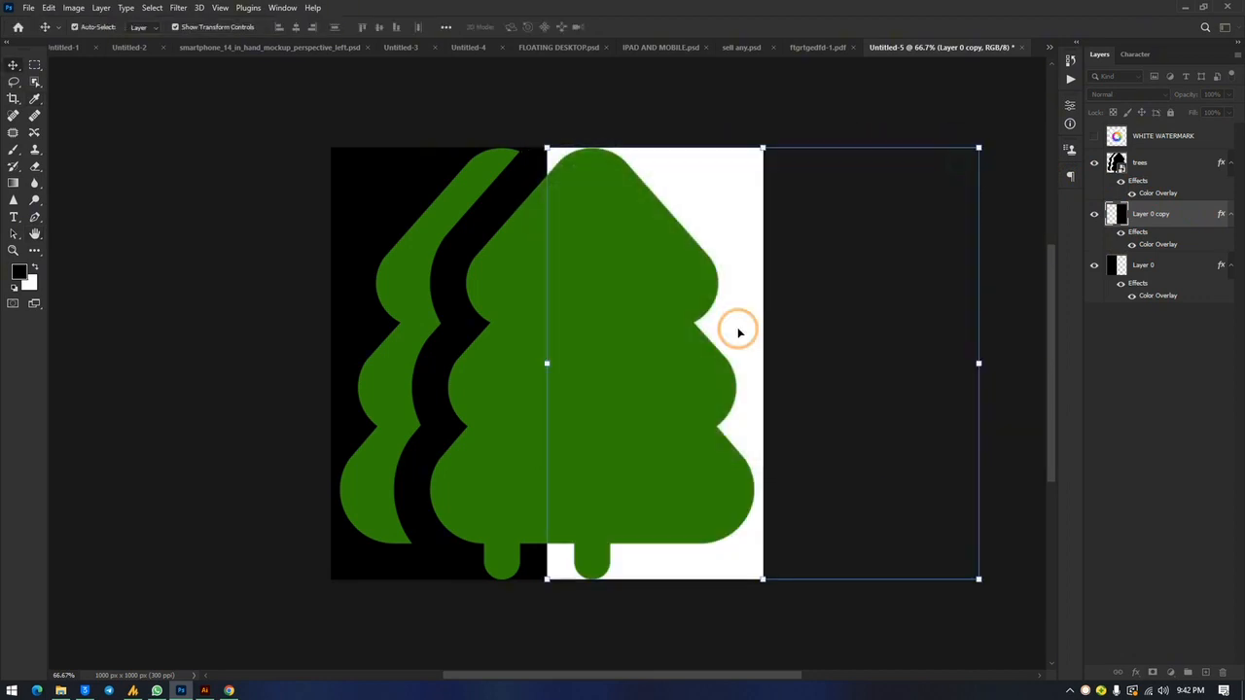
{"action": "left_click", "coordinate": [277, 121]}
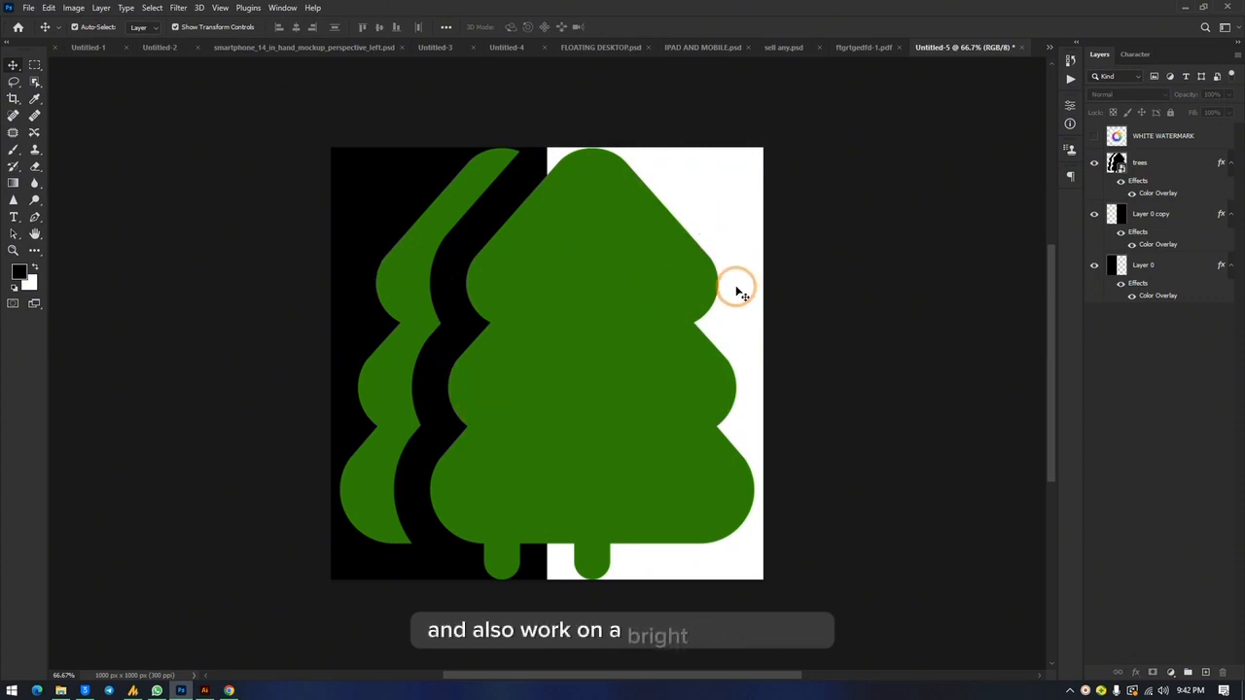
Step: Change the trees layer's Color Overlay to a brighter green, #64b00a, comparing shades against the black and white halves
{"action": "left_click", "coordinate": [1195, 166]}
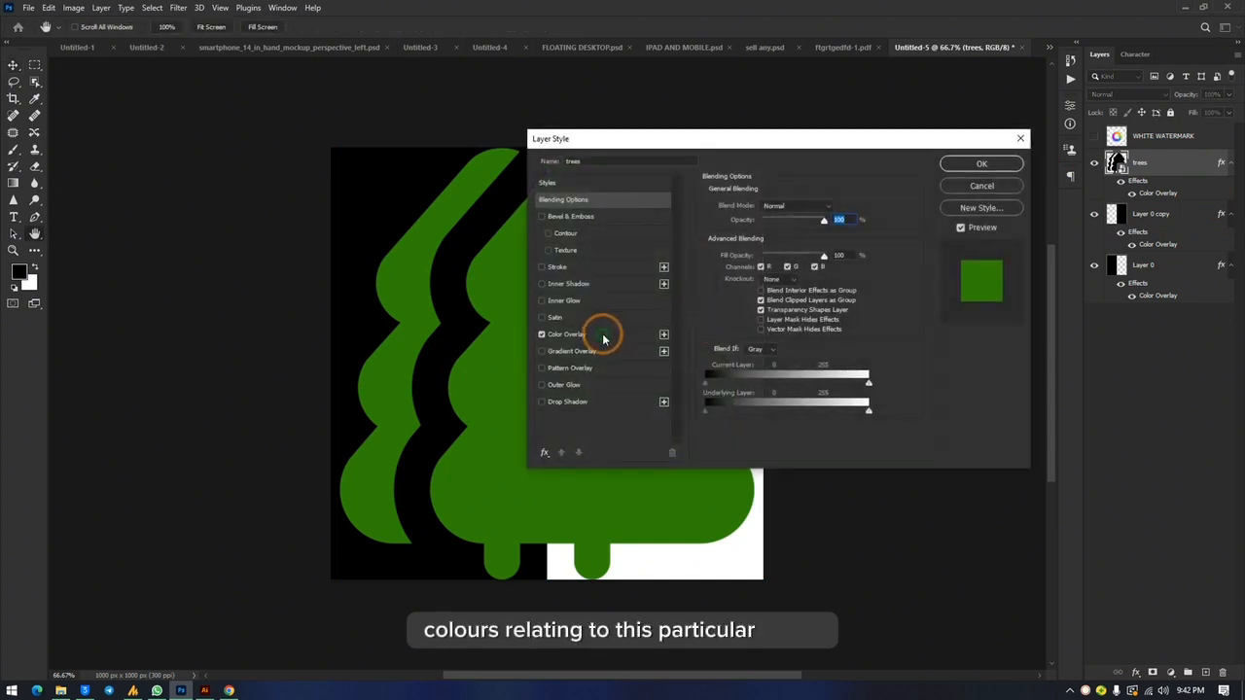
{"action": "left_click", "coordinate": [603, 338]}
{"action": "left_click_drag", "start_coordinate": [695, 139], "coordinate": [1022, 152]}
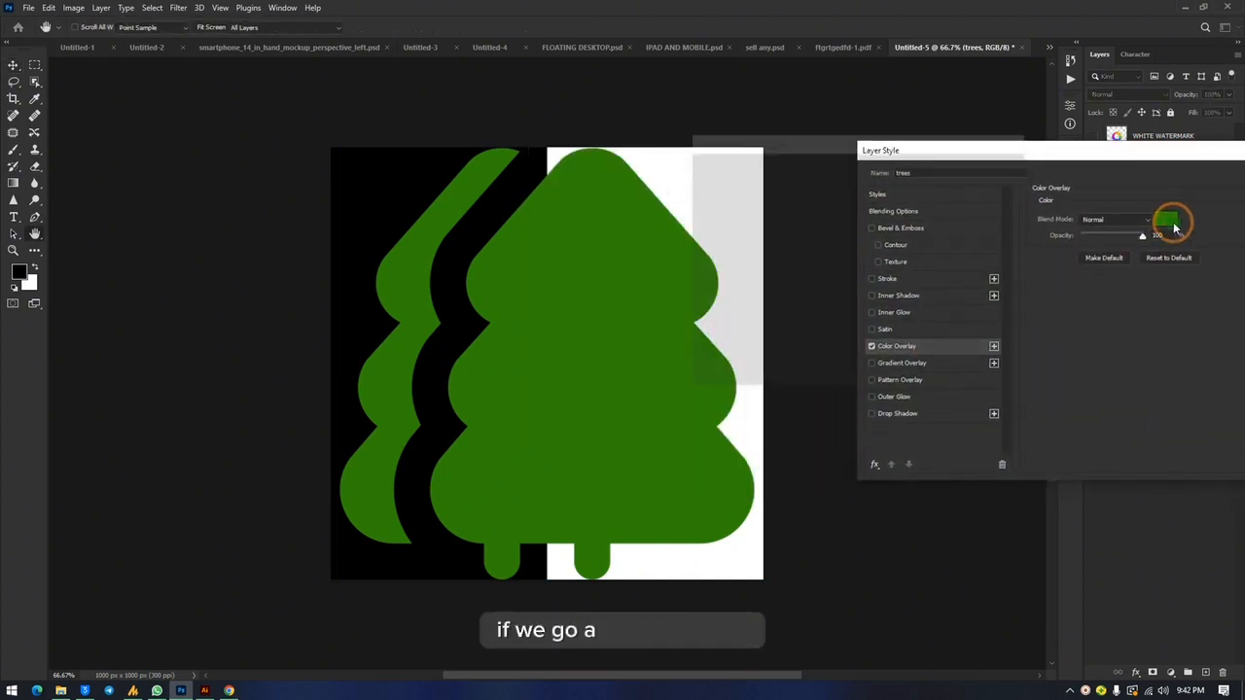
{"action": "left_click", "coordinate": [1171, 222]}
{"action": "left_click", "coordinate": [870, 301]}
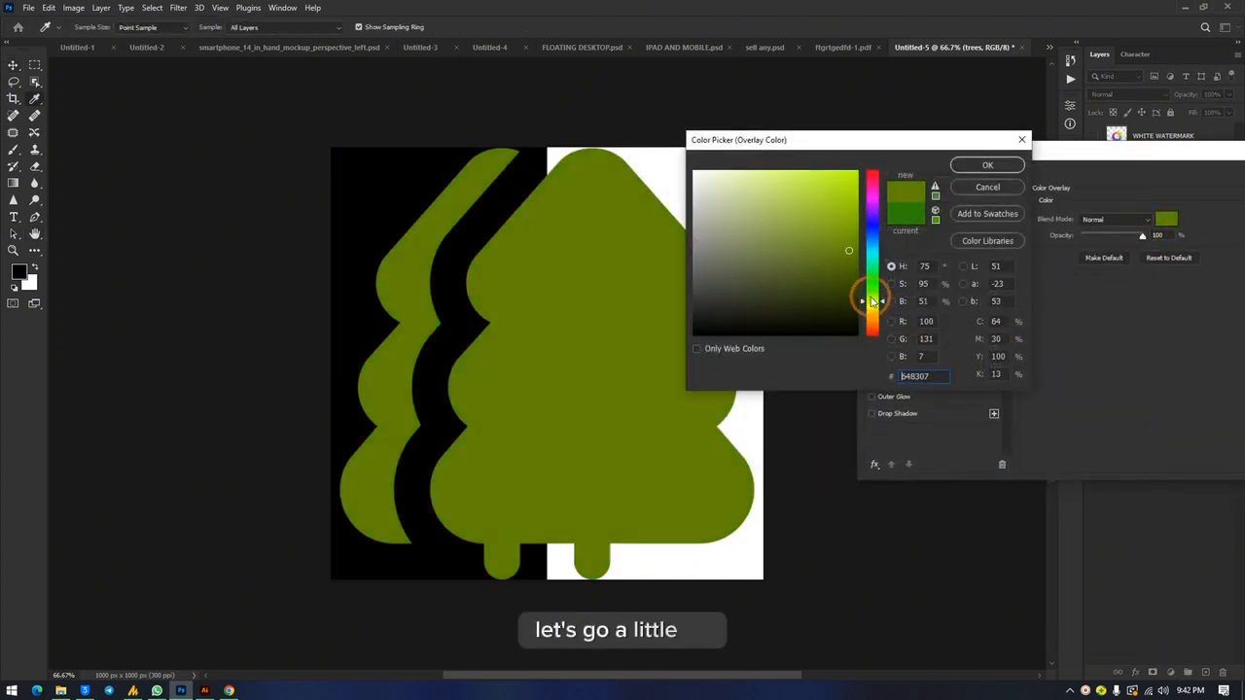
{"action": "left_click_drag", "start_coordinate": [877, 303], "coordinate": [875, 301]}
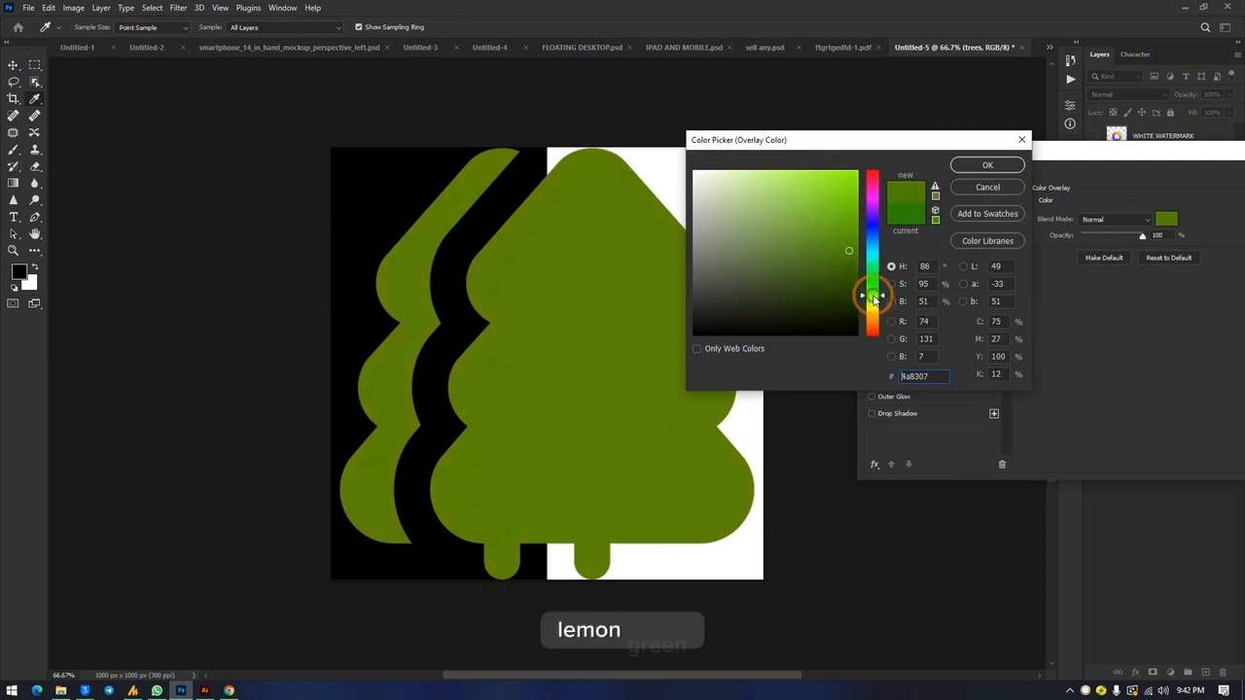
{"action": "left_click", "coordinate": [815, 181]}
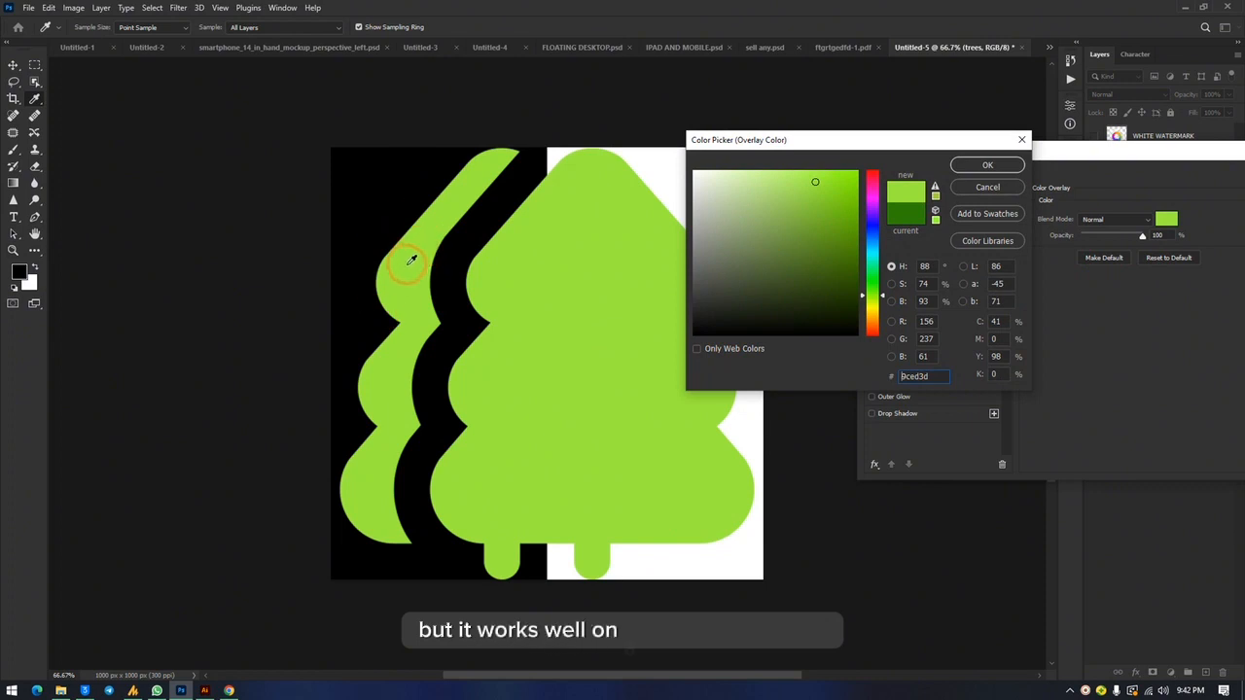
{"action": "left_click_drag", "start_coordinate": [899, 223], "coordinate": [850, 224]}
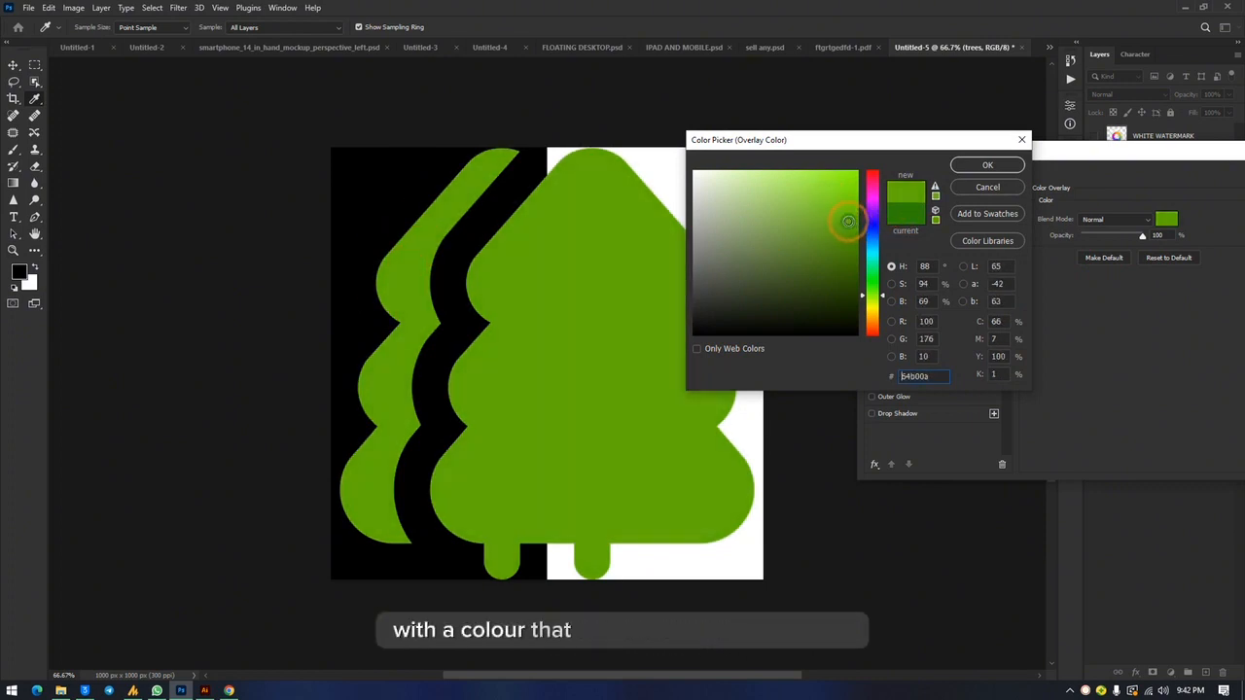
{"action": "left_click", "coordinate": [986, 167]}
{"action": "left_click_drag", "start_coordinate": [1134, 147], "coordinate": [753, 176]}
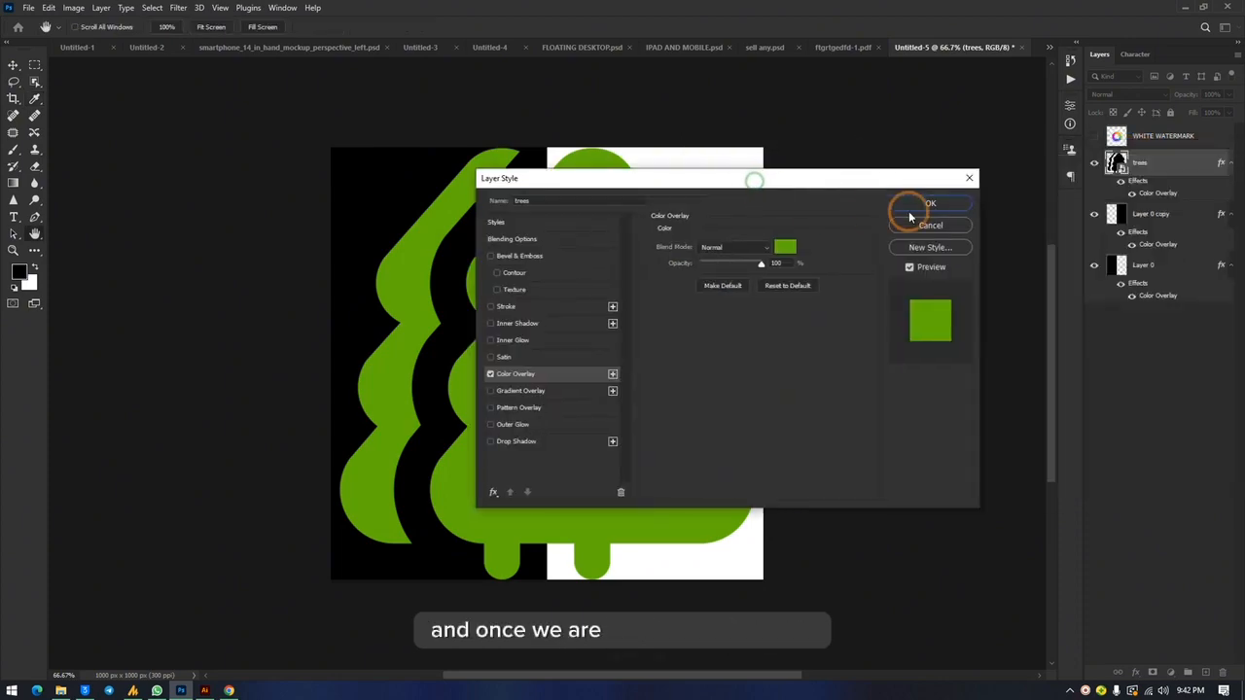
{"action": "left_click", "coordinate": [932, 204]}
Step: Hide both background layers and save a copy to the Desktop as tgedfgwsf.png with large file size
{"action": "left_click", "coordinate": [1093, 264]}
{"action": "left_click", "coordinate": [1093, 214]}
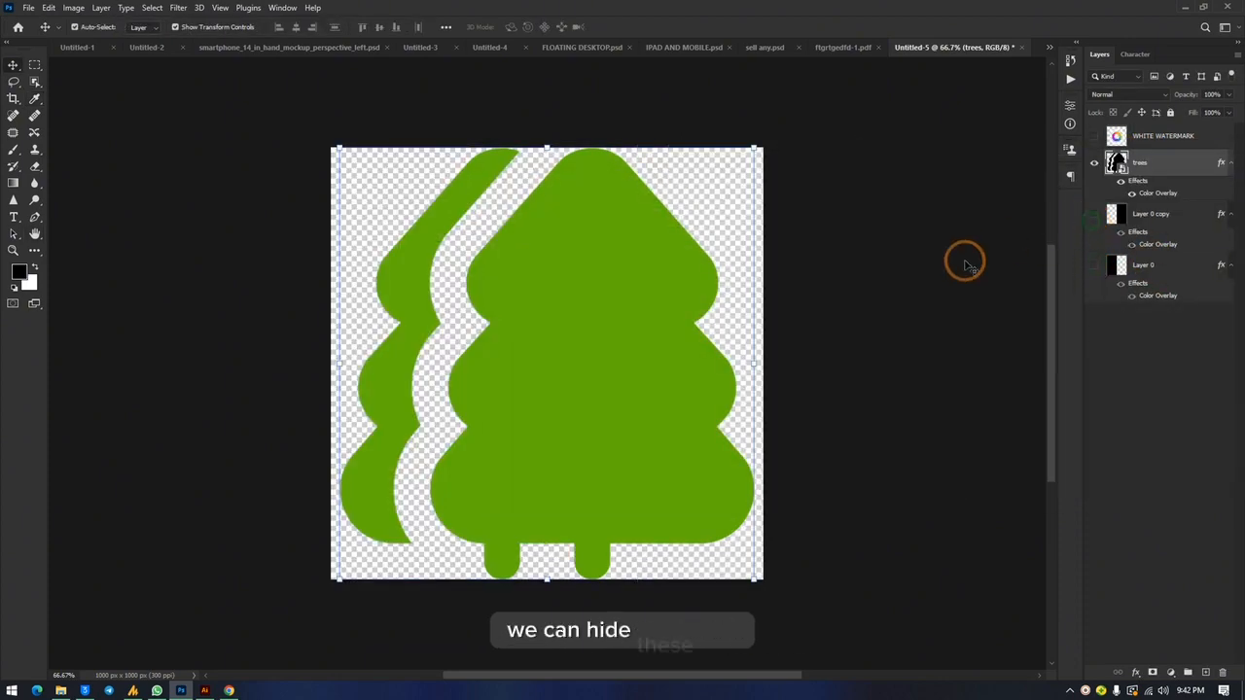
{"action": "key", "text": "ctrl+alt+s"}
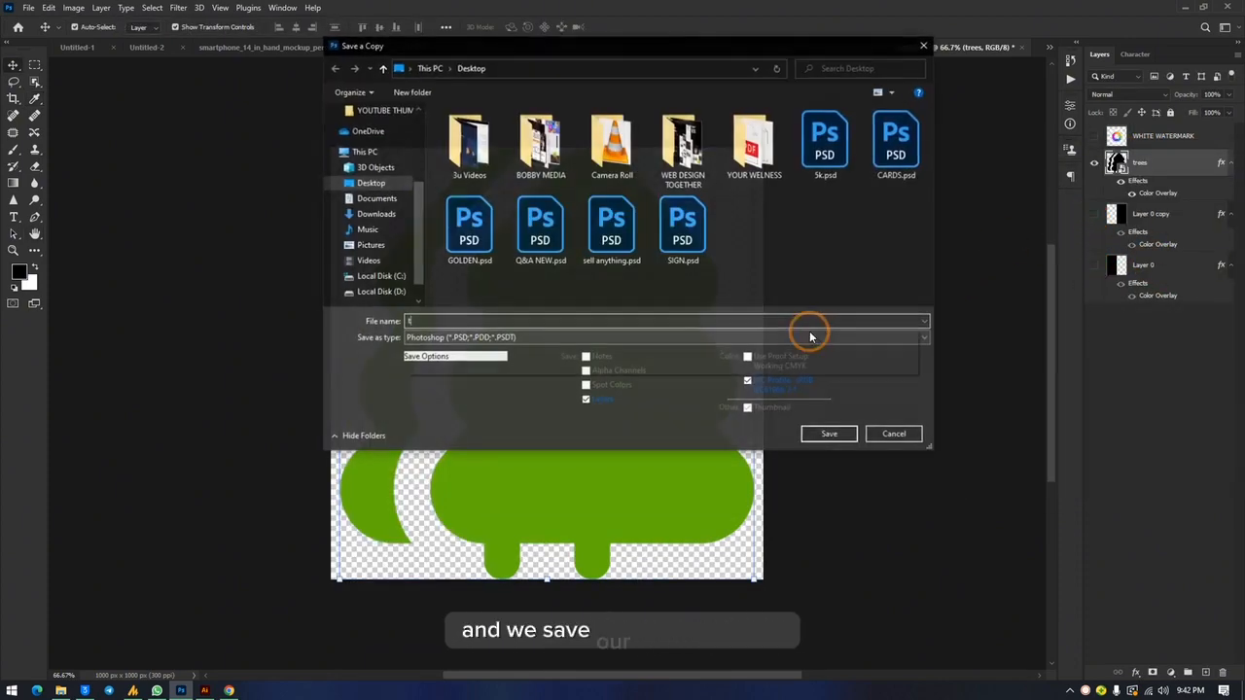
{"action": "type", "text": "tgedfgwsf"}
{"action": "left_click", "coordinate": [486, 337]}
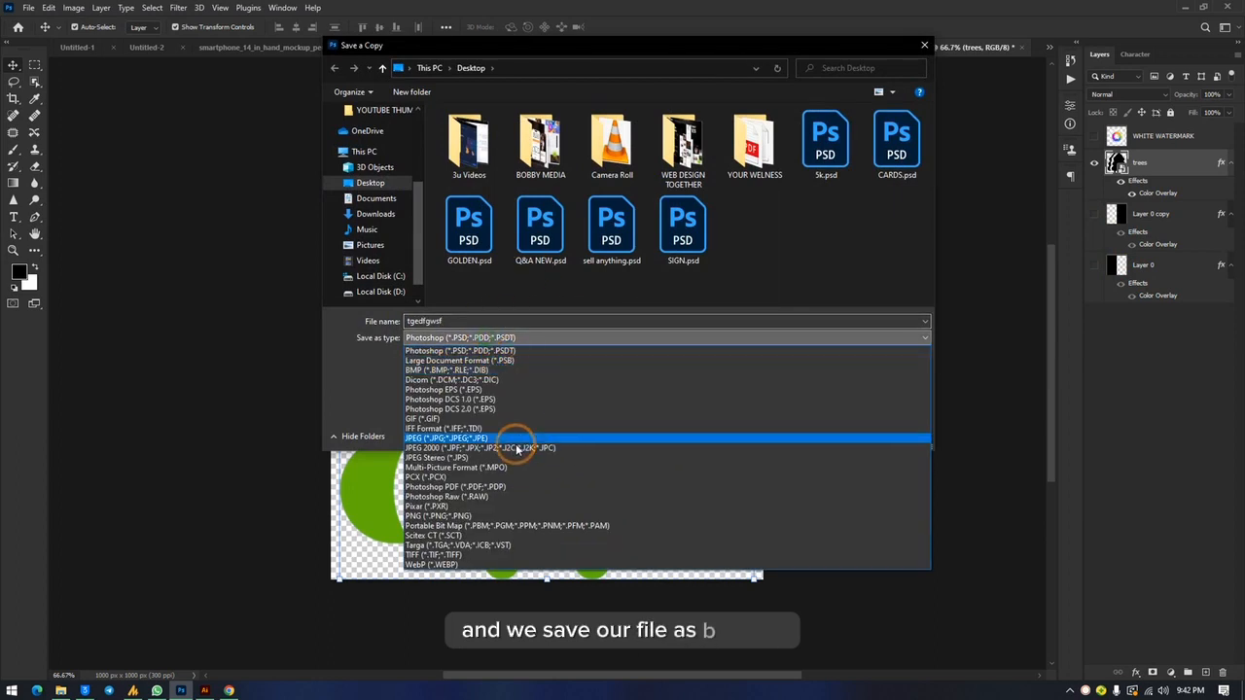
{"action": "left_click", "coordinate": [501, 516]}
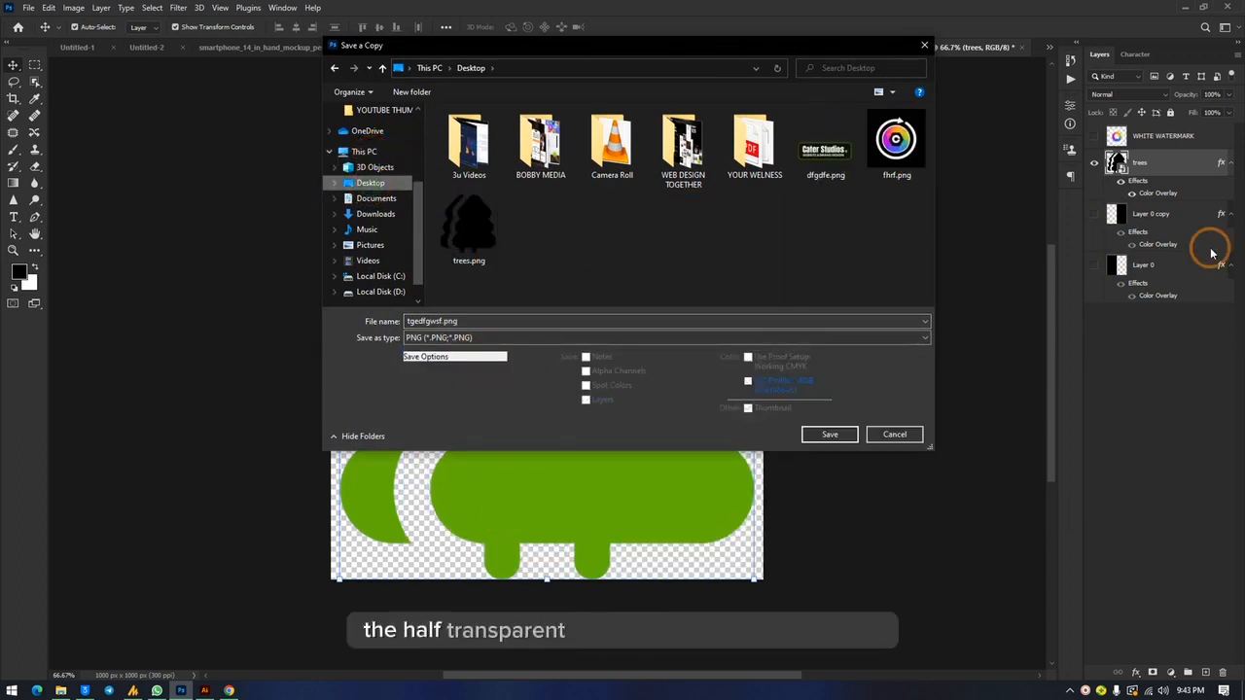
{"action": "left_click", "coordinate": [829, 434]}
{"action": "left_click", "coordinate": [703, 206]}
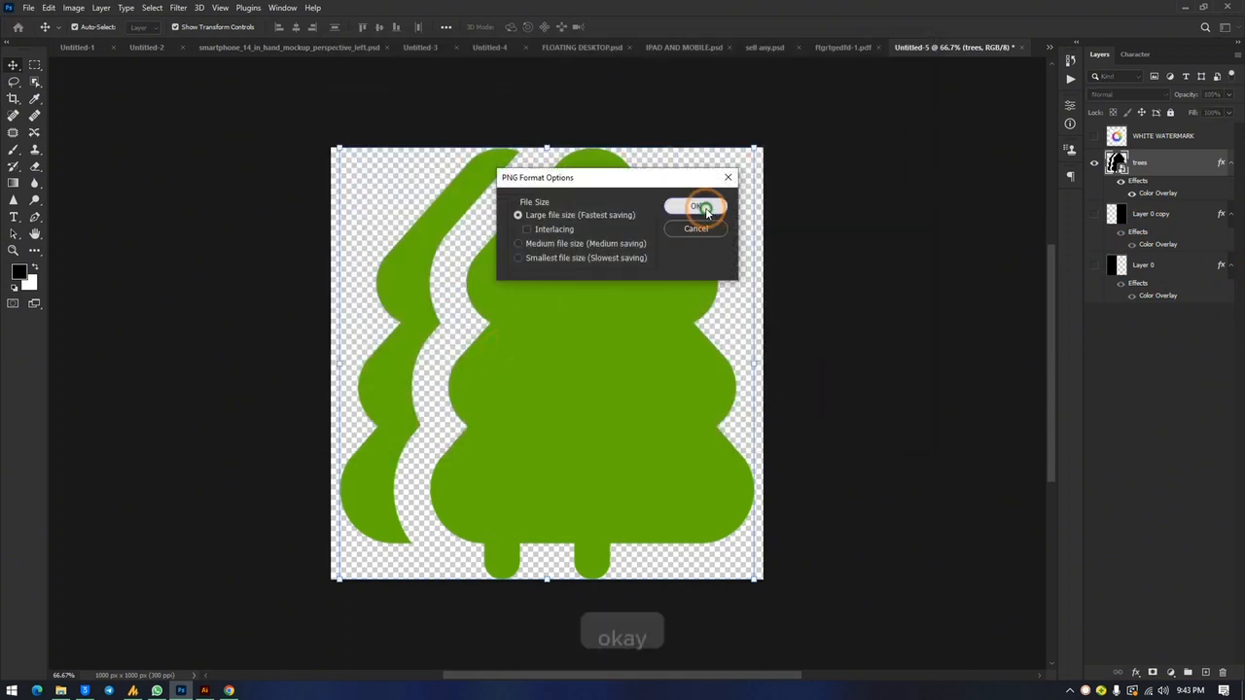
Step: Go to the Windows desktop and delete the original trees.png file
{"action": "left_click", "coordinate": [1206, 7]}
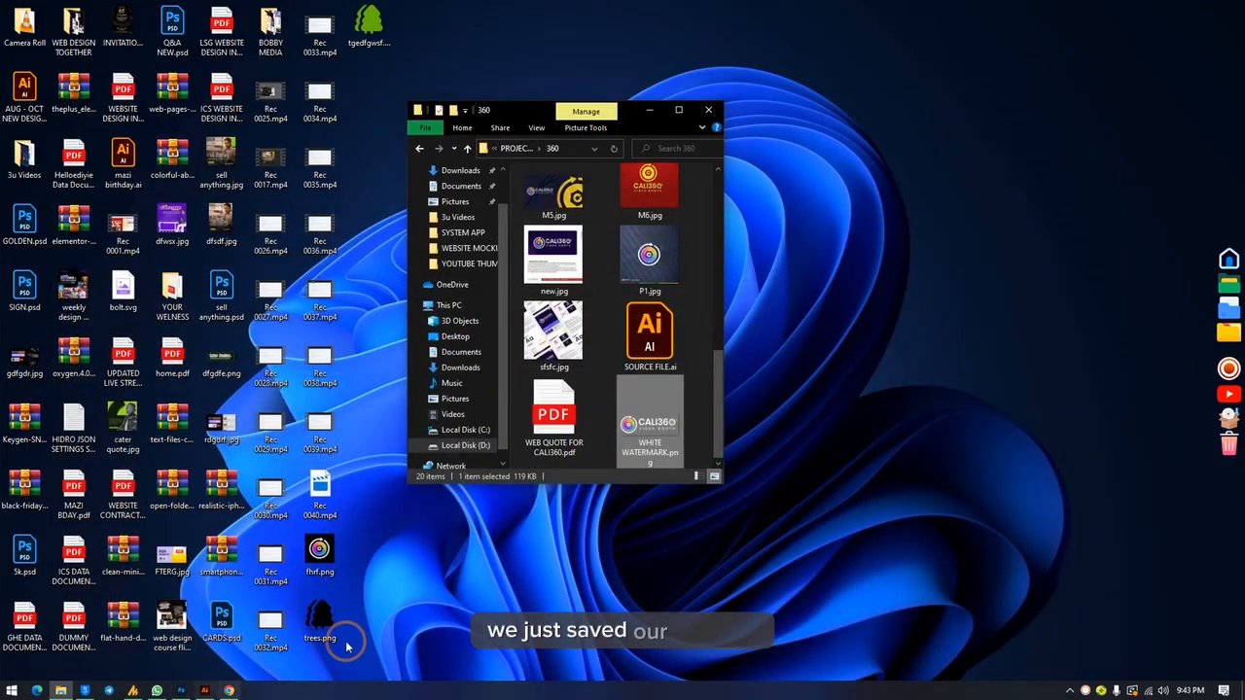
{"action": "left_click", "coordinate": [316, 550]}
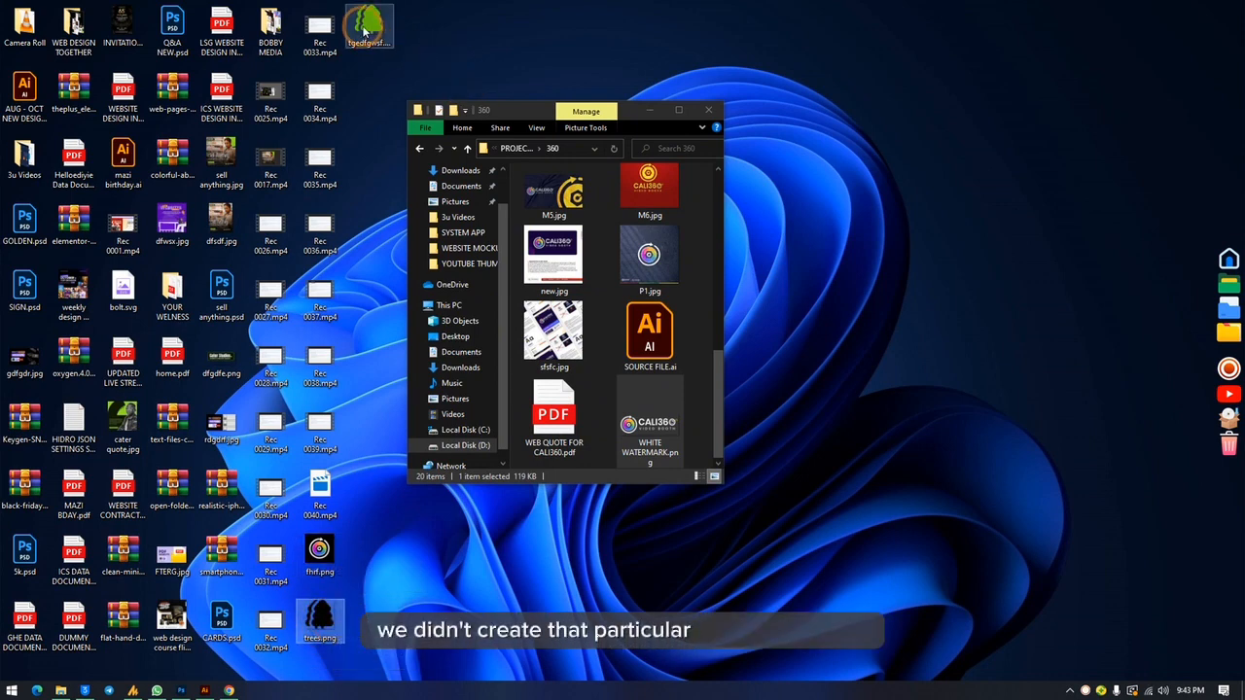
{"action": "key", "text": "Delete"}
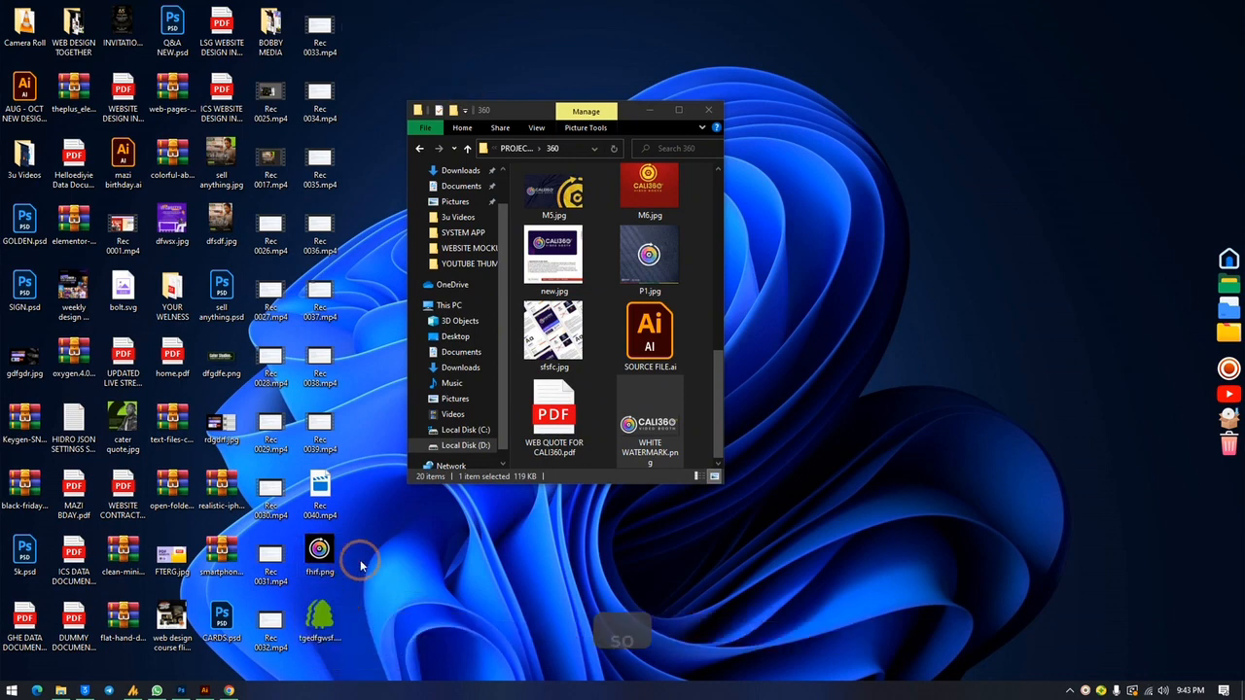
Step: Switch to Chrome and open the WordPress theme customizer for The Design Academy site
{"action": "left_click", "coordinate": [229, 690]}
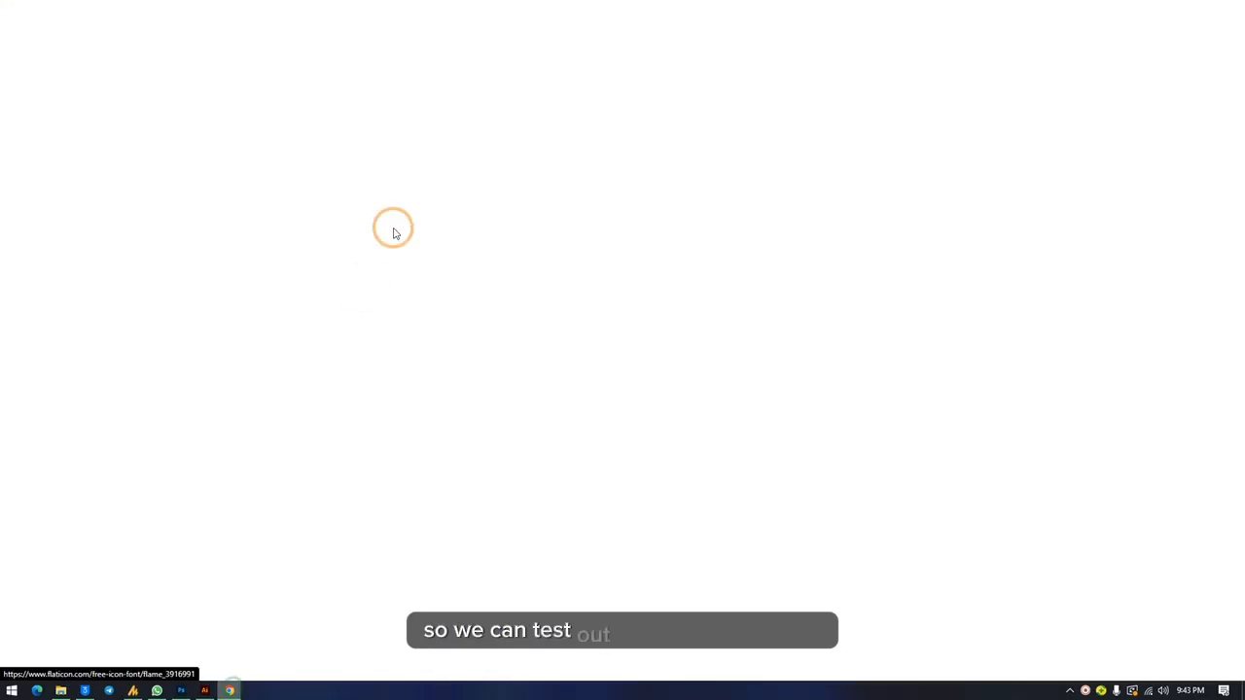
{"action": "left_click", "coordinate": [314, 10]}
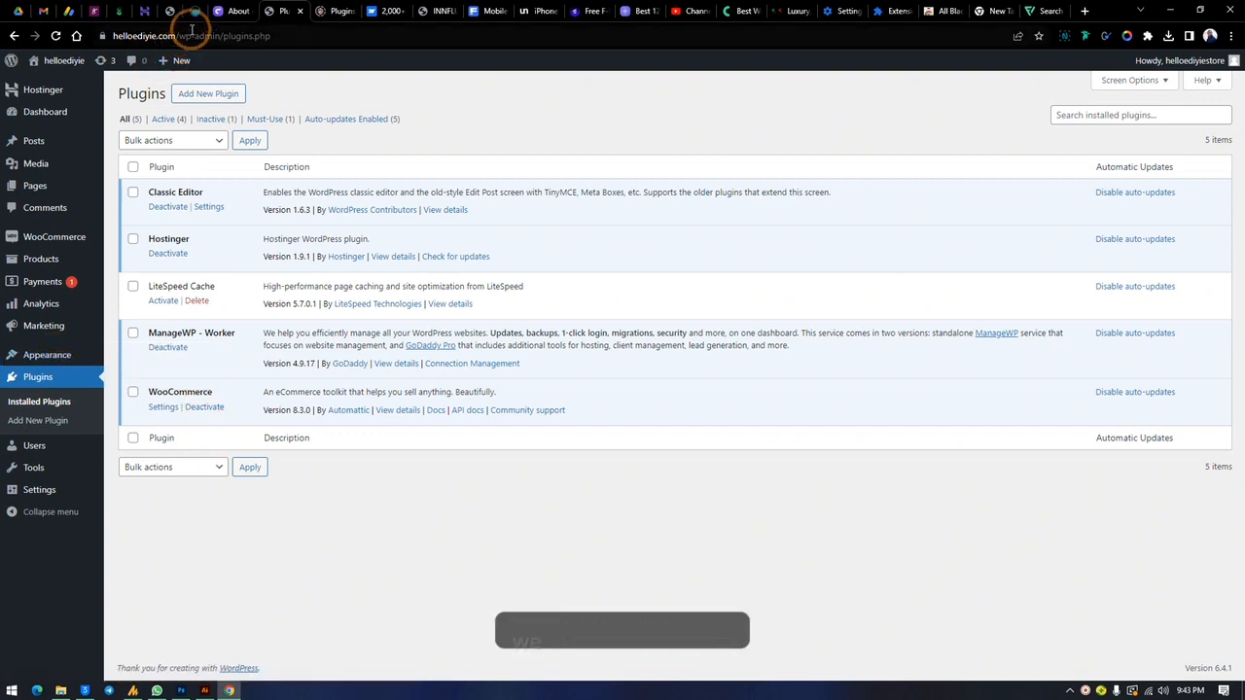
{"action": "left_click", "coordinate": [234, 10]}
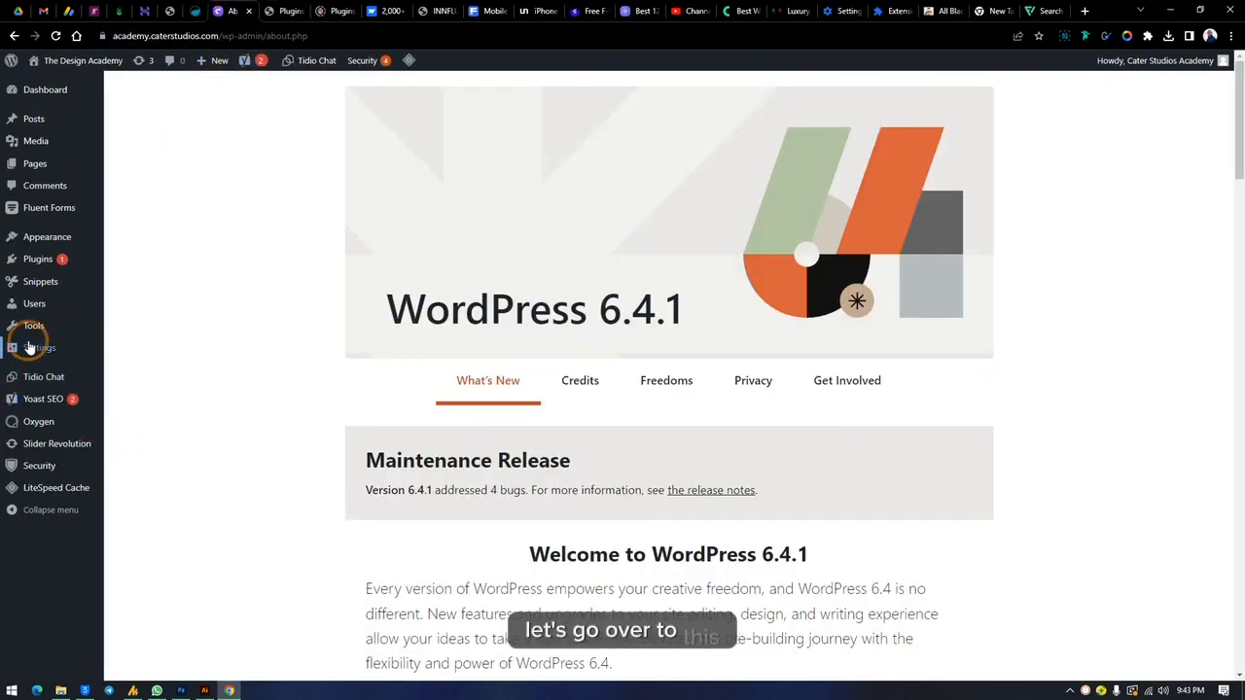
{"action": "mouse_move", "coordinate": [50, 243]}
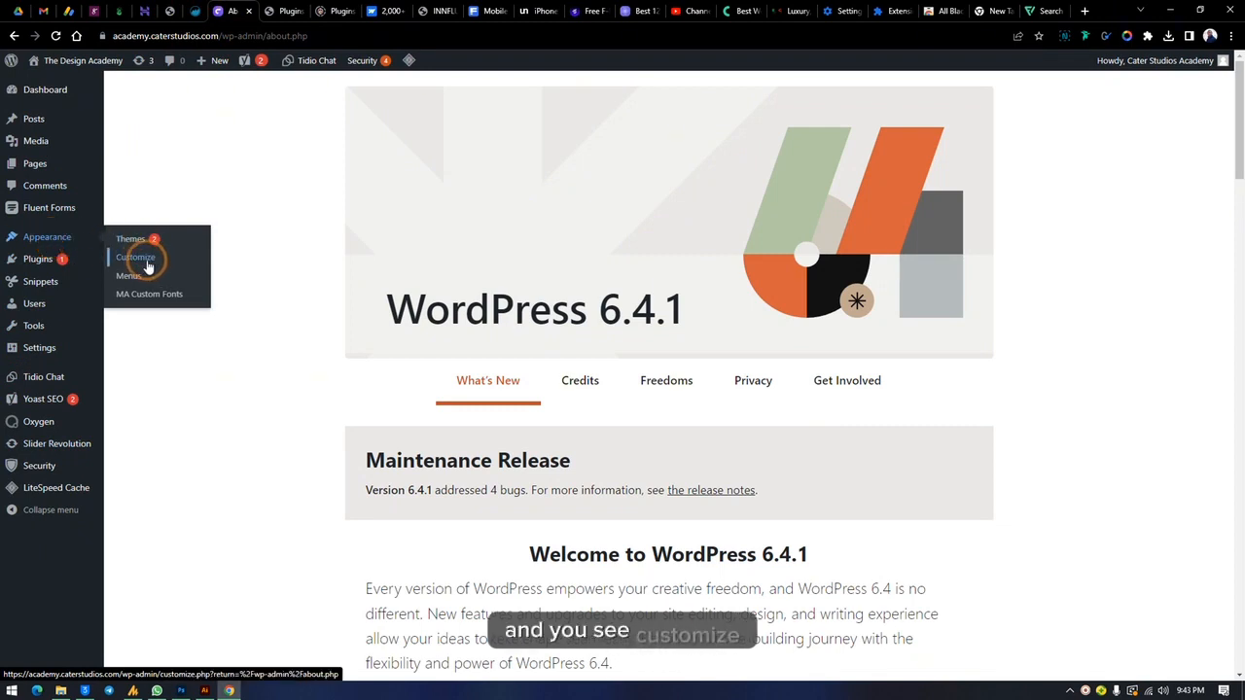
{"action": "left_click", "coordinate": [138, 258]}
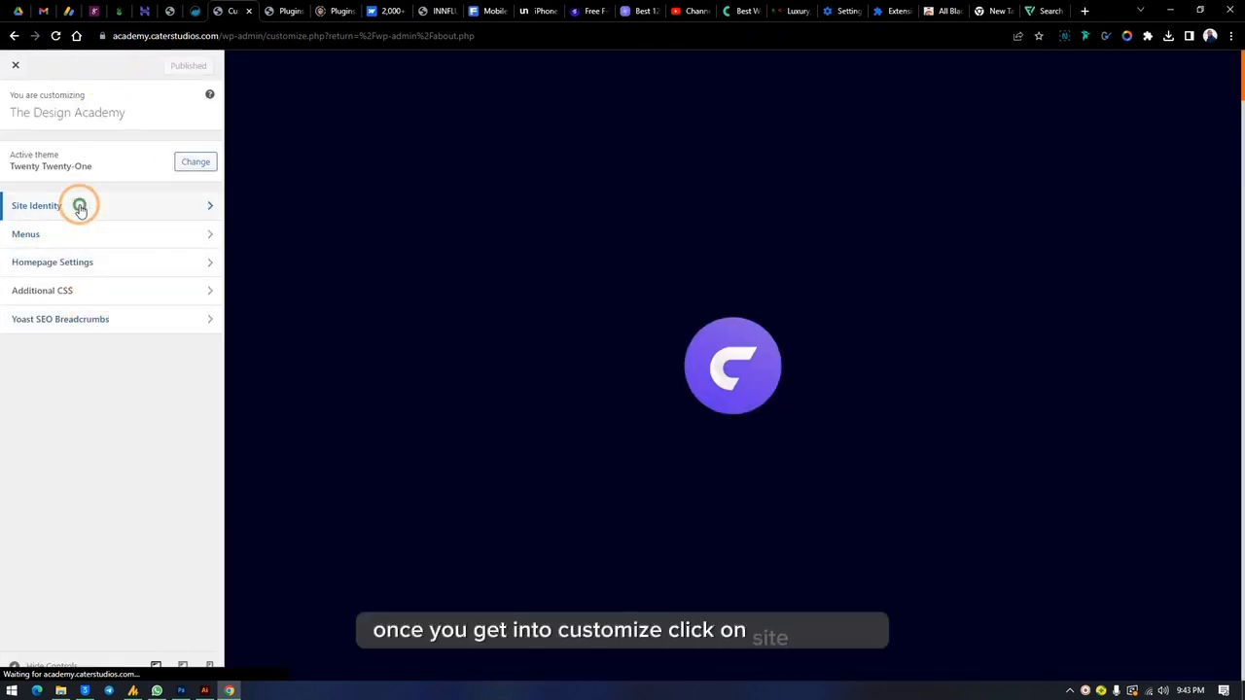
Step: Open the image selection for changing the site icon in Site Identity, and shrink the browser window to expose the desktop files
{"action": "left_click", "coordinate": [79, 206]}
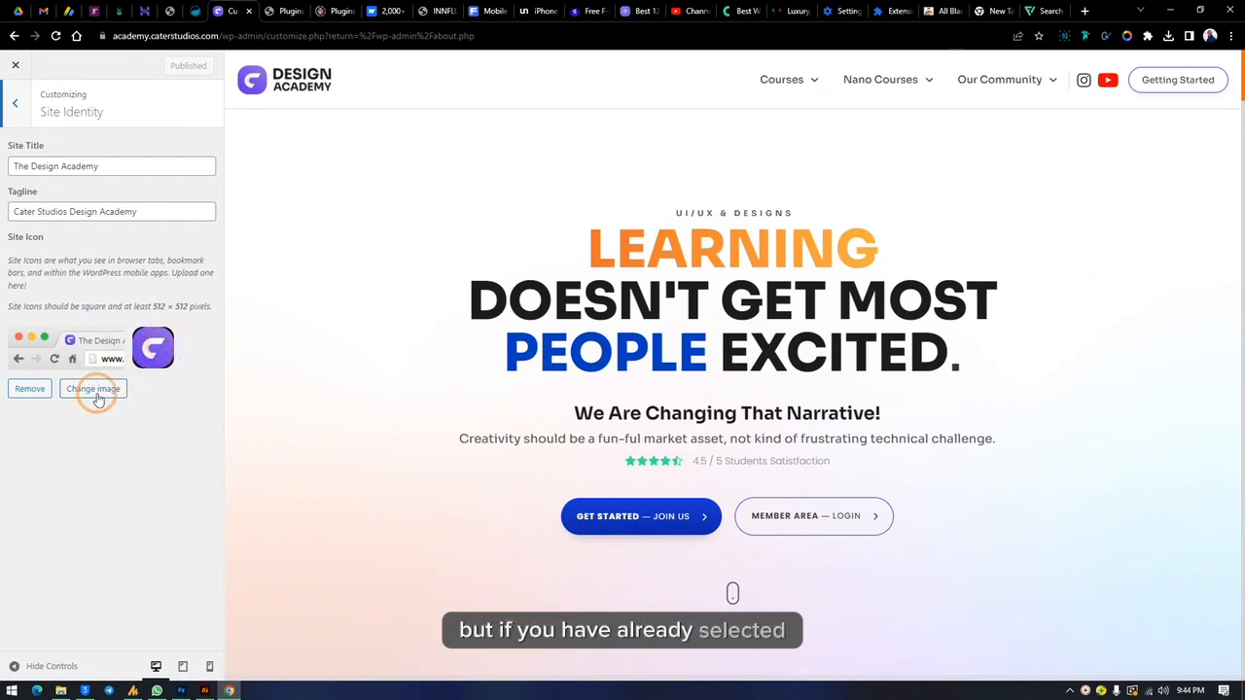
{"action": "left_click", "coordinate": [96, 389]}
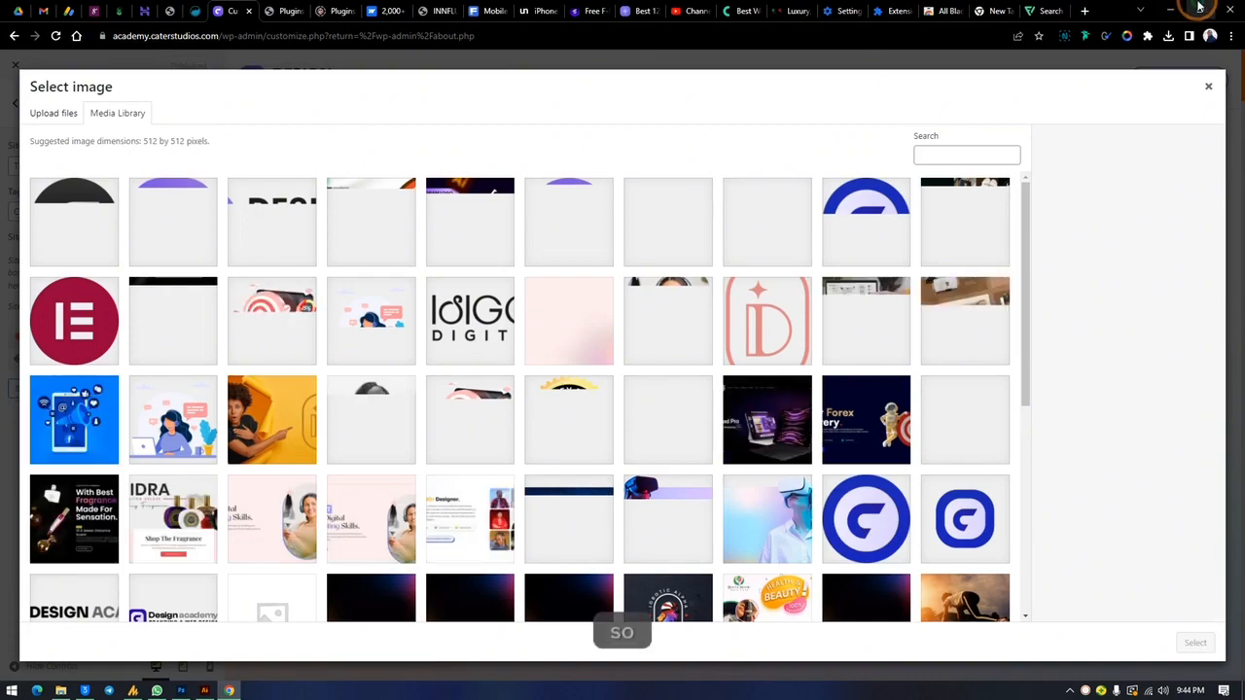
{"action": "left_click", "coordinate": [1197, 8]}
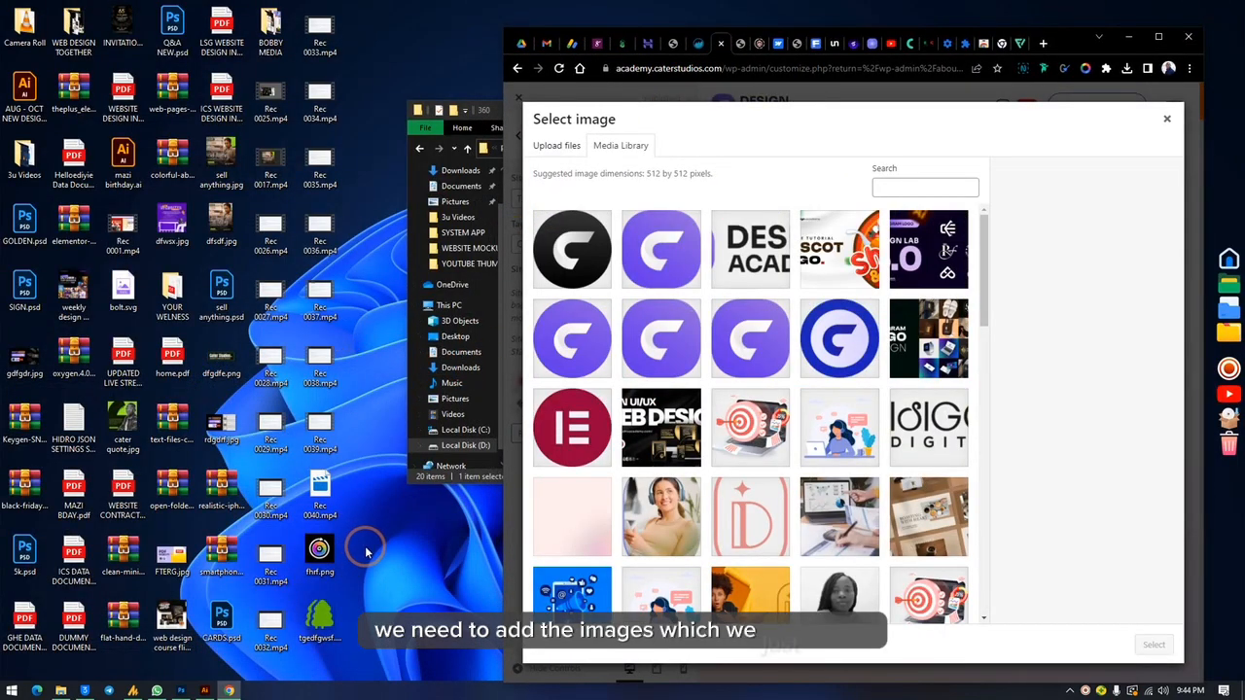
Step: Upload fhrf.png and tgedfgwsf.png together from the desktop to the media library, and restore the browser window to full size
{"action": "left_click_drag", "start_coordinate": [367, 553], "coordinate": [305, 647]}
{"action": "left_click_drag", "start_coordinate": [319, 551], "coordinate": [817, 356]}
{"action": "left_click", "coordinate": [1157, 39]}
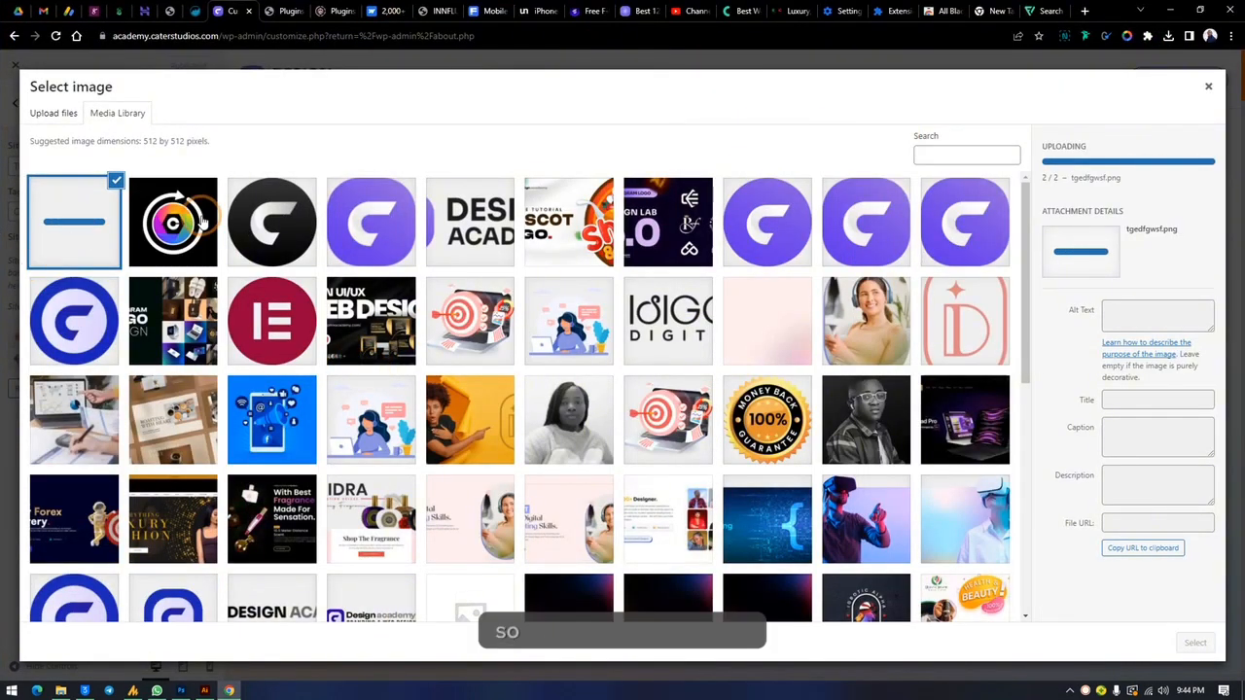
Step: Choose the green trees image tgedfgwsf.png as the site icon and crop it with the default full-image selection
{"action": "left_click", "coordinate": [175, 245]}
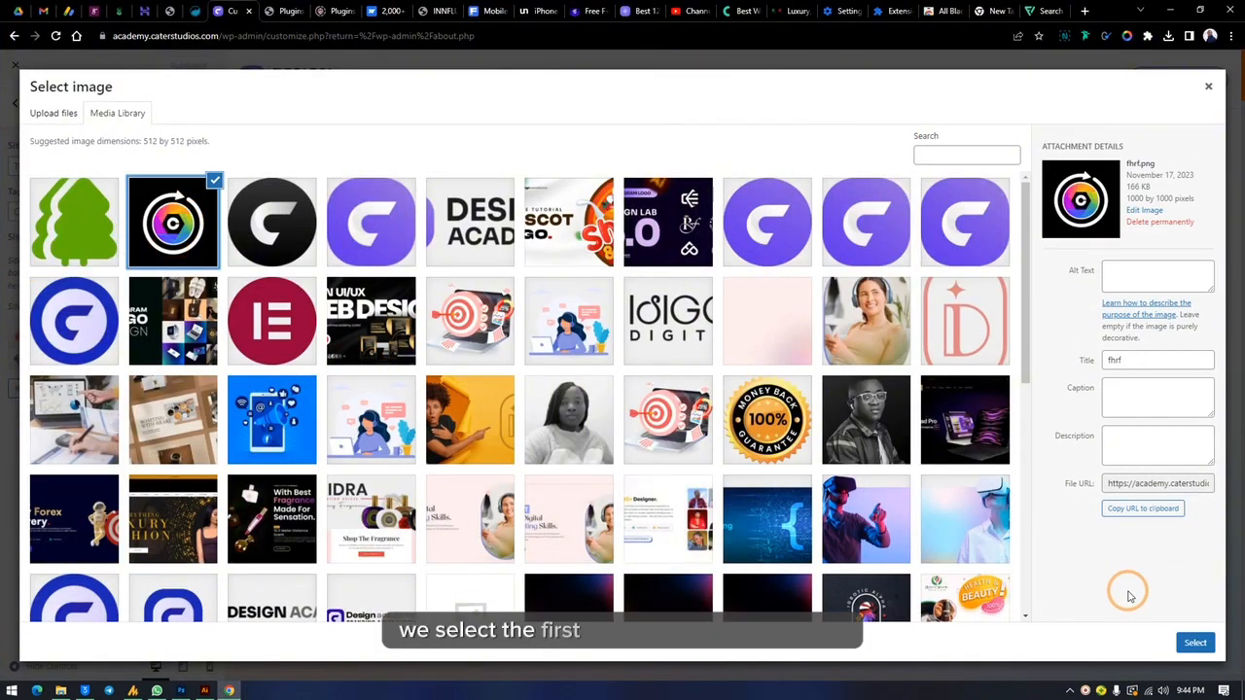
{"action": "left_click", "coordinate": [61, 225]}
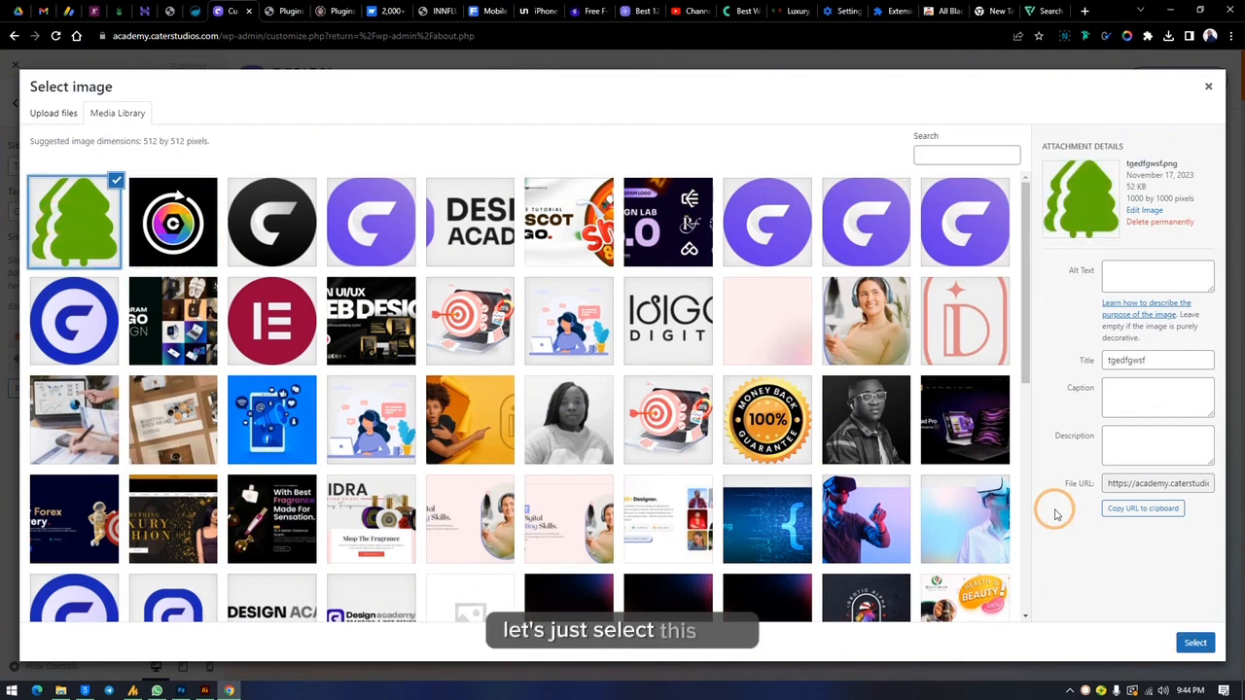
{"action": "left_click", "coordinate": [1195, 644]}
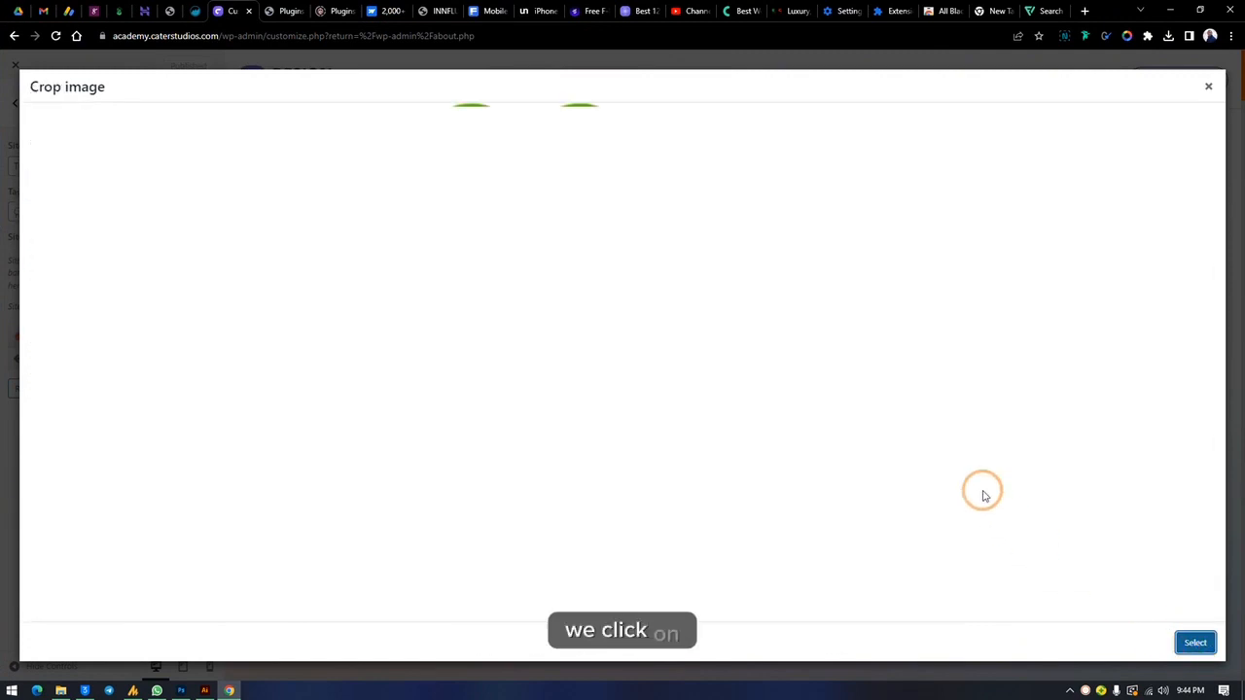
{"action": "left_click", "coordinate": [1185, 642]}
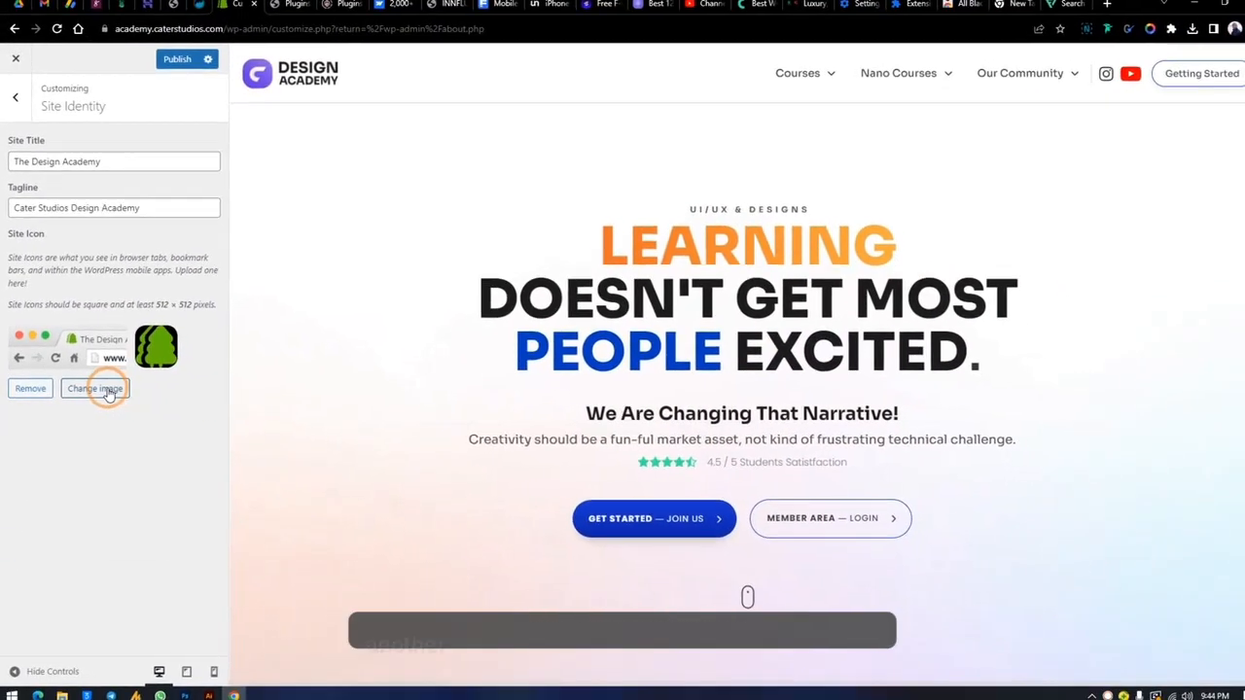
Step: Change the site icon to the colourful lens logo fhrf.png, cropping it with the default full-image selection
{"action": "left_click", "coordinate": [484, 368]}
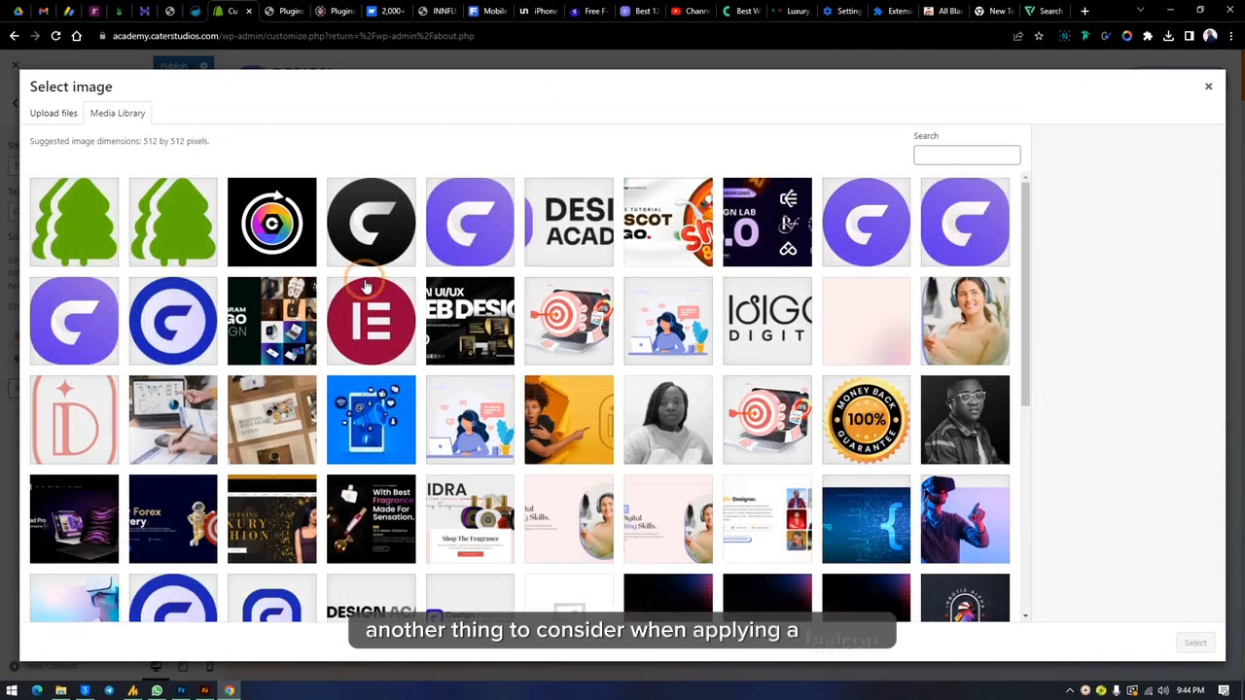
{"action": "left_click", "coordinate": [259, 222]}
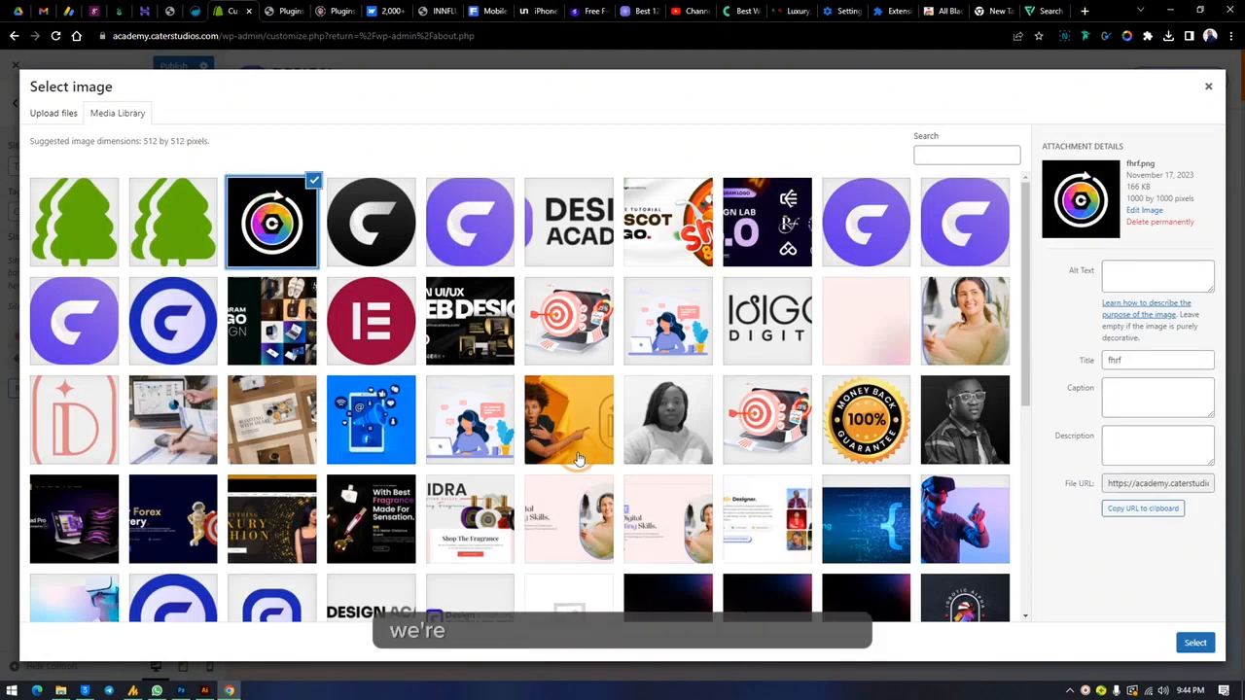
{"action": "left_click", "coordinate": [1195, 644]}
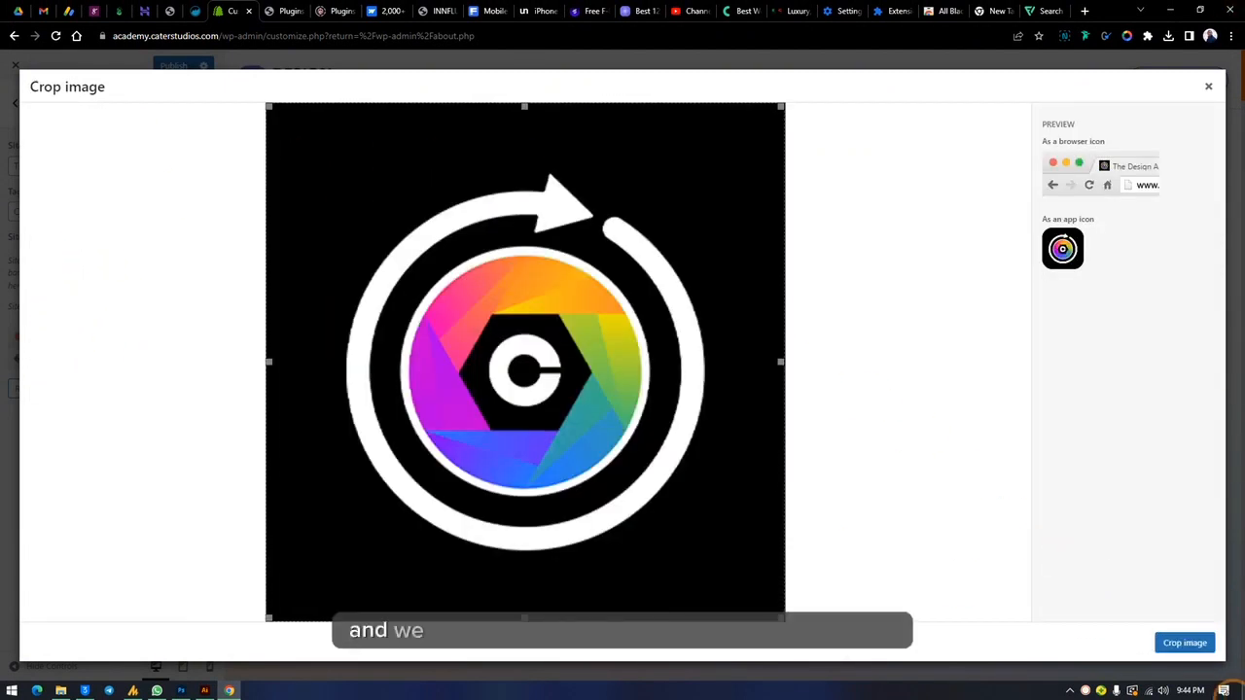
{"action": "left_click", "coordinate": [1179, 643]}
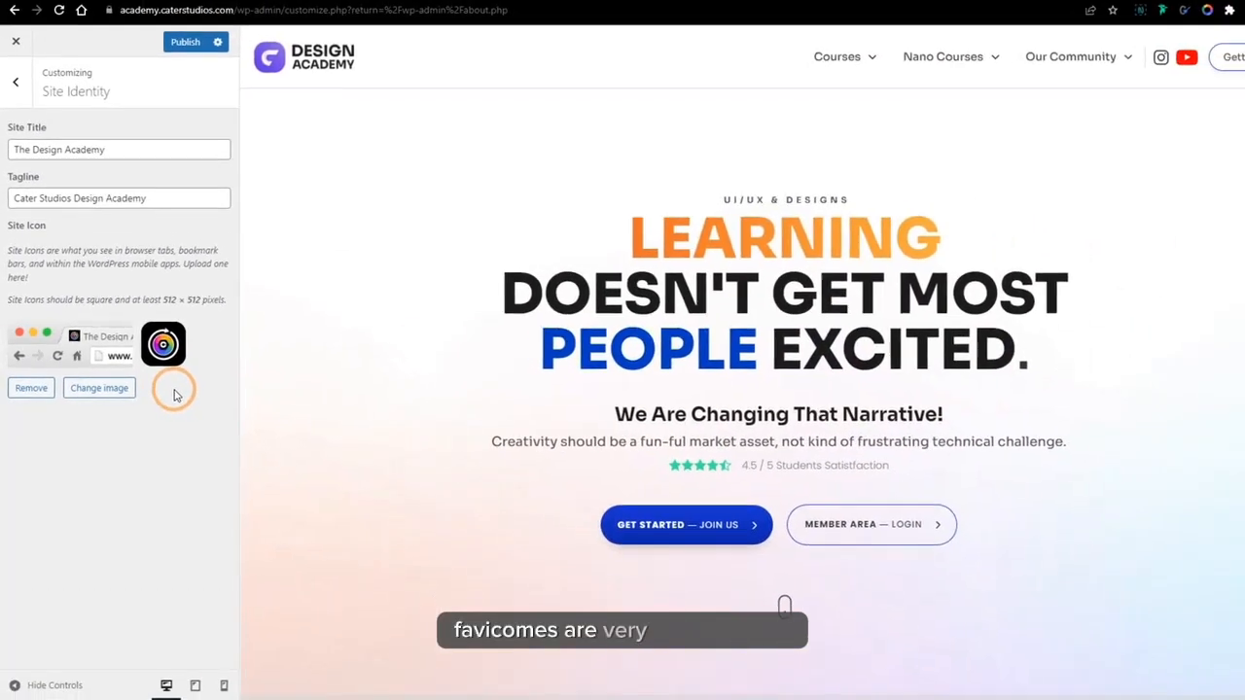
Step: Switch to Photoshop to review the transparent trees favicon design, and return to the site customizer in Chrome
{"action": "mouse_move", "coordinate": [207, 690]}
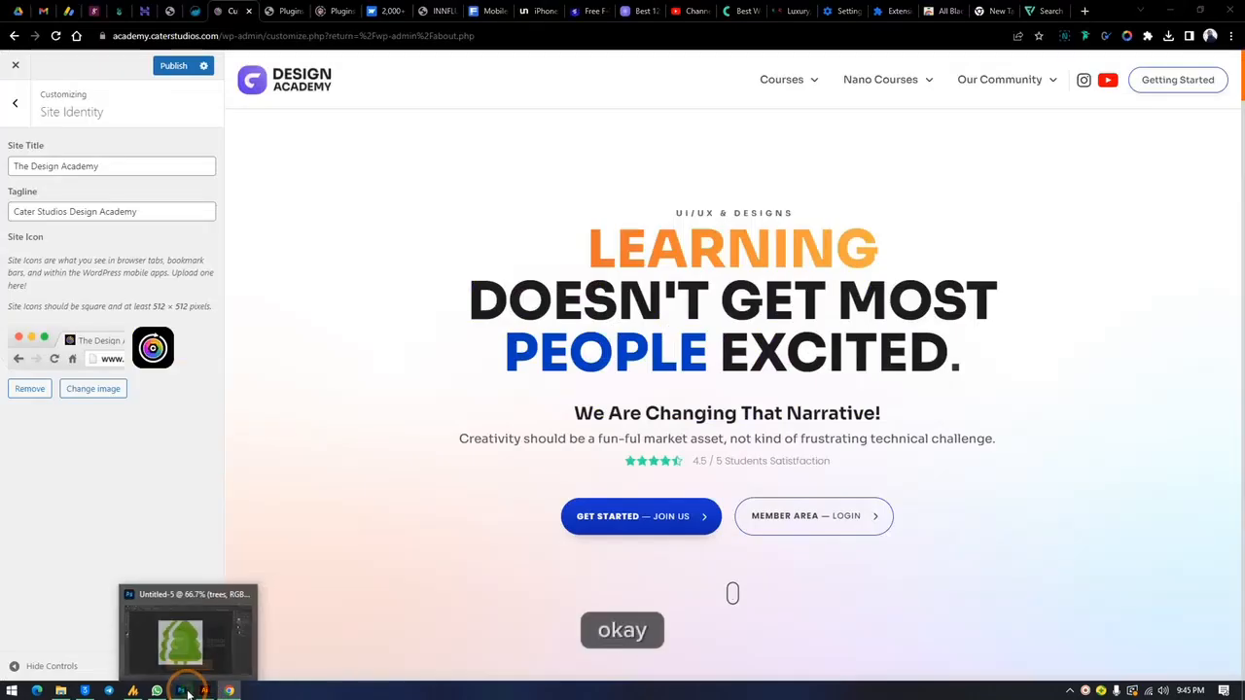
{"action": "left_click", "coordinate": [187, 692]}
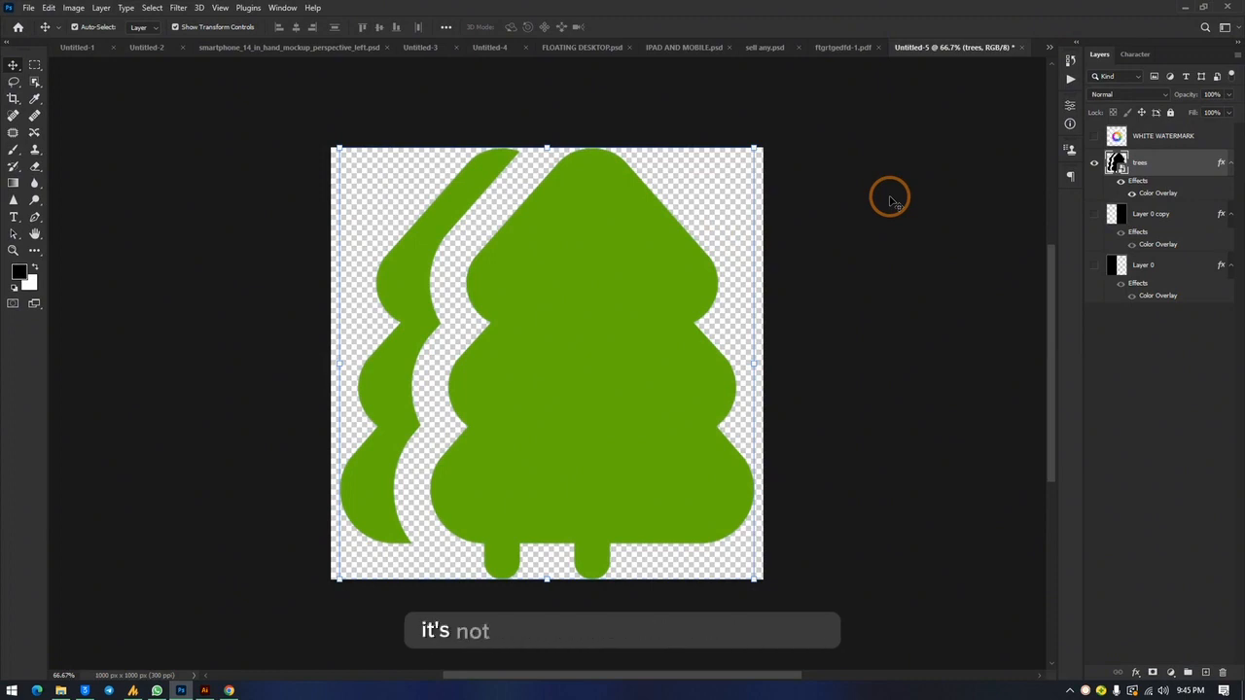
{"action": "left_click", "coordinate": [227, 691]}
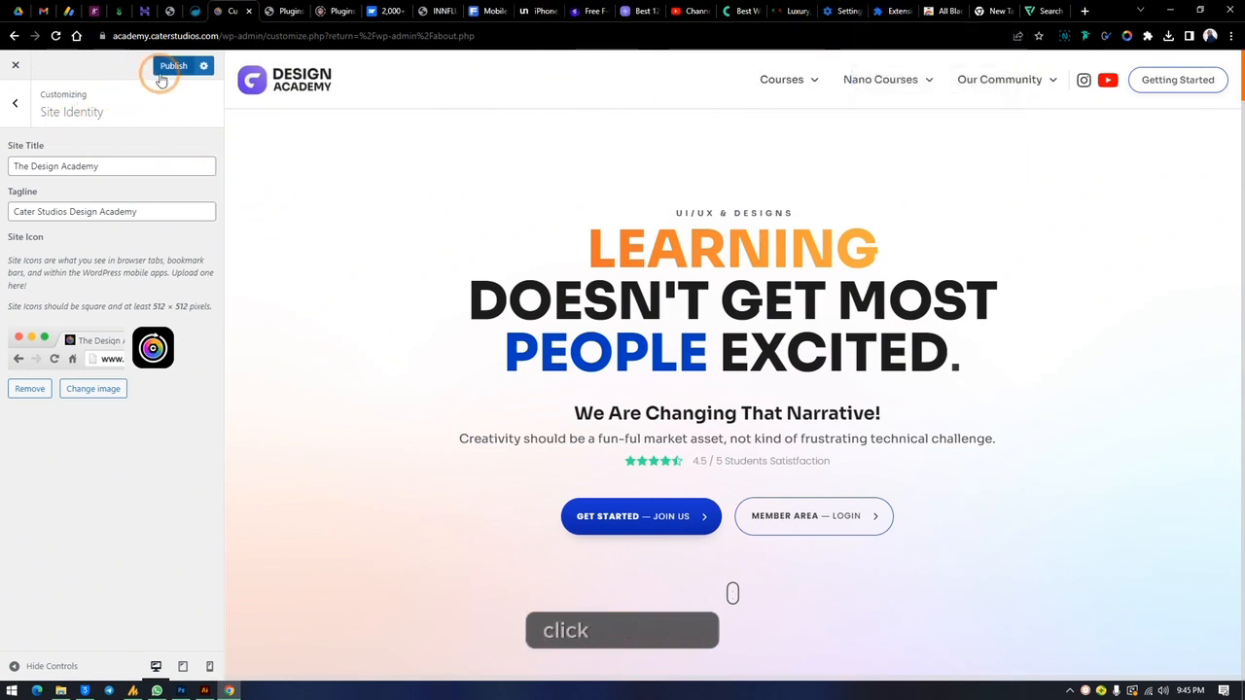
Step: Close the theme customizer and leave the page without publishing the site icon changes
{"action": "left_click", "coordinate": [15, 65]}
{"action": "left_click", "coordinate": [684, 123]}
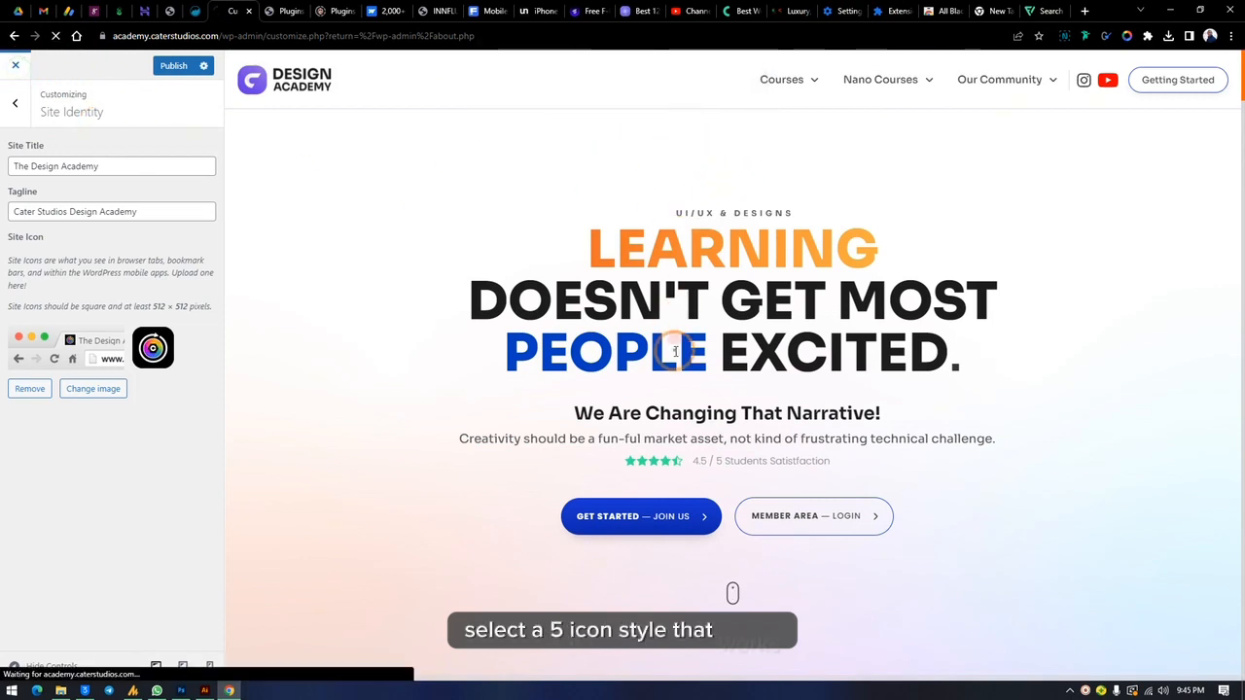